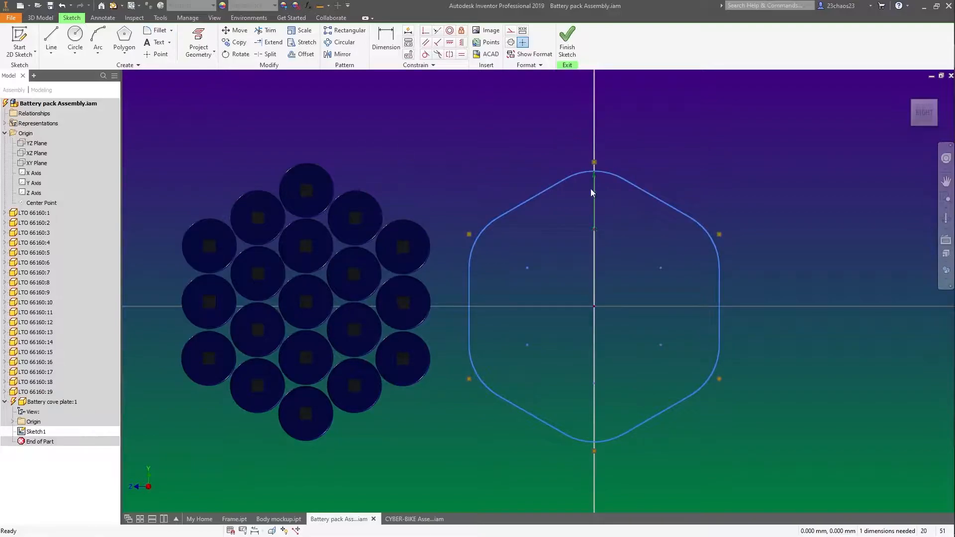
# Dimension the rounded top corner of the hexagonal plate outline with a 25 mm radius
pyautogui.moveTo(594, 226); pyautogui.dragTo(570, 149)
pyautogui.doubleClick(570, 149)
pyautogui.write('25')
pyautogui.press('Return')
pyautogui.scroll(-4, 580, 321)
pyautogui.moveTo(556, 312); pyautogui.dragTo(543, 335, button='middle')
# Enlarge the hexagonal plate outline by pulling its top corner upward
pyautogui.press('c')
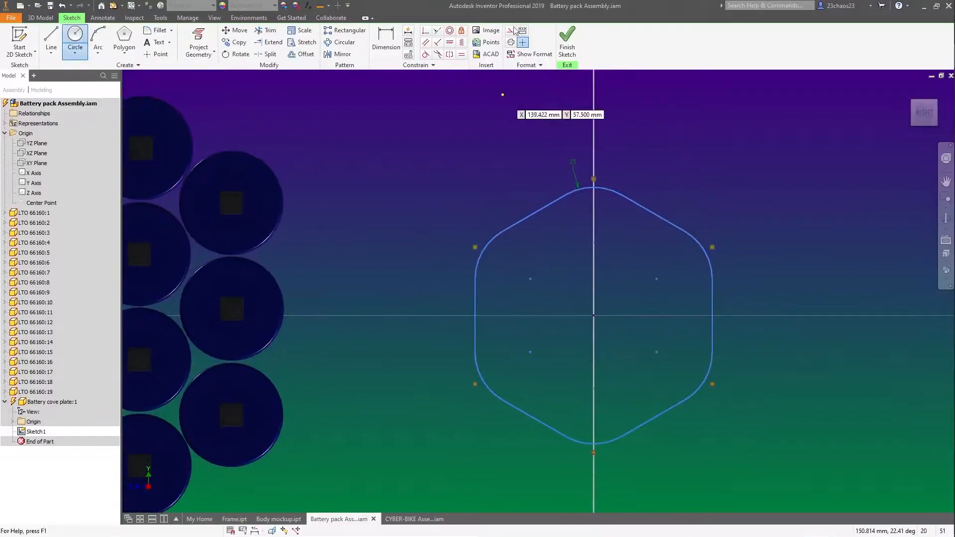
pyautogui.press('Escape')
pyautogui.moveTo(593, 179); pyautogui.dragTo(594, 118)
pyautogui.scroll(-2, 587, 251)
# Draw a 66 mm construction circle at the origin and dimension the second circle above it with 67 mm
pyautogui.press('c')
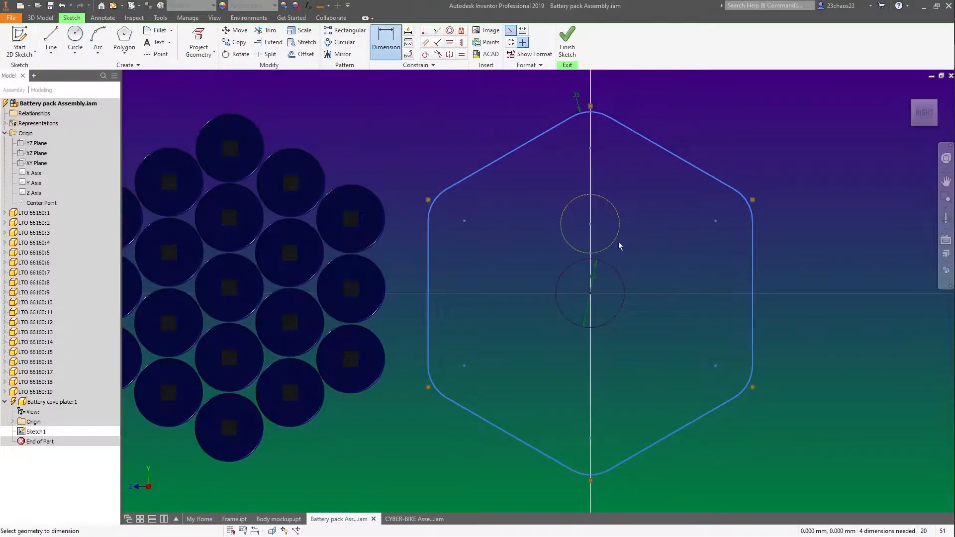
pyautogui.click(618, 236)
pyautogui.click(633, 281)
pyautogui.write('67')
pyautogui.press('Return')
pyautogui.press('Escape')
# Pattern the origin circle upward in a straight line, parallel to the outline's vertical side, with three instances spaced 68 mm
pyautogui.scroll(3, 610, 230)
pyautogui.moveTo(548, 249); pyautogui.dragTo(530, 298, button='middle')
pyautogui.click(344, 30)
pyautogui.click(527, 341)
pyautogui.click(142, 123)
pyautogui.click(862, 321)
pyautogui.click(155, 123)
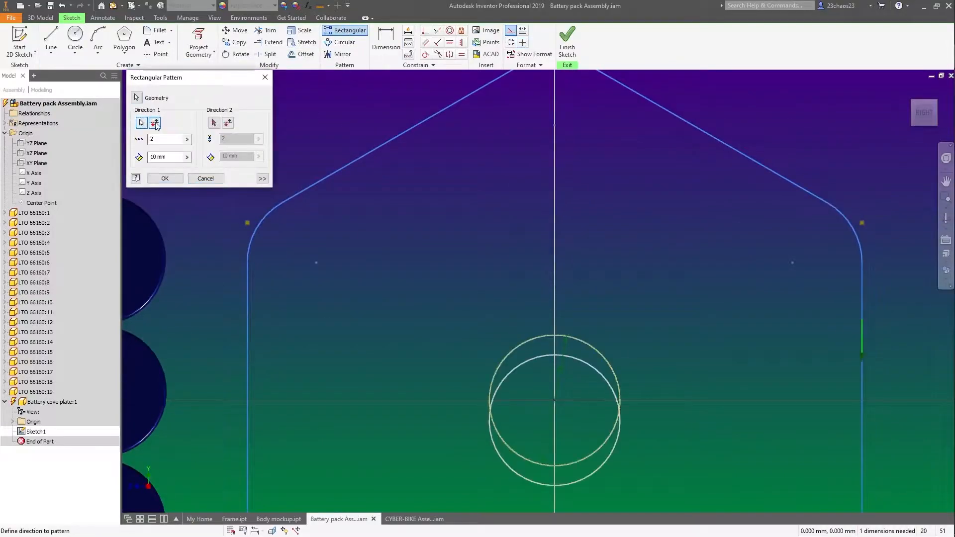
pyautogui.write('68')
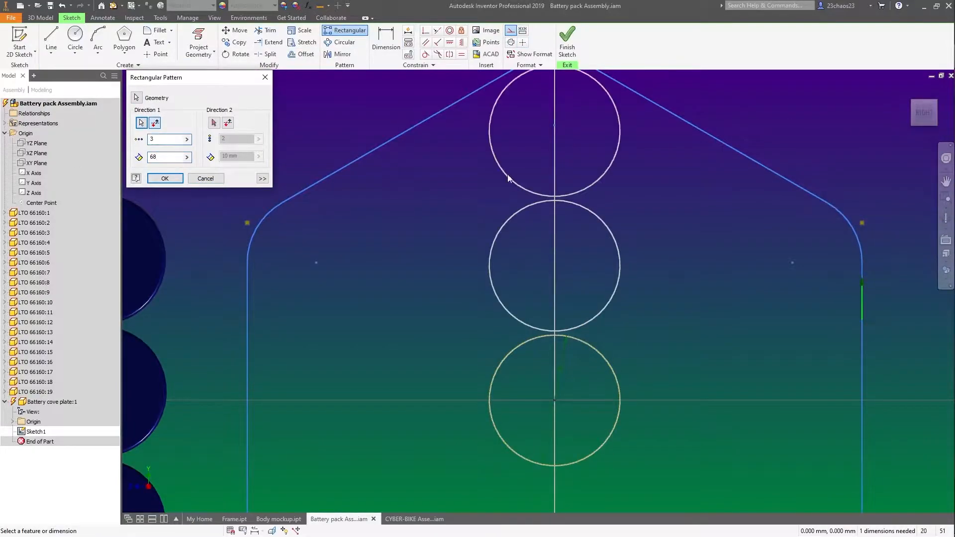
pyautogui.moveTo(515, 176); pyautogui.dragTo(521, 216, button='middle')
pyautogui.doubleClick(158, 157)
pyautogui.write('7028')
pyautogui.press('Return')
# Attach the arc centre of the outline's top corner to the centre of the uppermost patterned circle
pyautogui.doubleClick(568, 410)
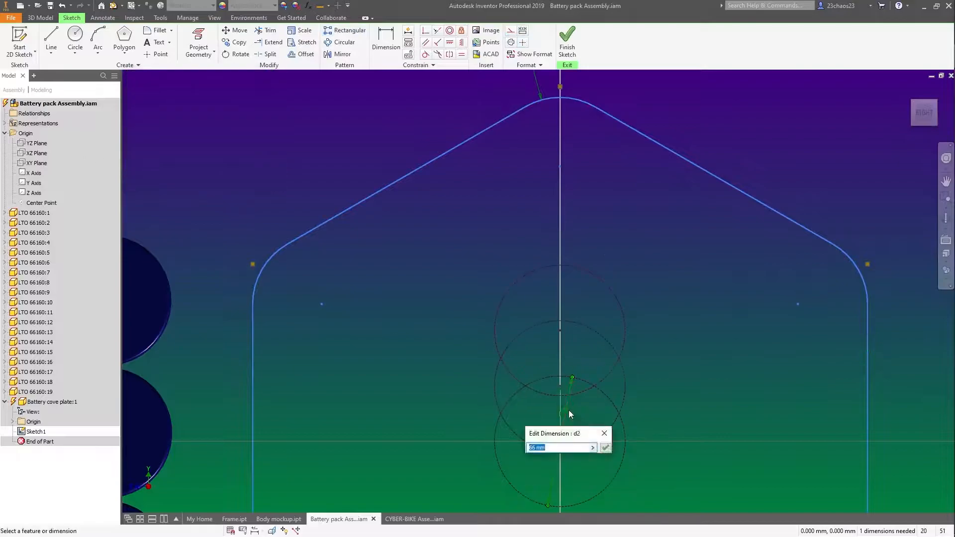
pyautogui.moveTo(560, 167); pyautogui.dragTo(560, 172)
pyautogui.scroll(-3, 641, 149)
pyautogui.moveTo(660, 249); pyautogui.dragTo(640, 274, button='middle')
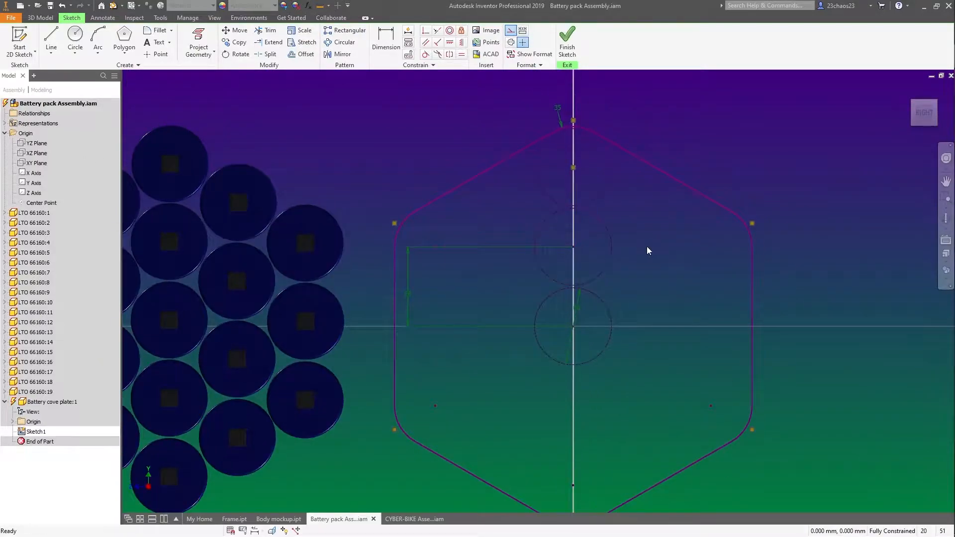
# Try corner radii of 38 mm and 42 mm on the hexagonal outline
pyautogui.doubleClick(557, 108)
pyautogui.write('38')
pyautogui.press('Return')
pyautogui.doubleClick(557, 100)
pyautogui.write('42')
pyautogui.press('Return')
# Set the corner radius of the hexagonal outline to 40 mm
pyautogui.doubleClick(556, 95)
pyautogui.write('40')
pyautogui.press('Return')
pyautogui.moveTo(500, 299)
pyautogui.mouseDown(button='middle')
pyautogui.moveTo(511, 273)
pyautogui.moveTo(508, 285)
pyautogui.mouseUp(button='middle')
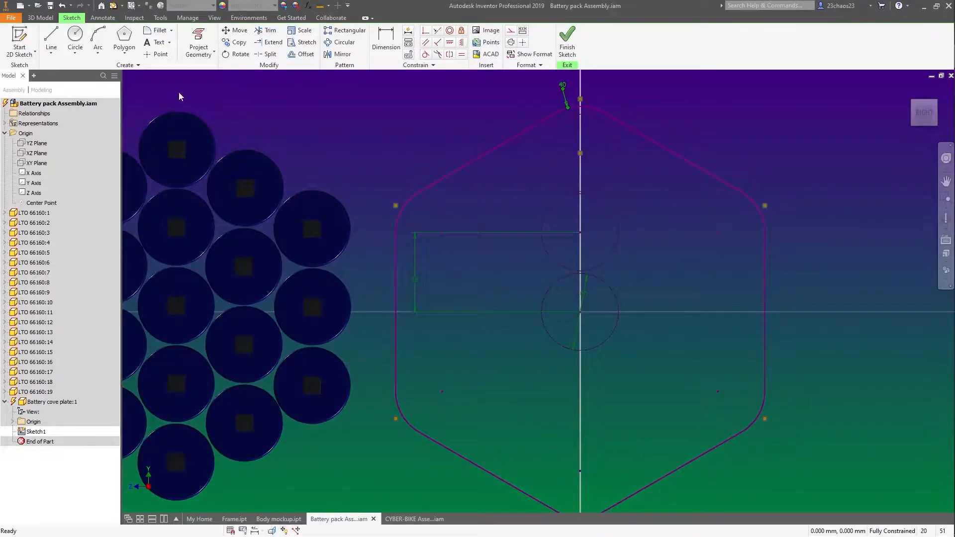
# Draw an 11 mm diameter hole circle centred on the origin
pyautogui.press('c')
pyautogui.click(579, 312)
pyautogui.write('11')
pyautogui.press('Return')
pyautogui.press('Escape')
# Pattern the 11 mm hole circle downward parallel to the vertical side, with three instances spaced 68 mm
pyautogui.doubleClick(588, 313)
pyautogui.click(267, 77)
pyautogui.click(345, 31)
pyautogui.click(764, 312)
pyautogui.write('68')
pyautogui.moveTo(177, 139); pyautogui.dragTo(77, 133)
pyautogui.write('3')
pyautogui.press('Return')
pyautogui.moveTo(477, 358); pyautogui.dragTo(450, 329, button='middle')
# Pattern the first hole below the origin once at 68 mm, parallel to the outline's lower-left slanted edge
pyautogui.click(344, 30)
pyautogui.click(559, 366)
pyautogui.click(141, 123)
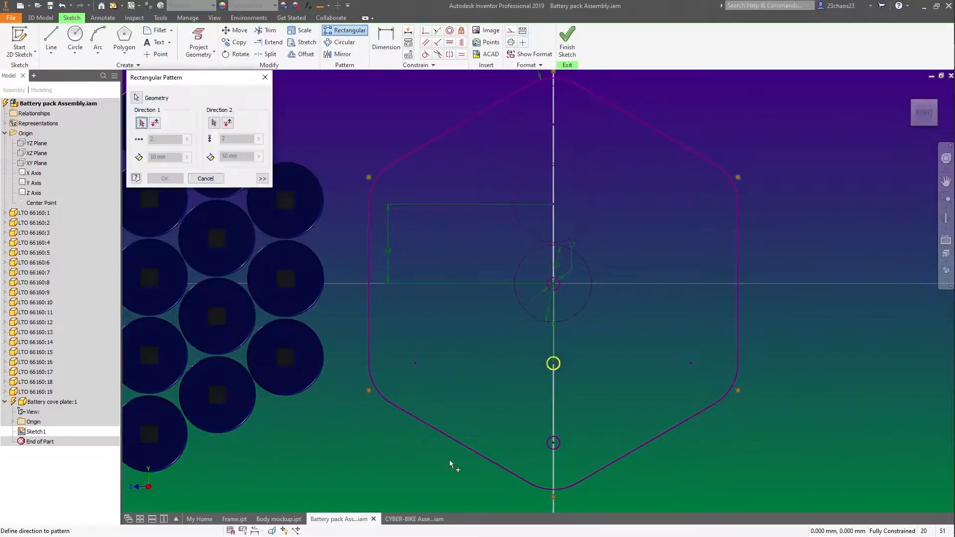
pyautogui.write('68')
pyautogui.press('Return')
# Create a circular pattern of the three off-centre hole circles about the origin, with six instances over 360 degrees
pyautogui.click(344, 43)
pyautogui.click(558, 366)
pyautogui.click(622, 408)
pyautogui.click(188, 98)
pyautogui.click(554, 284)
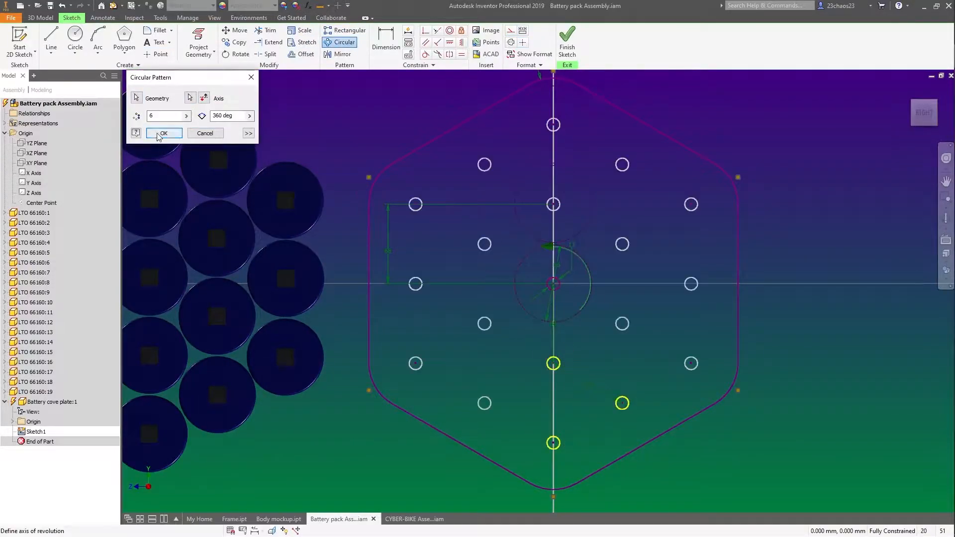
pyautogui.click(163, 133)
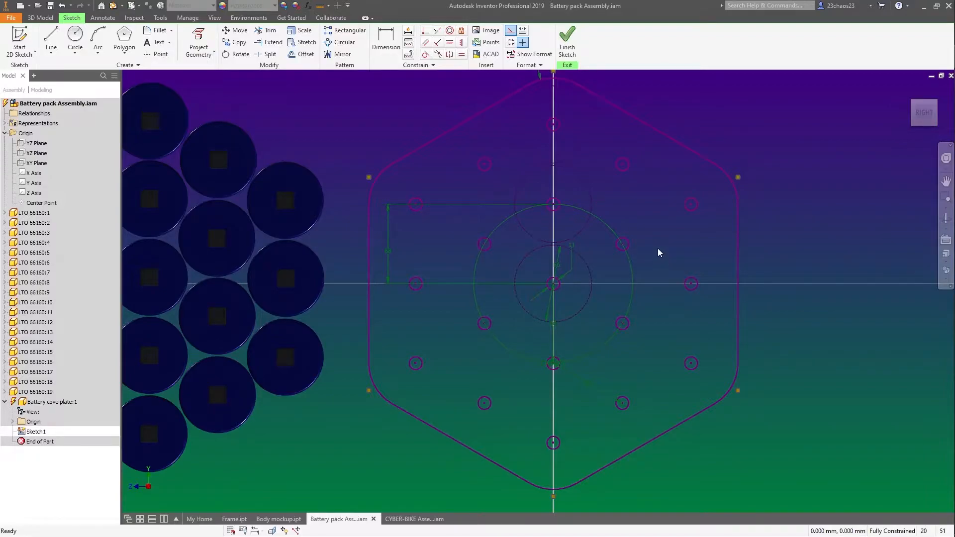
# Extrude the hexagonal plate profile with its open holes to a thickness of 3 mm
pyautogui.scroll(-4, 648, 249)
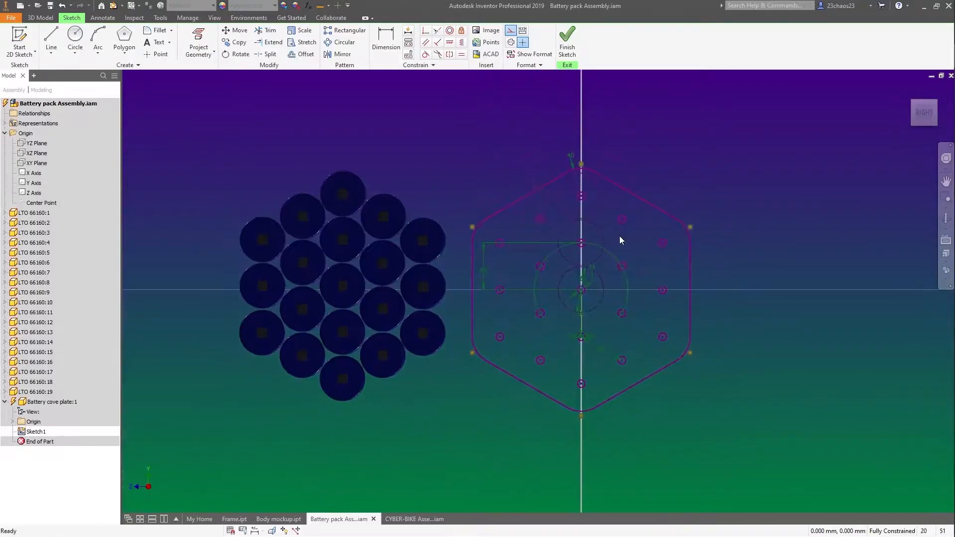
pyautogui.press('e')
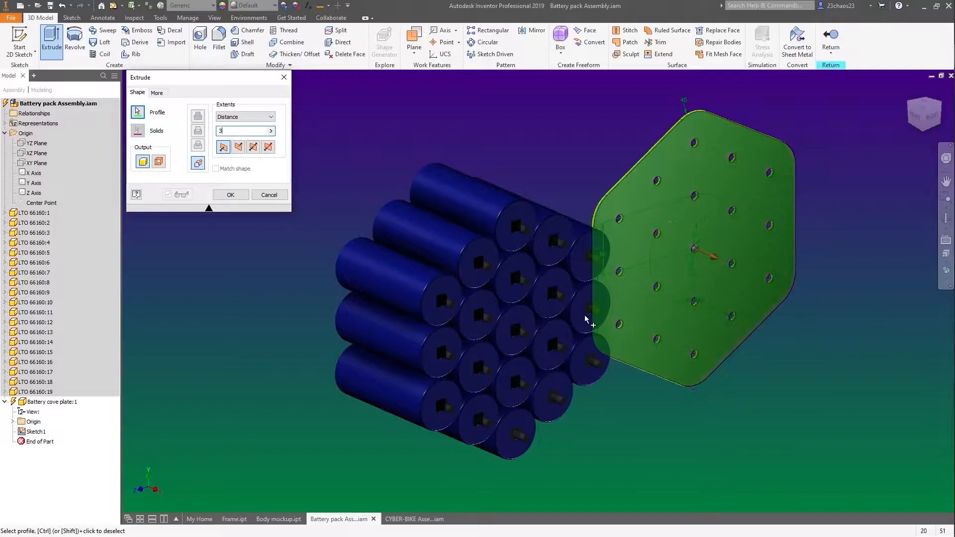
pyautogui.press('Return')
# Sketch parallel inward offsets of the outline on the plate's face, dimensioning the first offset
pyautogui.click(646, 223)
pyautogui.press('o')
pyautogui.click(484, 164)
pyautogui.click(484, 164)
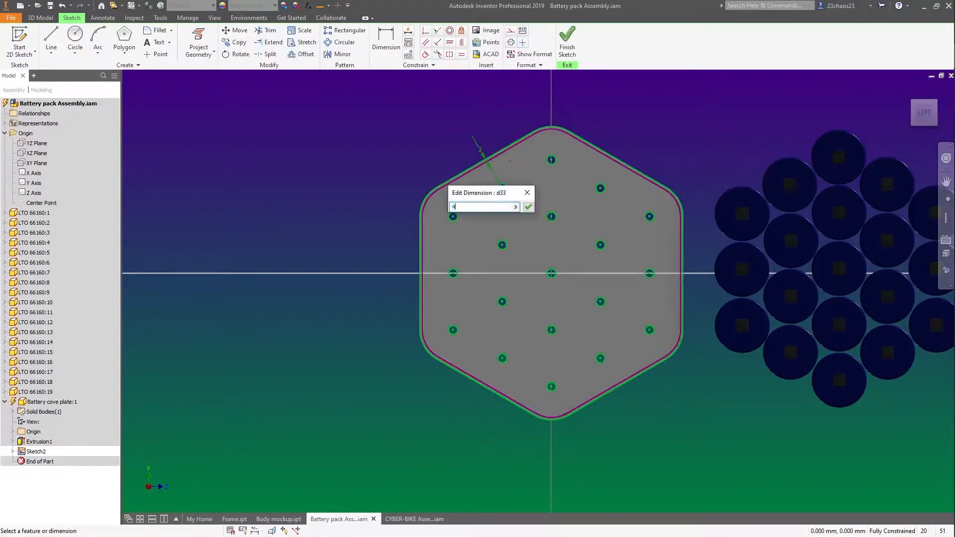
pyautogui.press('Return')
pyautogui.scroll(5, 438, 171)
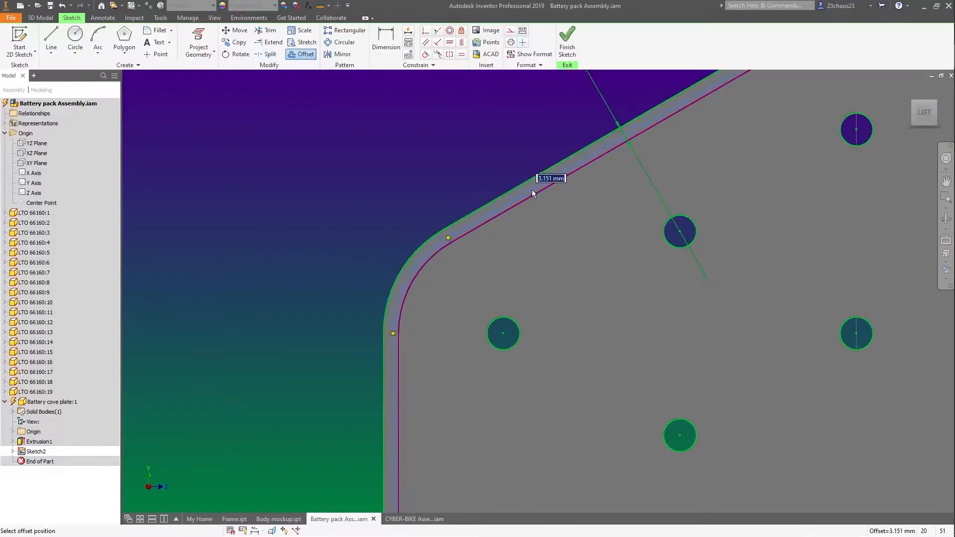
pyautogui.press('Escape')
# Dimension the remaining offset curves so the three are evenly spaced along the plate's rim
pyautogui.scroll(3, 607, 148)
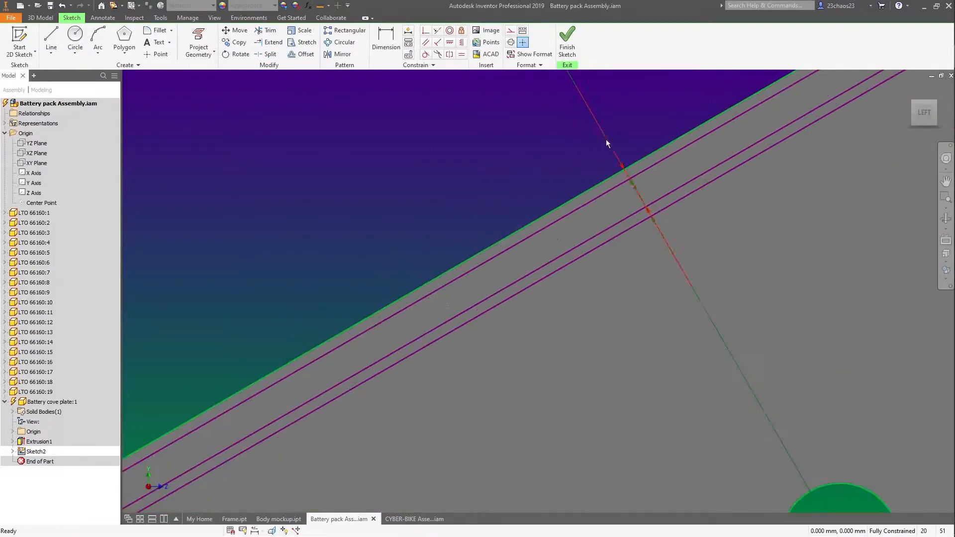
pyautogui.moveTo(619, 174); pyautogui.dragTo(567, 185)
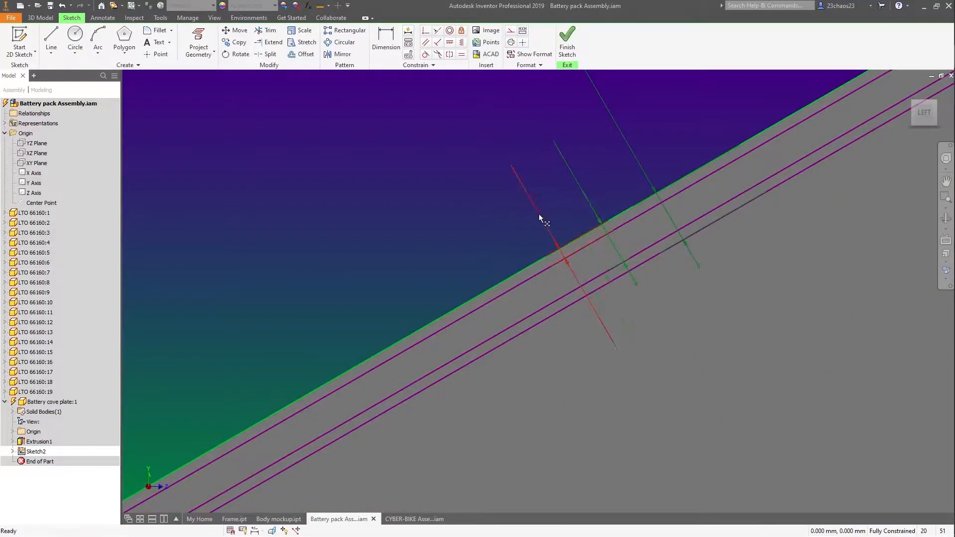
pyautogui.press('Return')
pyautogui.scroll(-2, 479, 240)
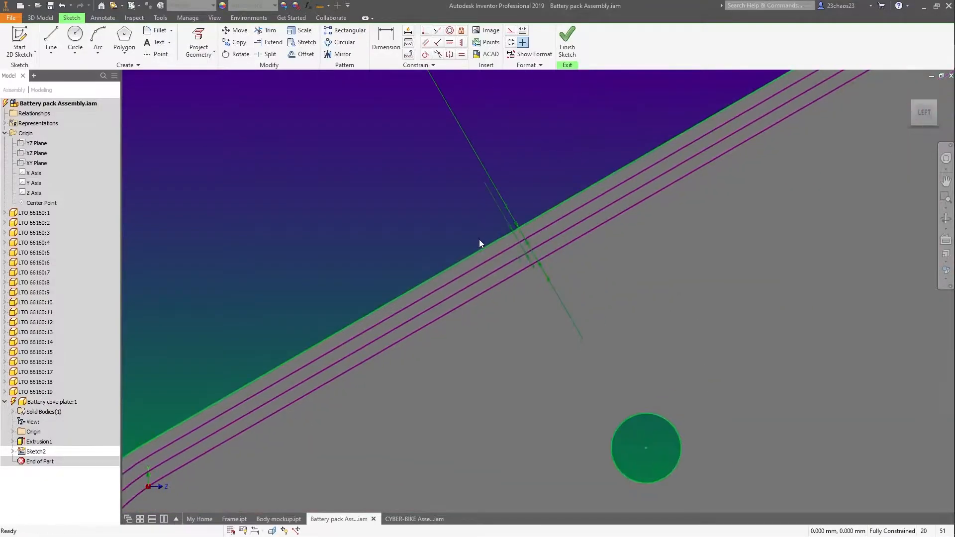
# Cut the band between the offset rim curves with a 3 mm extrusion into the plate
pyautogui.press('e')
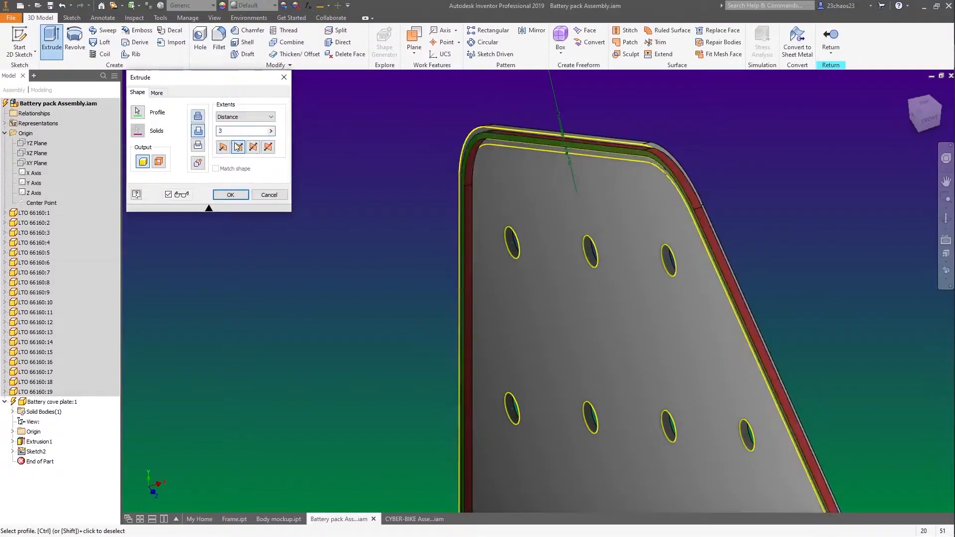
pyautogui.click(230, 194)
pyautogui.scroll(4, 616, 145)
pyautogui.scroll(-4, 616, 145)
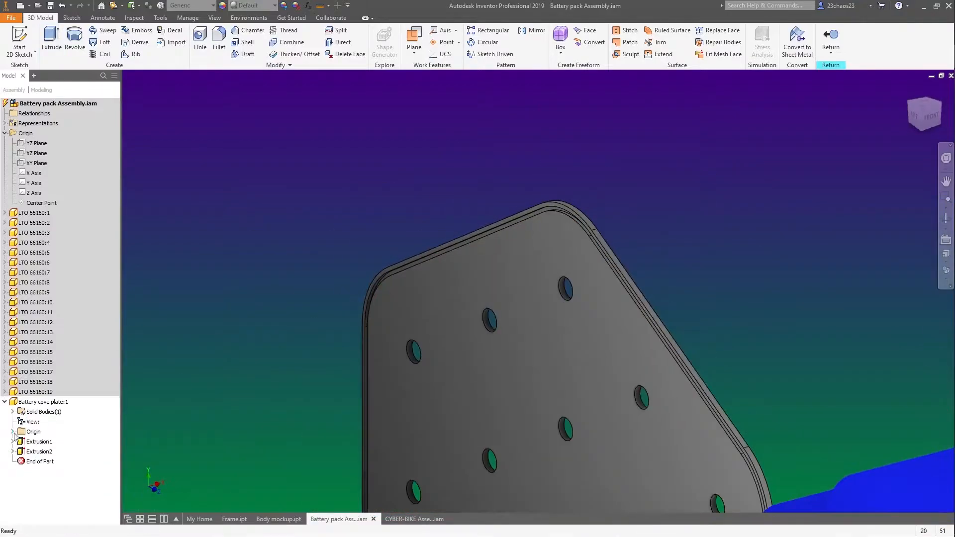
# Open the first extrusion's sketch and examine the clearance between the top battery circle and the outline
pyautogui.doubleClick(517, 290)
pyautogui.scroll(5, 589, 323)
pyautogui.press('m')
pyautogui.click(590, 348)
pyautogui.press('Escape')
pyautogui.scroll(-2, 579, 285)
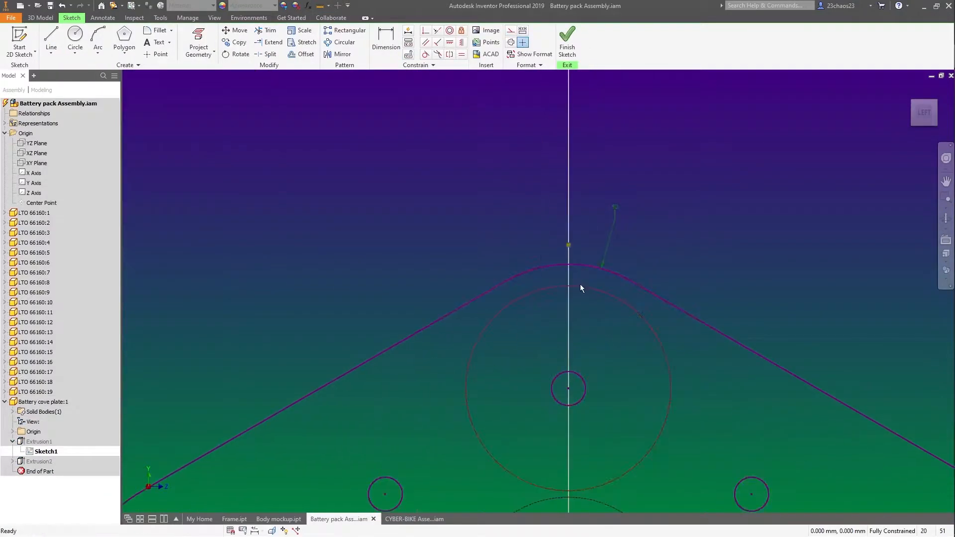
# Capture the outline's top corner with the screenshot tool and mark it with a red annotation
pyautogui.press('super')
pyautogui.click(800, 159)
pyautogui.write('68')
pyautogui.press('Return')
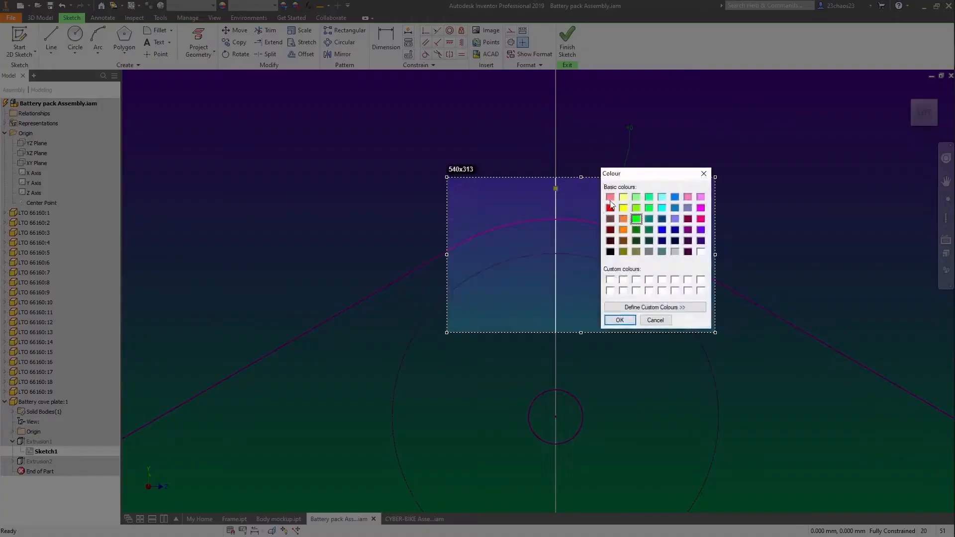
pyautogui.click(610, 207)
pyautogui.click(620, 320)
pyautogui.moveTo(555, 219); pyautogui.dragTo(619, 221)
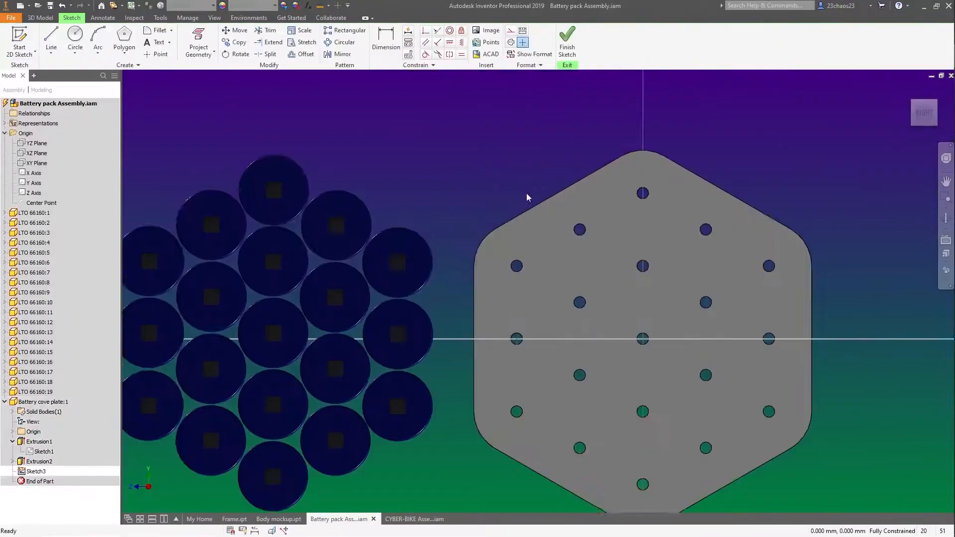
# In a new sketch on the plate's opposite face, offset the outline 8 mm inward and add concentric rings around the holes
pyautogui.press('Escape')
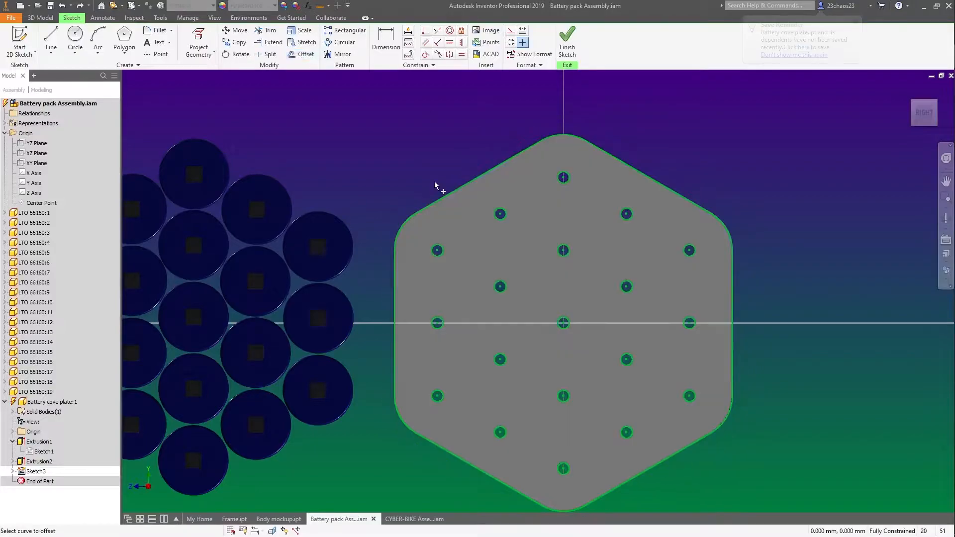
pyautogui.click(313, 57)
pyautogui.click(479, 176)
pyautogui.write('8')
pyautogui.press('Return')
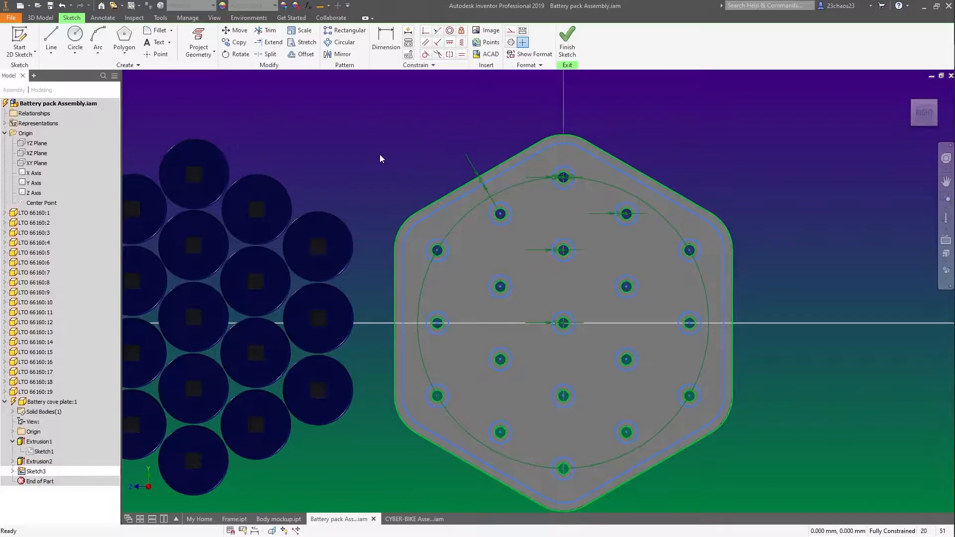
pyautogui.click(566, 42)
pyautogui.keyDown('shift'); pyautogui.moveTo(231, 142); pyautogui.dragTo(374, 211, button='middle'); pyautogui.keyUp('shift')
# Extrude the outer rim and the rings around all the holes outward by 1.75 mm, joined to the plate
pyautogui.click(51, 39)
pyautogui.click(470, 346)
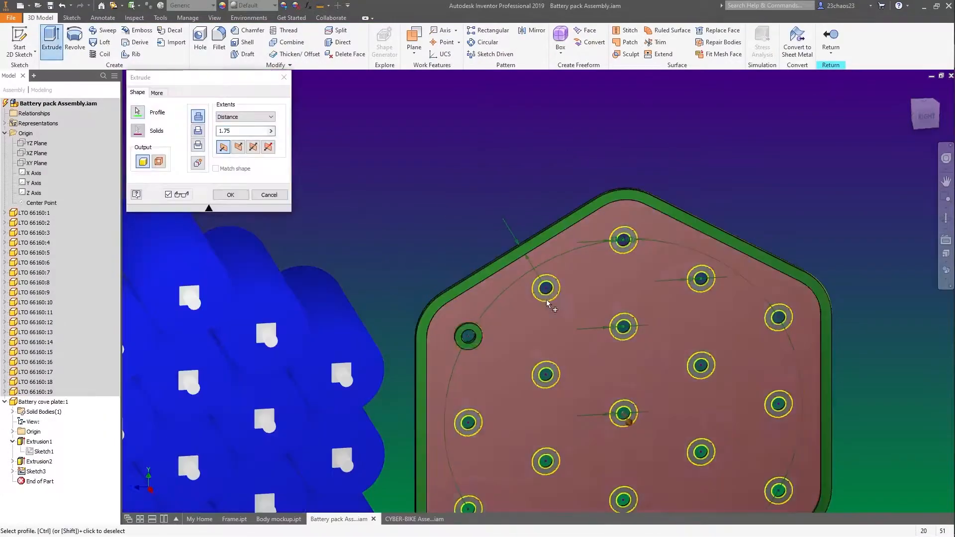
pyautogui.click(269, 195)
pyautogui.click(51, 38)
pyautogui.click(470, 346)
pyautogui.click(546, 299)
pyautogui.click(623, 250)
pyautogui.click(700, 289)
pyautogui.click(778, 328)
pyautogui.click(701, 376)
pyautogui.click(623, 337)
pyautogui.click(546, 385)
pyautogui.click(468, 433)
pyautogui.click(623, 424)
pyautogui.click(778, 414)
pyautogui.click(778, 500)
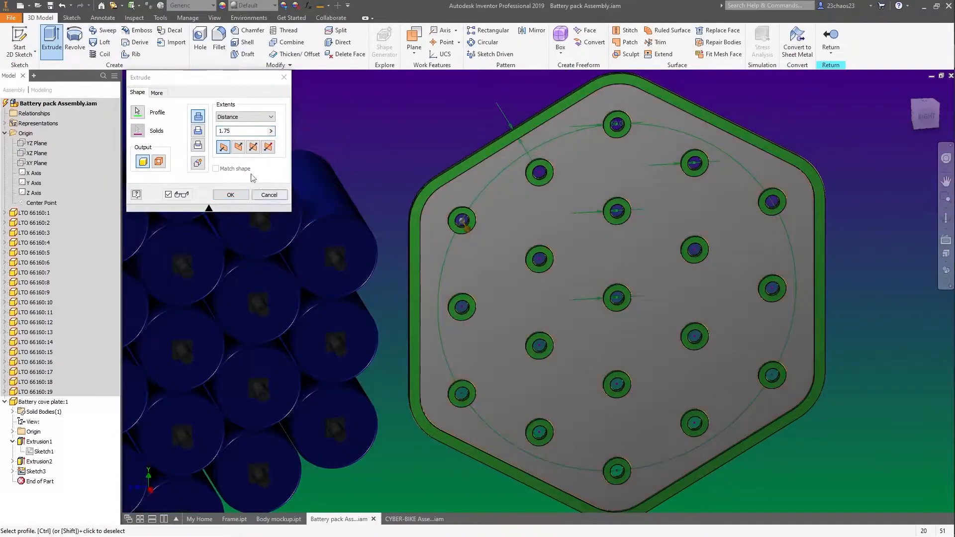
pyautogui.press('Return')
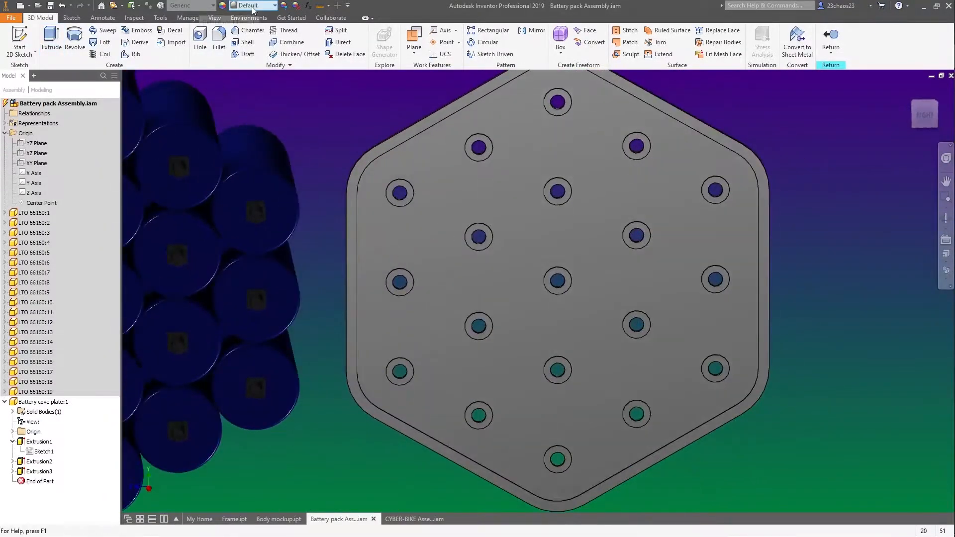
# Try a clear glazing glass from the Autodesk Material Library as the plate's material
pyautogui.click(199, 6)
pyautogui.click(159, 373)
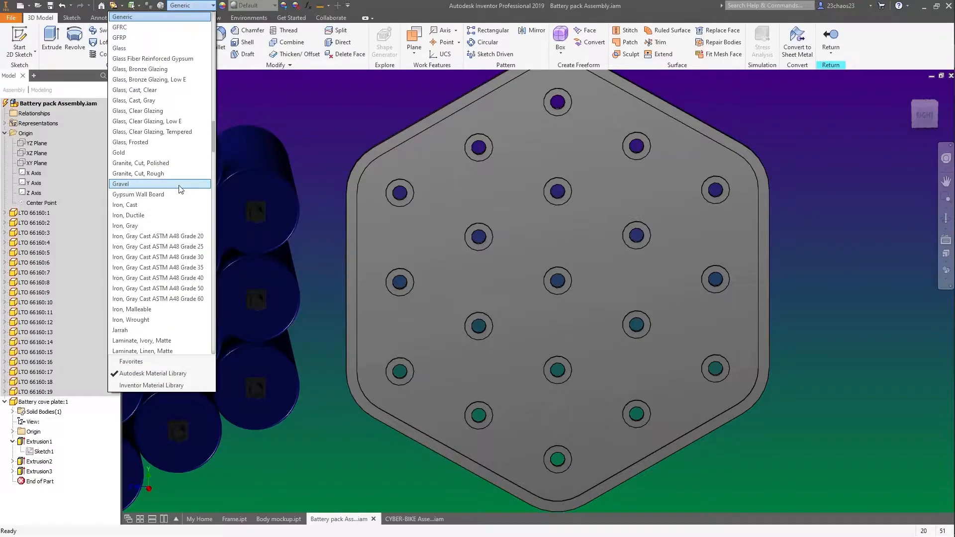
pyautogui.click(179, 135)
pyautogui.moveTo(348, 226)
pyautogui.keyDown('shift'); pyautogui.mouseDown(button='middle')
pyautogui.moveTo(249, 230)
pyautogui.moveTo(355, 236)
pyautogui.mouseUp(button='middle'); pyautogui.keyUp('shift')
# Assign polycarbonate as the cover plate's material
pyautogui.click(192, 6)
pyautogui.scroll(-15, 186, 237)
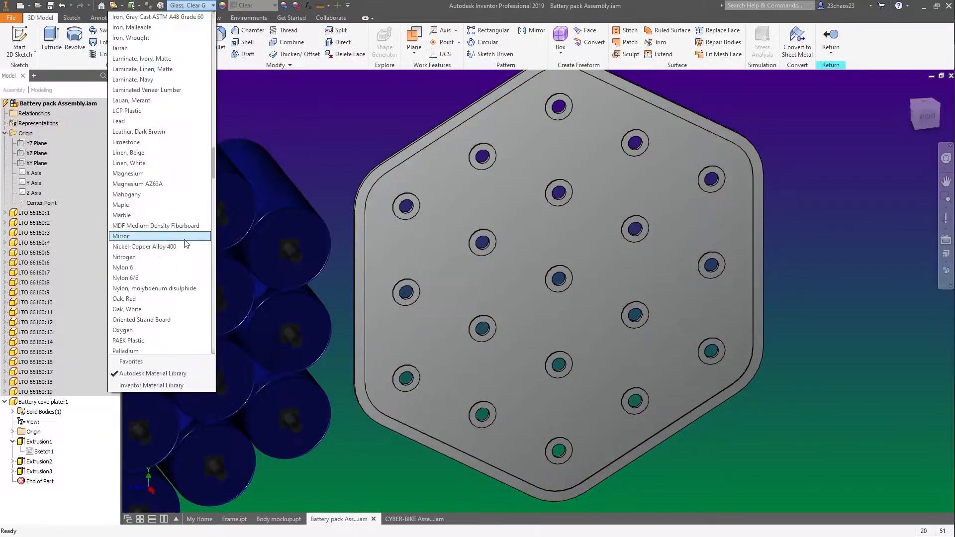
pyautogui.click(149, 246)
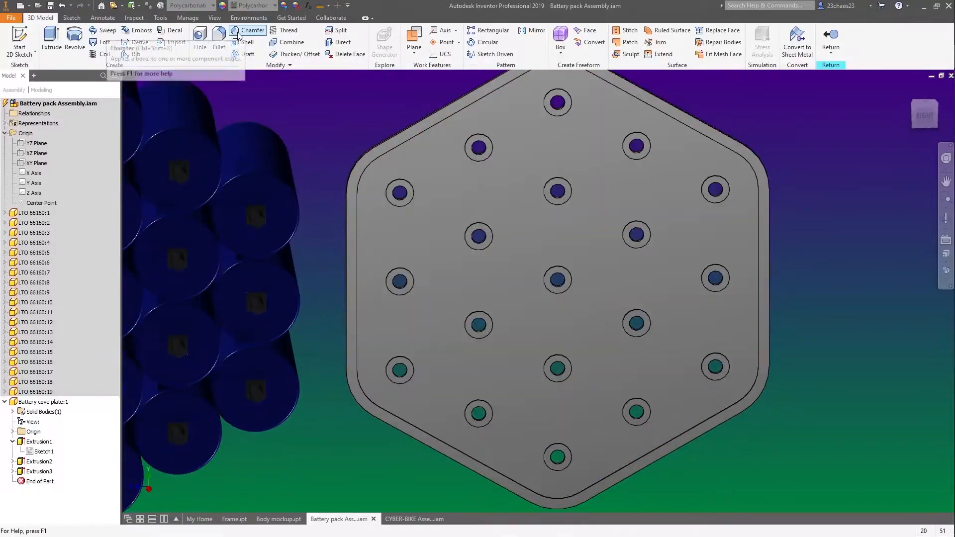
# Chamfer the plate's outer perimeter edge with an equal distance of 1 mm
pyautogui.click(249, 31)
pyautogui.scroll(-5, 340, 154)
pyautogui.click(492, 209)
pyautogui.keyDown('shift'); pyautogui.moveTo(338, 150); pyautogui.dragTo(401, 151, button='middle'); pyautogui.keyUp('shift')
pyautogui.doubleClick(252, 124)
pyautogui.scroll(4, 428, 189)
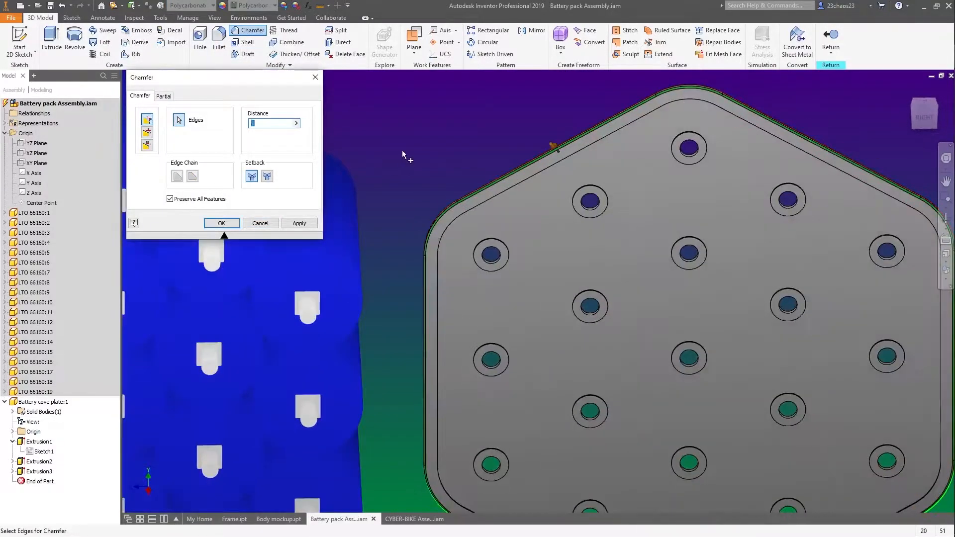
pyautogui.click(227, 224)
# Apply a two-distance chamfer of 10 mm by 1 mm along the inner edge of the raised rim
pyautogui.click(248, 30)
pyautogui.click(147, 145)
pyautogui.scroll(-5, 454, 191)
pyautogui.click(514, 313)
pyautogui.keyDown('shift'); pyautogui.moveTo(513, 313); pyautogui.dragTo(502, 303, button='middle'); pyautogui.keyUp('shift')
pyautogui.moveTo(269, 146); pyautogui.dragTo(251, 124)
pyautogui.write('3')
pyautogui.press('BackSpace')
pyautogui.write('18')
pyautogui.press('BackSpace')
pyautogui.write('10')
pyautogui.scroll(5, 397, 189)
pyautogui.keyDown('shift'); pyautogui.moveTo(397, 189); pyautogui.dragTo(423, 209, button='middle'); pyautogui.keyUp('shift')
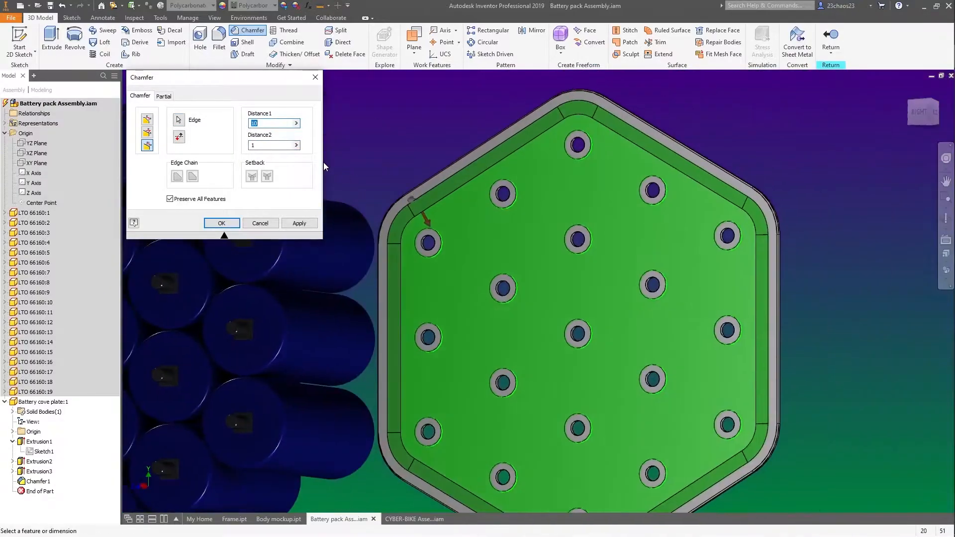
pyautogui.click(299, 223)
# Apply the two-distance chamfer of 10 mm by 1 mm around the rings of all terminal holes on the cover plate
pyautogui.keyDown('shift'); pyautogui.moveTo(544, 352); pyautogui.dragTo(518, 300, button='middle'); pyautogui.keyUp('shift')
pyautogui.scroll(-3, 517, 300)
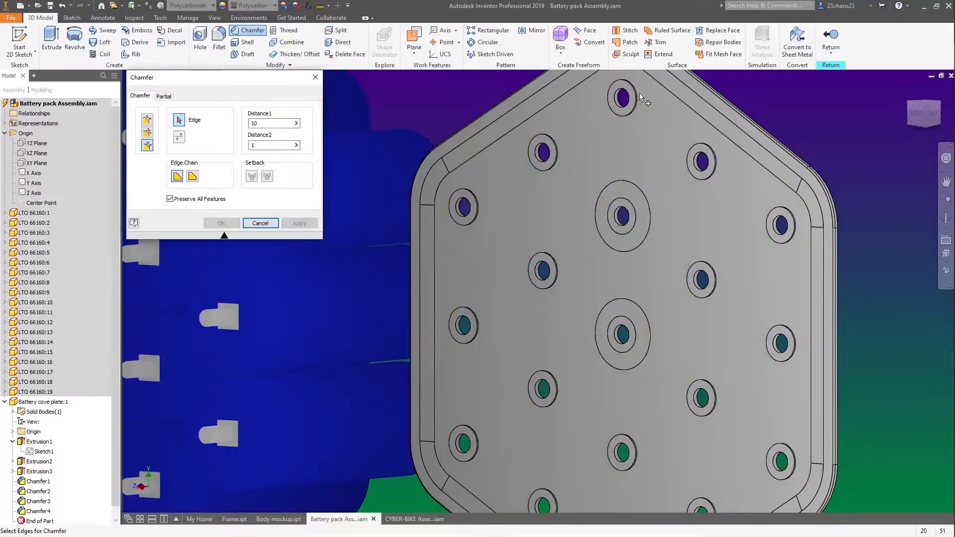
pyautogui.moveTo(642, 169); pyautogui.dragTo(593, 204, button='middle')
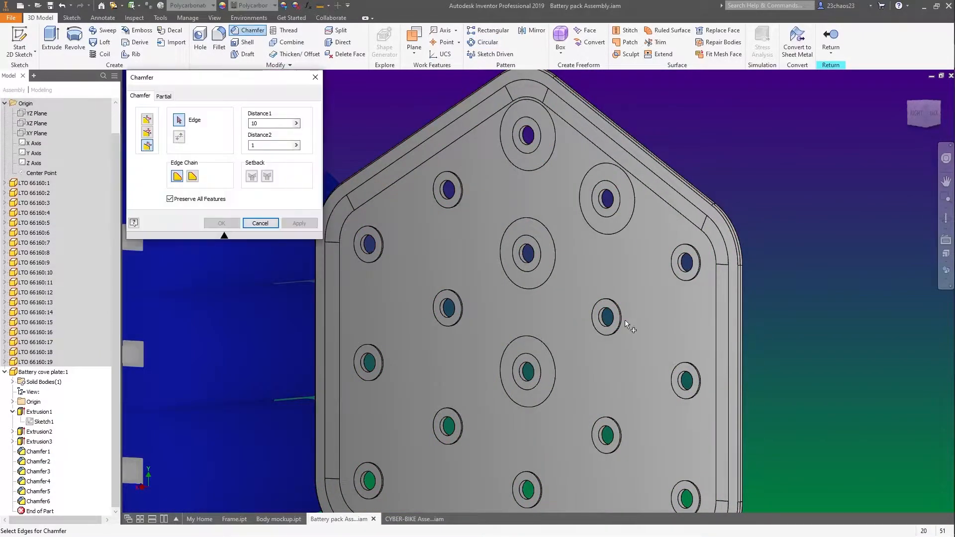
pyautogui.scroll(-5, 704, 266)
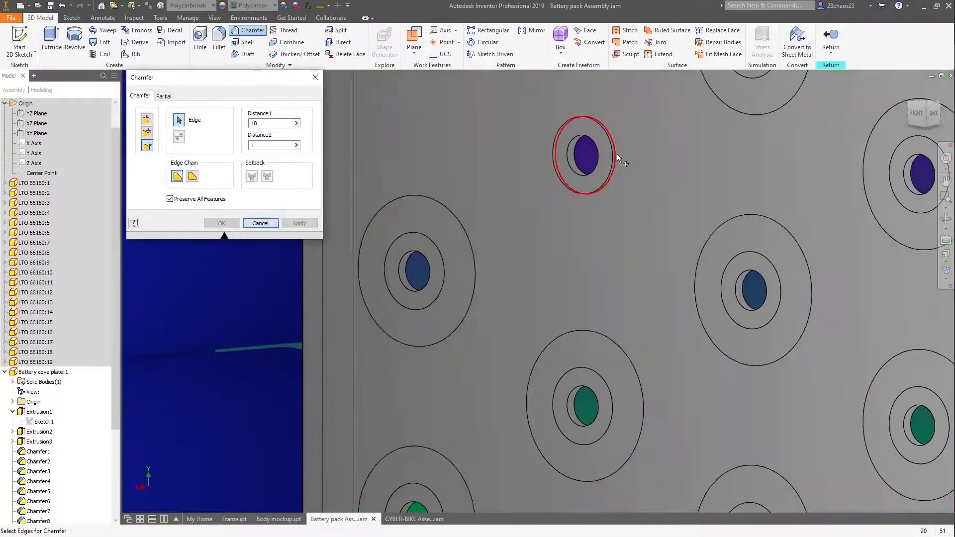
pyautogui.click(298, 222)
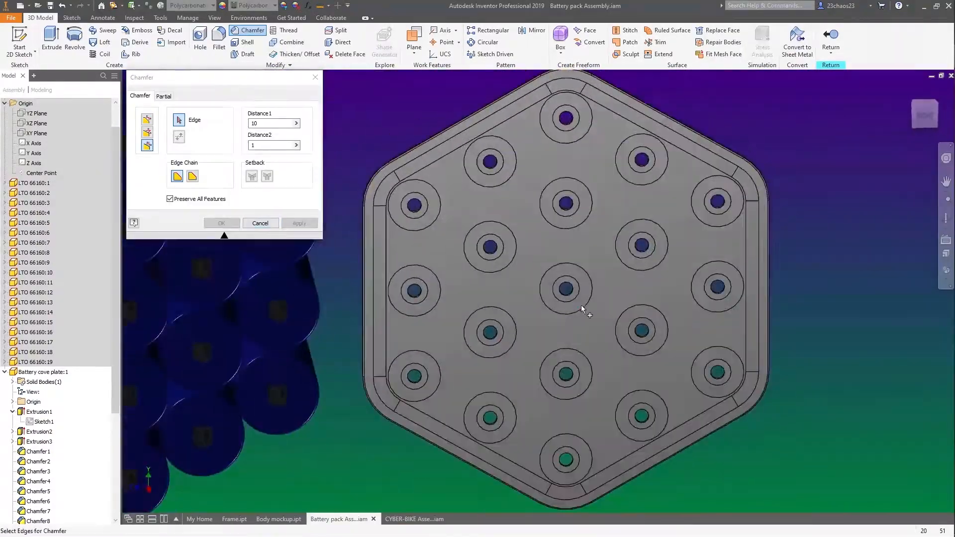
pyautogui.keyDown('shift'); pyautogui.moveTo(784, 335); pyautogui.dragTo(773, 363, button='middle'); pyautogui.keyUp('shift')
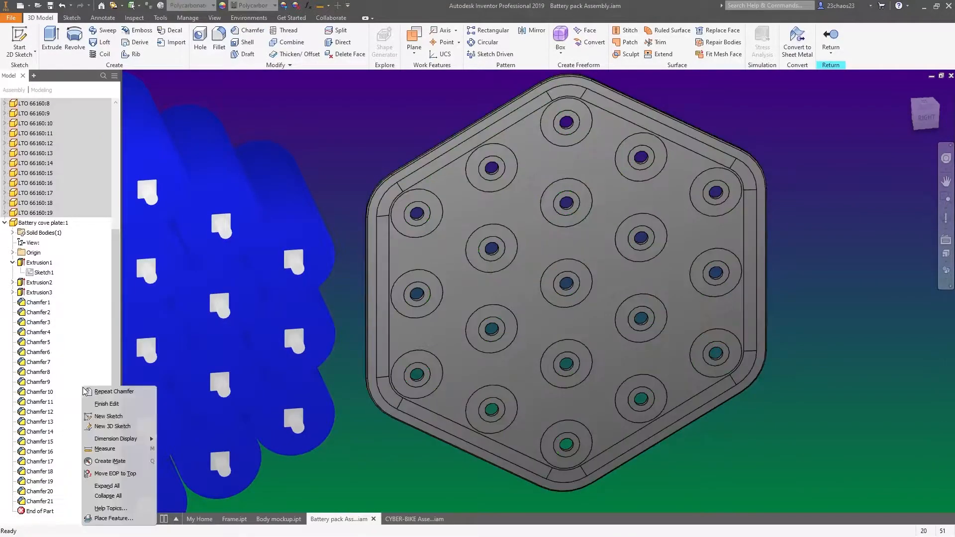
# Finish editing the cover plate part and return to the battery pack assembly
pyautogui.rightClick(30, 511)
pyautogui.rightClick(83, 499)
pyautogui.click(82, 499)
pyautogui.scroll(-5, 519, 397)
pyautogui.keyDown('shift'); pyautogui.moveTo(519, 398); pyautogui.dragTo(546, 367, button='middle'); pyautogui.keyUp('shift')
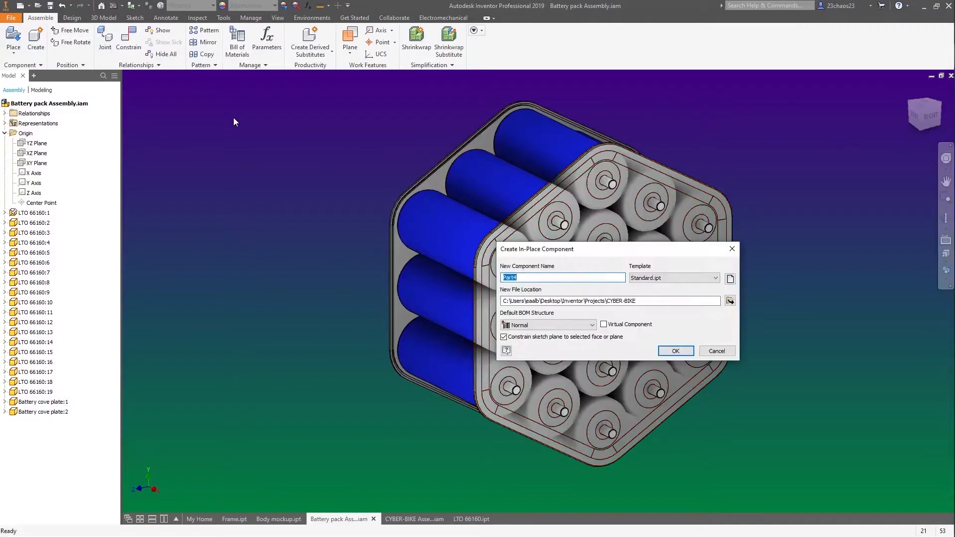
# Switch to Frame.ipt and delete its existing features to clear the part
pyautogui.press('m')
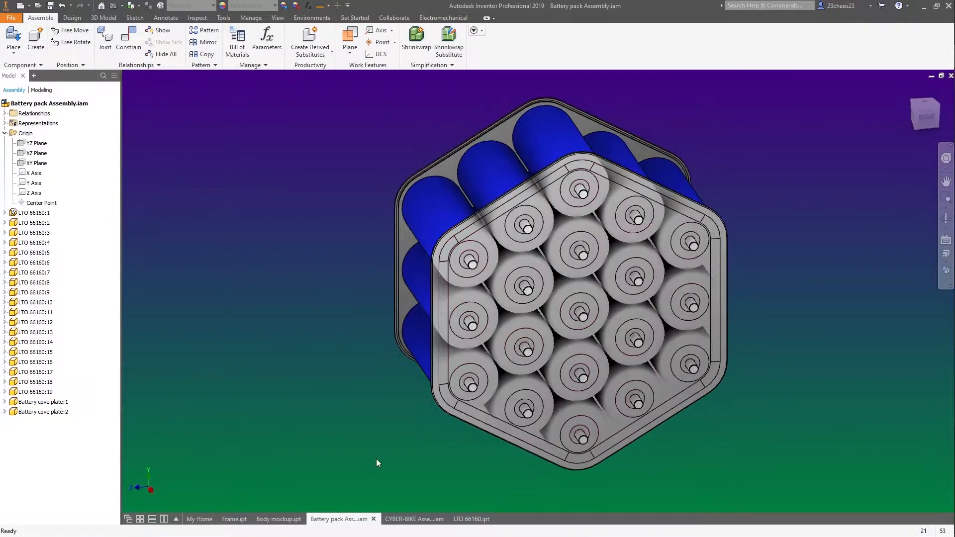
pyautogui.click(234, 519)
pyautogui.press('Delete')
pyautogui.press('Return')
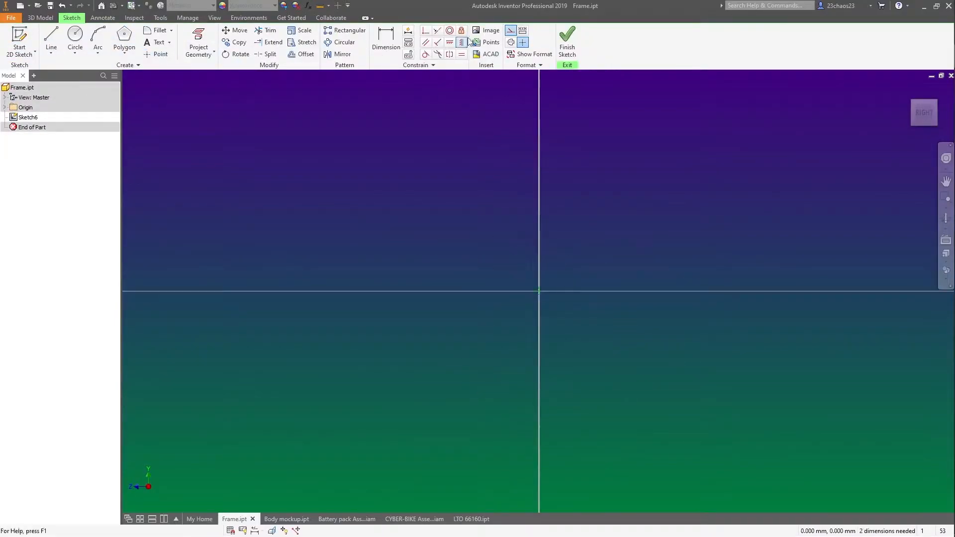
# Sketch a construction hexagon centred on the origin of the frame part
pyautogui.click(124, 39)
pyautogui.click(538, 291)
pyautogui.click(580, 179)
pyautogui.press('Escape')
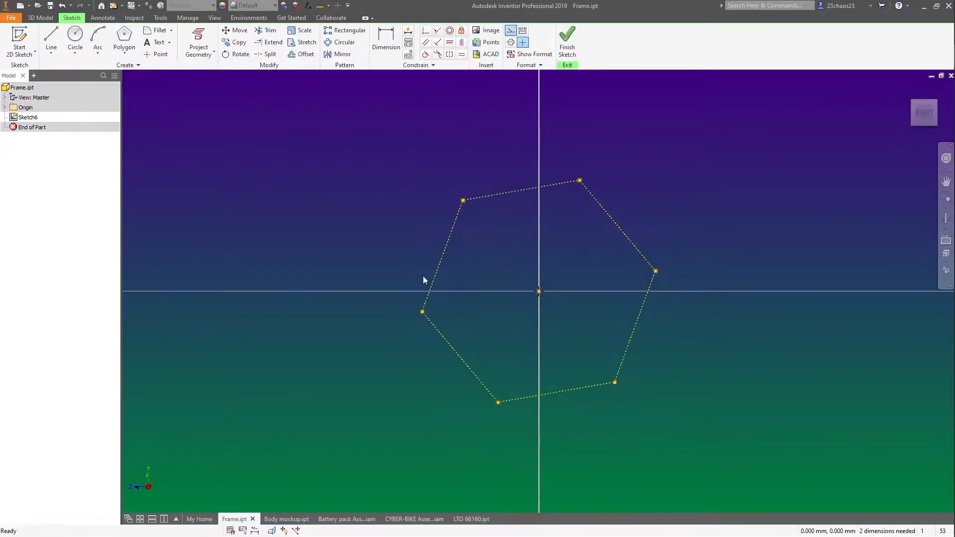
pyautogui.moveTo(428, 300); pyautogui.dragTo(516, 328, button='middle')
# Dimension the hexagon to 350 mm across two opposite sides
pyautogui.press('d')
pyautogui.click(663, 417)
pyautogui.click(641, 214)
pyautogui.click(779, 266)
pyautogui.write('350')
pyautogui.press('Return')
# Add three more hexagons that share edges with the first and each other, and constrain their adjoining corners coincident
pyautogui.click(124, 39)
pyautogui.click(530, 333)
pyautogui.click(596, 323)
pyautogui.click(618, 262)
pyautogui.click(595, 322)
pyautogui.click(511, 223)
pyautogui.click(554, 272)
pyautogui.rightClick(493, 247)
pyautogui.click(526, 247)
pyautogui.click(425, 30)
pyautogui.click(490, 285)
pyautogui.click(448, 234)
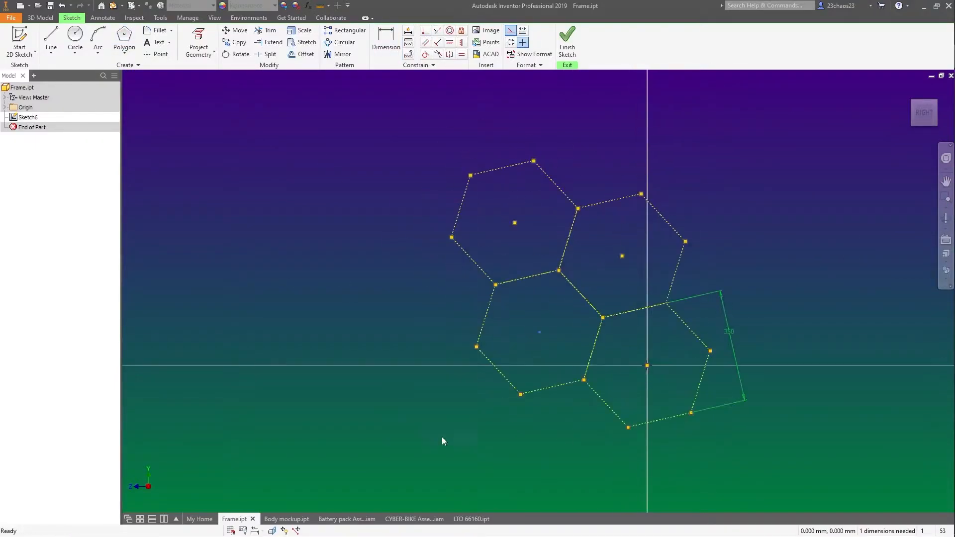
# Finish the hexagon sketch and rename it "base sketch"
pyautogui.click(124, 52)
pyautogui.click(124, 146)
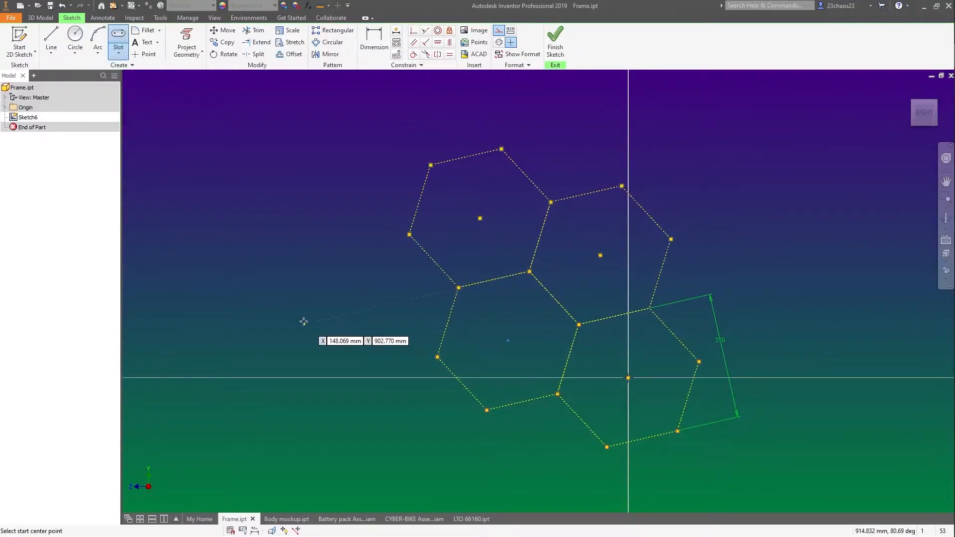
pyautogui.click(554, 45)
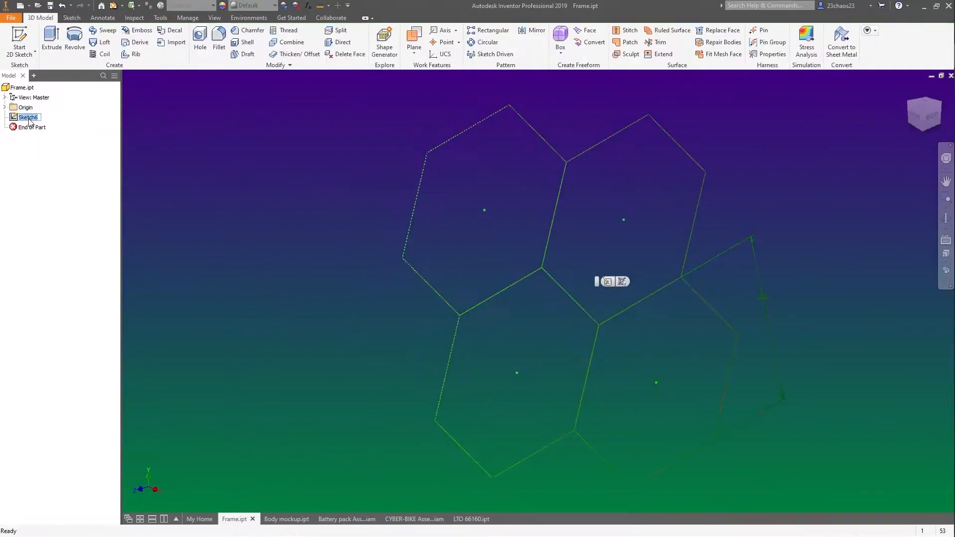
# Start a new sketch on the plane of the base sketch
pyautogui.click(19, 43)
pyautogui.click(416, 330)
pyautogui.click(466, 248)
pyautogui.keyDown('ctrl'); pyautogui.click(484, 325); pyautogui.keyUp('ctrl')
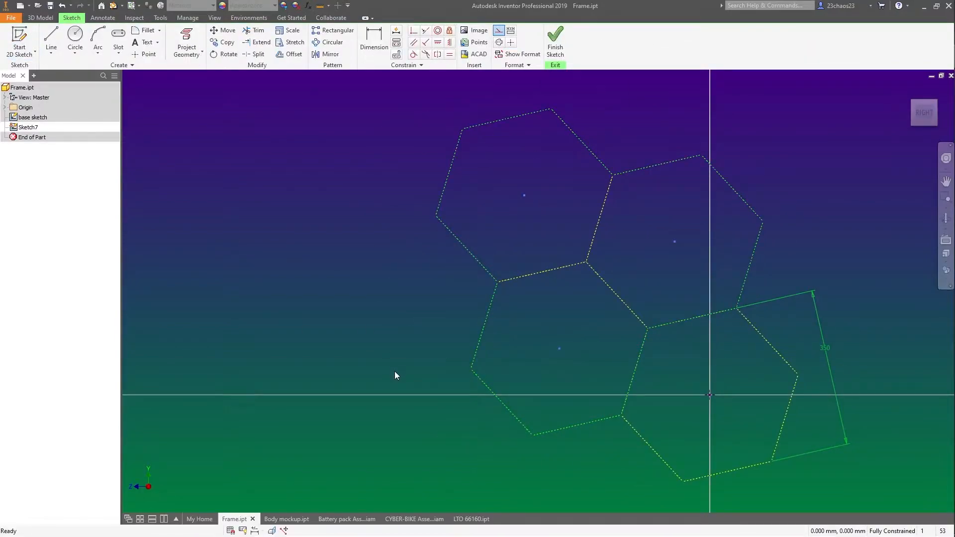
pyautogui.press('Escape')
# Create a closed outline from the outer edges of the three hexagons that surround the shared centre corner, excluding the origin hexagon
pyautogui.click(484, 325)
pyautogui.scroll(3, 516, 323)
pyautogui.scroll(-3, 506, 335)
pyautogui.keyDown('ctrl'); pyautogui.click(465, 259); pyautogui.keyUp('ctrl')
pyautogui.keyDown('ctrl'); pyautogui.click(448, 186); pyautogui.keyUp('ctrl')
pyautogui.keyDown('ctrl'); pyautogui.click(502, 136); pyautogui.keyUp('ctrl')
pyautogui.keyDown('ctrl'); pyautogui.click(569, 424); pyautogui.keyUp('ctrl')
pyautogui.click(297, 58)
pyautogui.click(502, 139)
# Extrude the three-hexagon profile symmetrically by 162 mm and rename the feature "Battery pack"
pyautogui.click(531, 294)
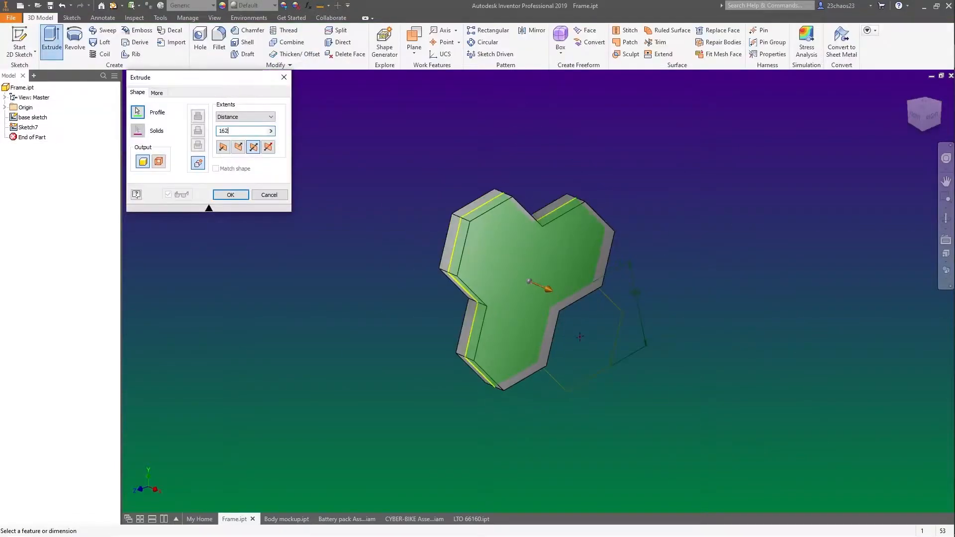
pyautogui.click(230, 194)
pyautogui.click(33, 137)
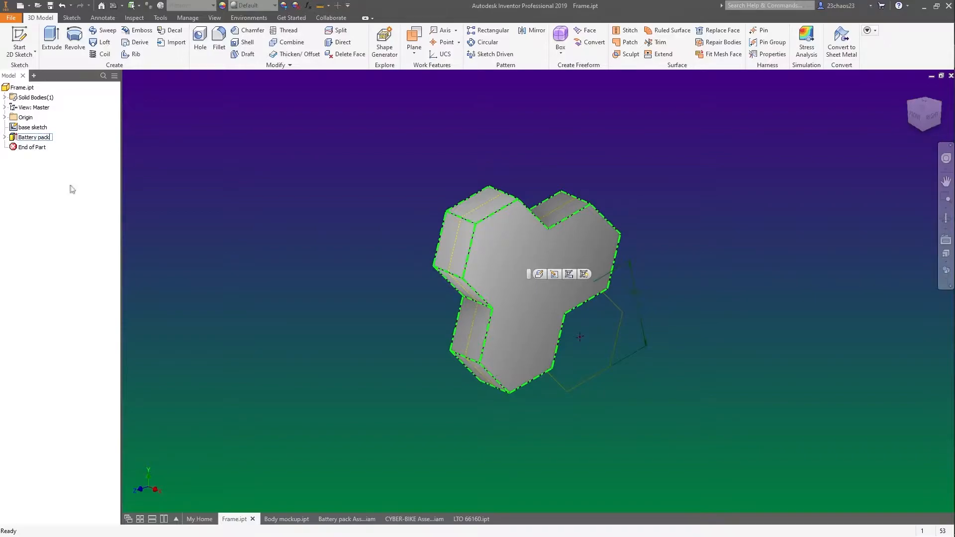
# Start a sketch on the YZ plane and project the battery pack's outline into it
pyautogui.click(5, 117)
pyautogui.click(37, 127)
pyautogui.click(187, 42)
pyautogui.click(448, 192)
# Offset the projected battery pack outline inward by 5 mm
pyautogui.click(289, 55)
pyautogui.click(465, 139)
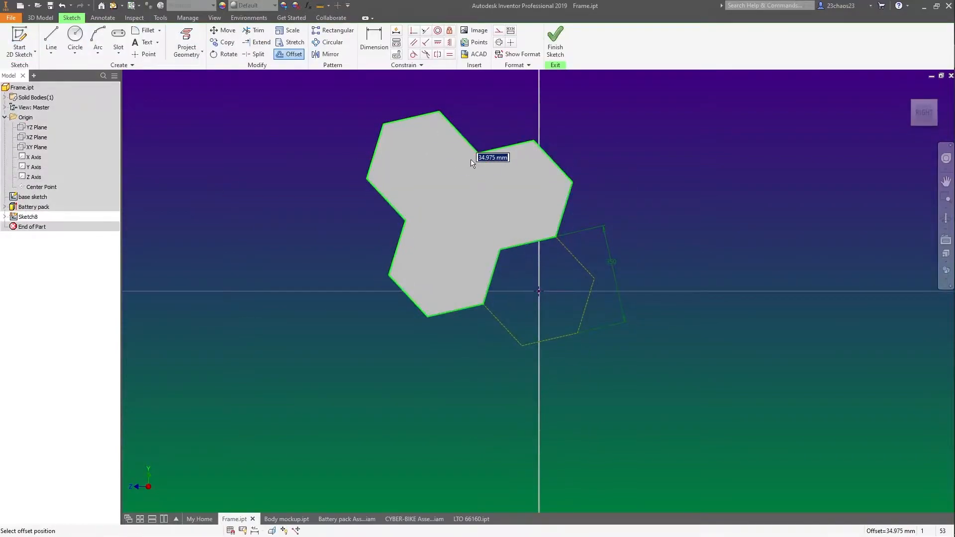
pyautogui.write('5')
pyautogui.press('Return')
pyautogui.scroll(5, 438, 151)
pyautogui.scroll(-2, 566, 180)
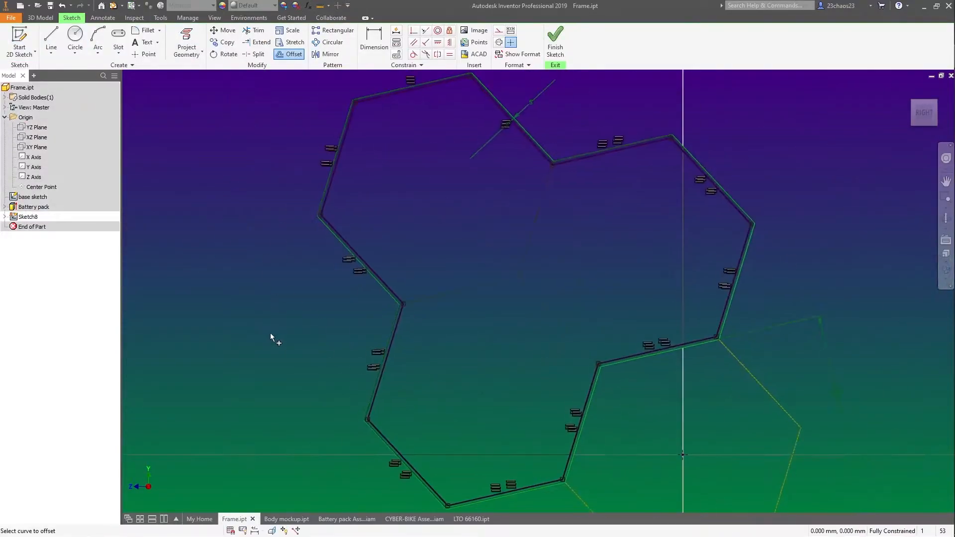
pyautogui.click(119, 53)
pyautogui.click(81, 158)
pyautogui.scroll(5, 399, 316)
pyautogui.press('Escape')
pyautogui.scroll(-5, 306, 331)
# Draw a construction line from the outline's left inner corner through the shared centre to the opposite right outer corner
pyautogui.click(187, 42)
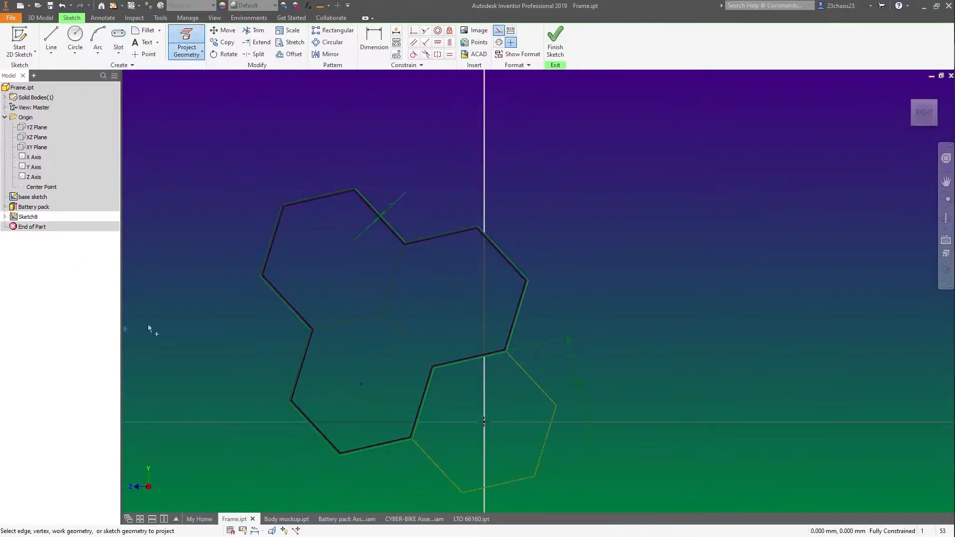
pyautogui.scroll(3, 356, 328)
pyautogui.click(499, 30)
pyautogui.click(52, 38)
pyautogui.click(355, 331)
pyautogui.click(773, 235)
# Draw two more construction lines from the remaining inner corners through the shared centre to the opposite outer corners
pyautogui.click(535, 163)
pyautogui.moveTo(437, 378)
pyautogui.mouseDown(button='middle')
pyautogui.moveTo(502, 232)
pyautogui.moveTo(474, 435)
pyautogui.mouseUp(button='middle')
pyautogui.click(473, 428)
pyautogui.click(631, 460)
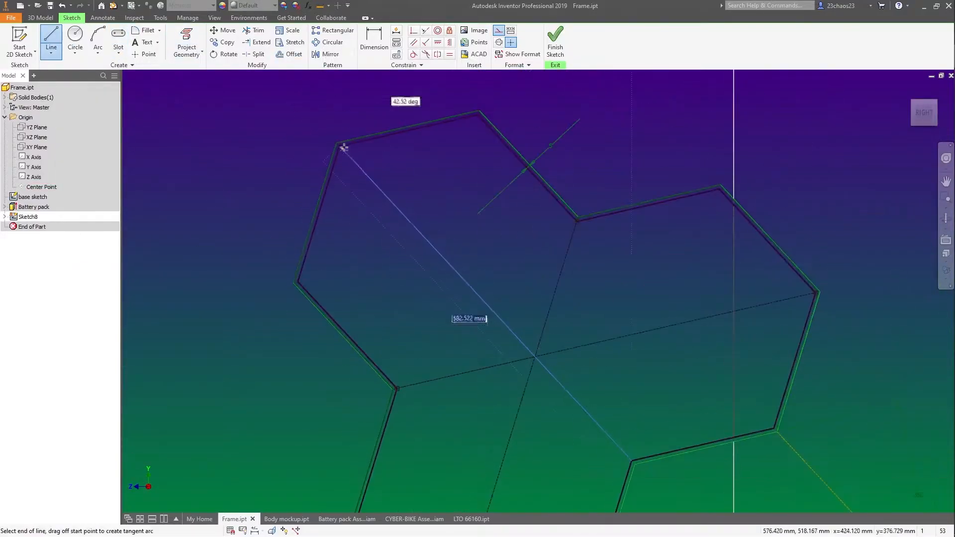
pyautogui.click(343, 145)
pyautogui.press('Escape')
pyautogui.moveTo(206, 215); pyautogui.dragTo(263, 205, button='middle')
pyautogui.scroll(5, 434, 386)
pyautogui.click(503, 356)
pyautogui.scroll(-5, 504, 356)
pyautogui.moveTo(691, 360); pyautogui.dragTo(640, 322, button='middle')
pyautogui.press('Escape')
# Draw a centre-based rectangle along the construction line between the left inner corner and the shared centre
pyautogui.click(499, 31)
pyautogui.click(118, 53)
pyautogui.click(81, 133)
pyautogui.click(533, 300)
pyautogui.scroll(5, 453, 309)
pyautogui.click(463, 375)
pyautogui.click(469, 399)
pyautogui.scroll(-5, 469, 399)
pyautogui.press('Escape')
# Constrain the rectangle's inner end coincident with the point where the construction lines cross
pyautogui.scroll(4, 611, 358)
pyautogui.scroll(-3, 562, 272)
pyautogui.click(429, 30)
pyautogui.scroll(4, 629, 226)
pyautogui.click(616, 243)
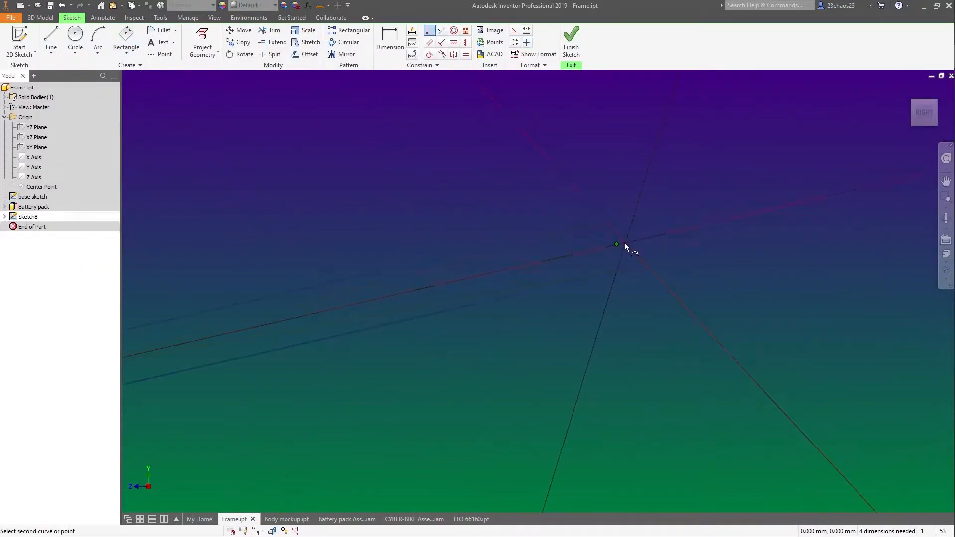
pyautogui.scroll(-4, 605, 273)
pyautogui.click(671, 226)
pyautogui.click(674, 234)
pyautogui.scroll(-4, 674, 234)
# Dimension the rectangle's width at its outer end
pyautogui.click(390, 39)
pyautogui.click(305, 320)
pyautogui.click(189, 342)
pyautogui.press('Return')
pyautogui.press('Escape')
pyautogui.click(390, 39)
pyautogui.click(305, 318)
pyautogui.click(219, 93)
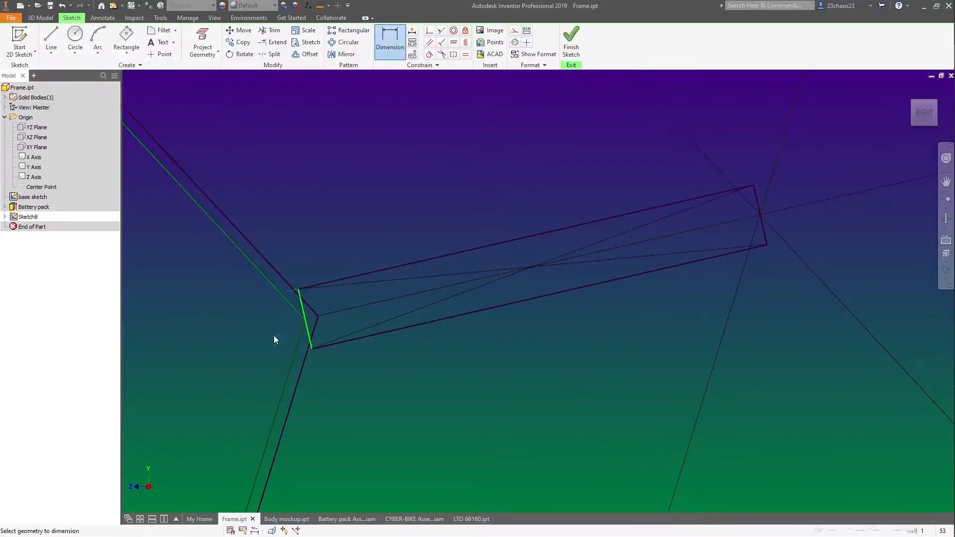
pyautogui.press('d')
# Create a circular pattern of the rectangle with 3 instances around the crossing point of the construction lines
pyautogui.keyDown('ctrl'); pyautogui.click(715, 213); pyautogui.keyUp('ctrl')
pyautogui.keyDown('ctrl'); pyautogui.click(761, 218); pyautogui.keyUp('ctrl')
pyautogui.click(345, 43)
pyautogui.click(188, 97)
pyautogui.click(626, 272)
pyautogui.scroll(-5, 505, 292)
pyautogui.write('3')
pyautogui.click(163, 133)
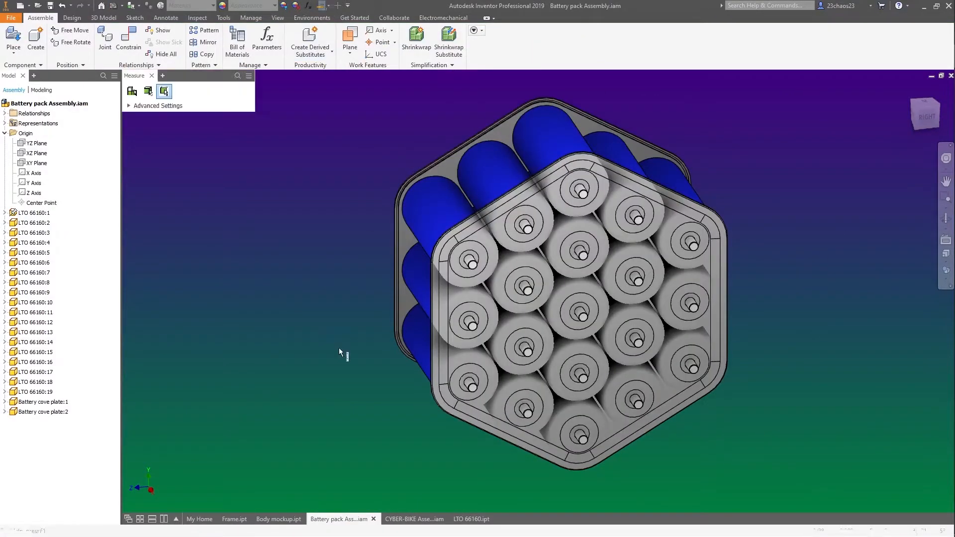
# Extrude the offset border and the three inner divider profiles symmetrically by 30 mm
pyautogui.scroll(10, 339, 348)
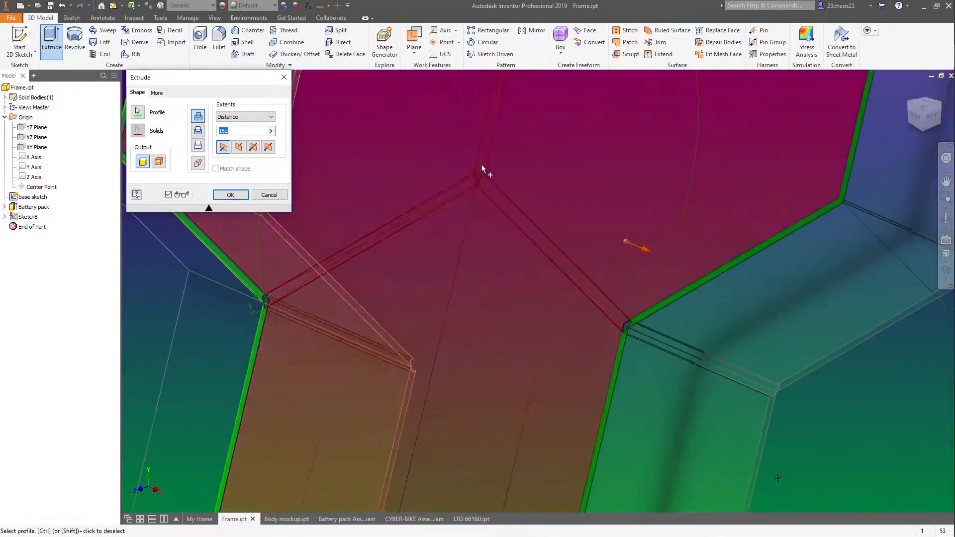
pyautogui.click(480, 171)
pyautogui.click(480, 171)
pyautogui.scroll(-5, 481, 171)
pyautogui.click(253, 147)
pyautogui.write('30')
pyautogui.click(230, 195)
pyautogui.keyDown('shift'); pyautogui.moveTo(438, 318); pyautogui.dragTo(378, 342, button='middle'); pyautogui.keyUp('shift')
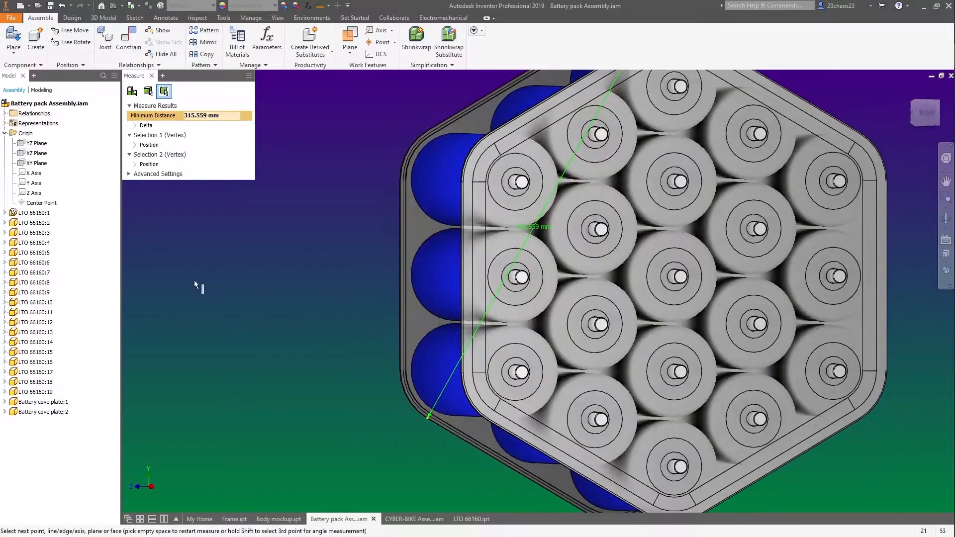
# Check the width across flats and the distance from the top hole to the centre in the cover plate's base sketch
pyautogui.press('Print')
pyautogui.moveTo(120, 68); pyautogui.dragTo(855, 484)
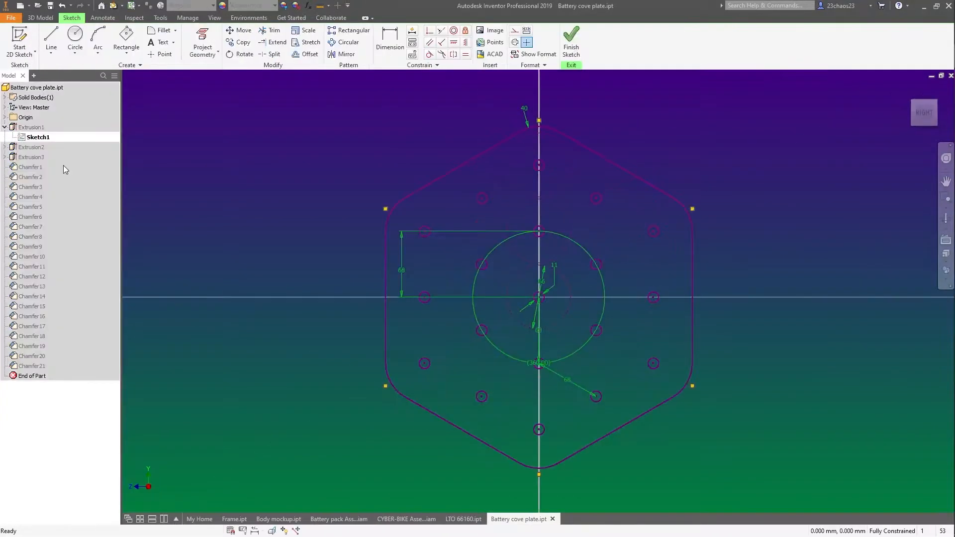
pyautogui.press('d')
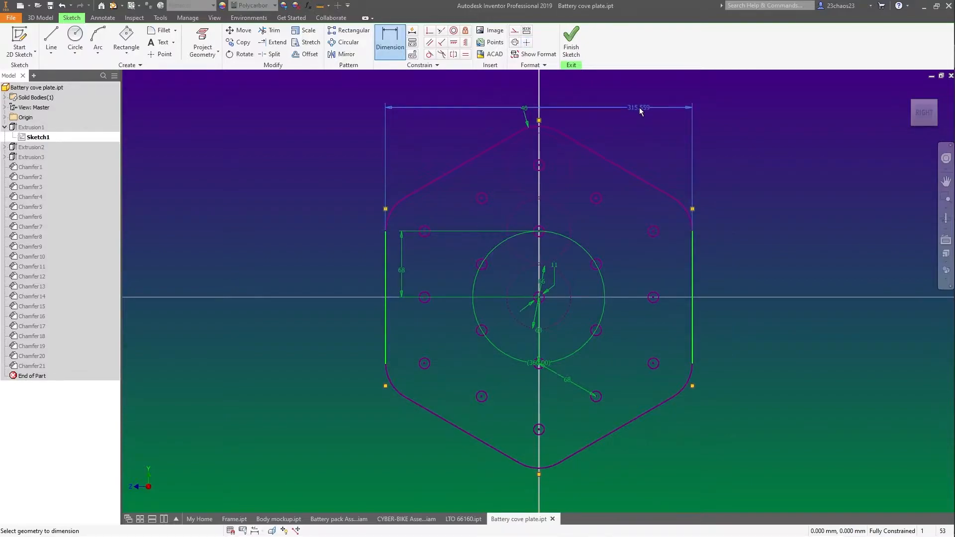
pyautogui.press('Escape')
pyautogui.click(538, 298)
pyautogui.press('Escape')
pyautogui.press('d')
pyautogui.click(539, 165)
pyautogui.click(539, 297)
pyautogui.press('Escape')
# Switch to Frame.ipt and set the base sketch hexagon's width across opposite sides to 315.559 mm
pyautogui.click(234, 519)
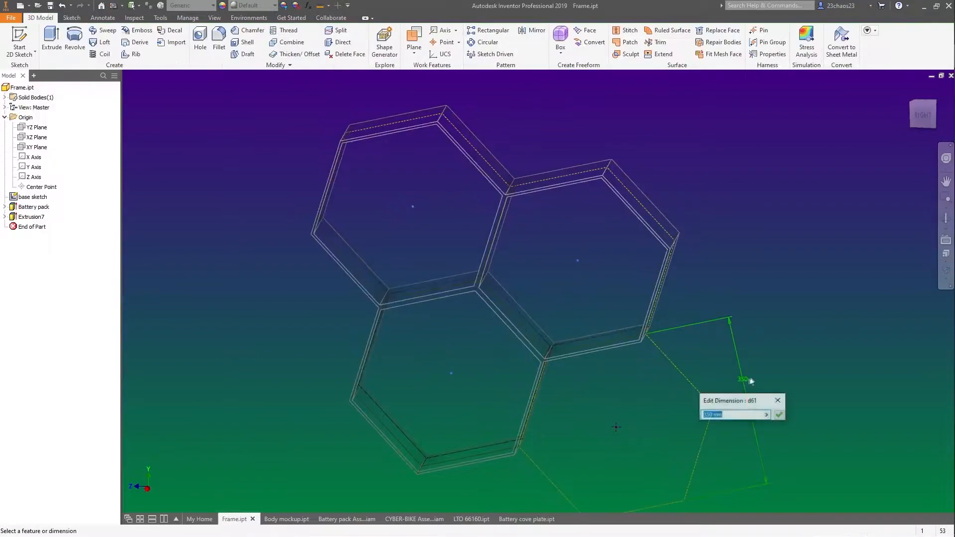
pyautogui.write('315.559')
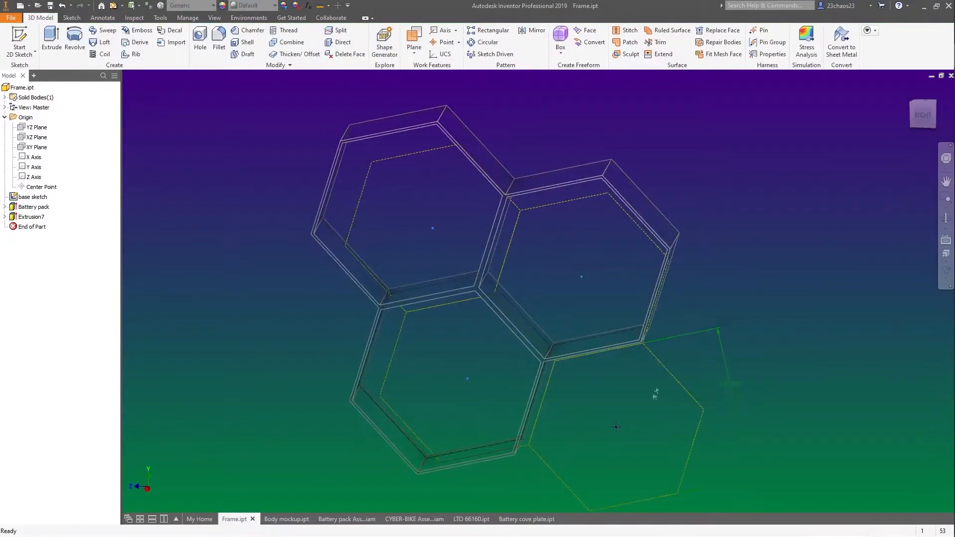
pyautogui.press('e')
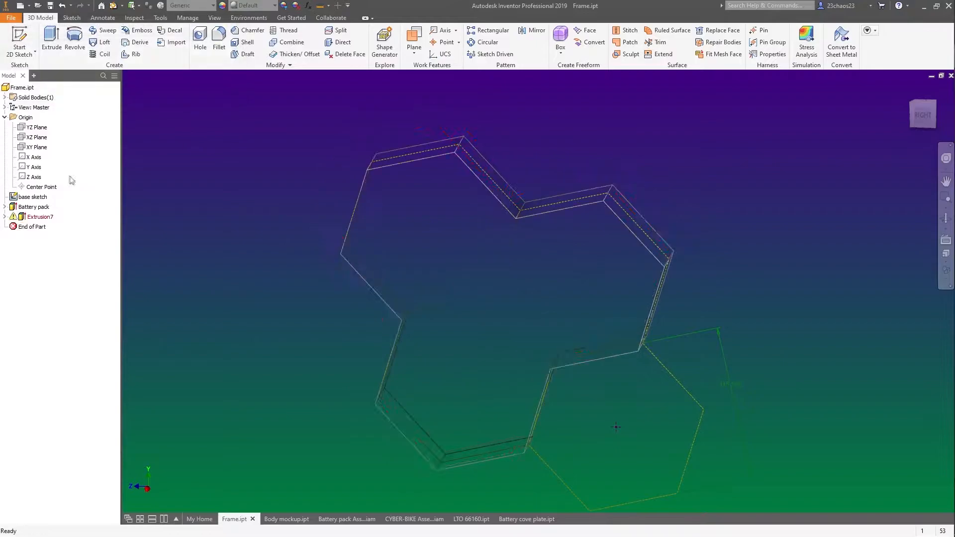
# Delete the broken offset outline in the frame extrusion's sketch and offset the hexagon outline again by 5 mm
pyautogui.click(416, 192)
pyautogui.click(230, 195)
pyautogui.rightClick(373, 177)
pyautogui.scroll(5, 373, 177)
pyautogui.press('Delete')
pyautogui.scroll(-10, 398, 212)
pyautogui.click(302, 57)
pyautogui.click(337, 199)
pyautogui.write('5')
pyautogui.press('Return')
# Adjust the offset geometry in the frame extrusion's sketch and dimension its spacing to 5 mm
pyautogui.scroll(5, 413, 286)
pyautogui.scroll(-6, 392, 348)
pyautogui.scroll(6, 358, 388)
pyautogui.moveTo(572, 317); pyautogui.dragTo(571, 302)
pyautogui.press('d')
pyautogui.click(503, 332)
pyautogui.write('5')
pyautogui.press('Return')
# Finish the sketch and redefine the frame extrusion with the repaired border and divider profiles
pyautogui.scroll(-8, 517, 374)
pyautogui.moveTo(516, 374); pyautogui.dragTo(524, 360, button='middle')
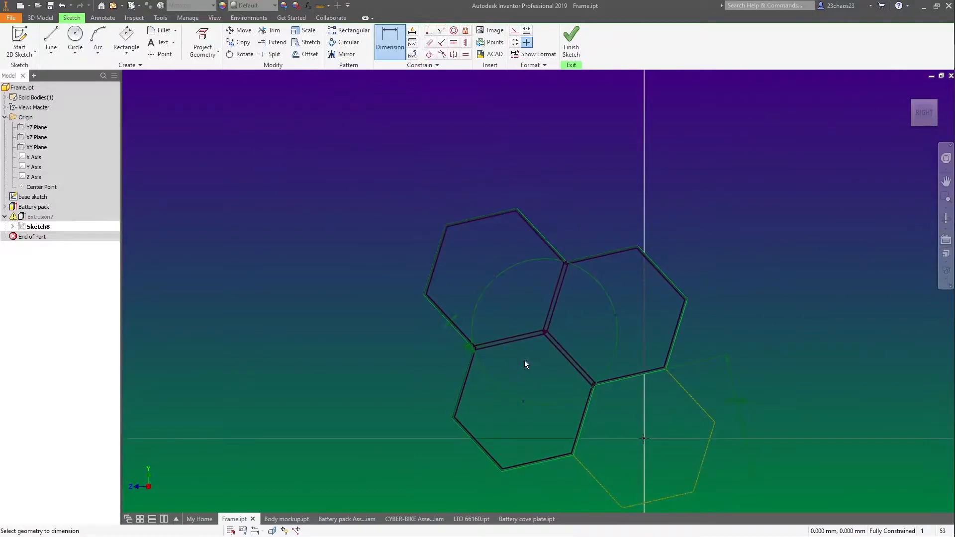
pyautogui.click(570, 43)
pyautogui.doubleClick(22, 219)
pyautogui.click(230, 194)
# Start a fillet with a 35 mm radius on the six inner corner edges of the upper front hexagon opening
pyautogui.click(219, 40)
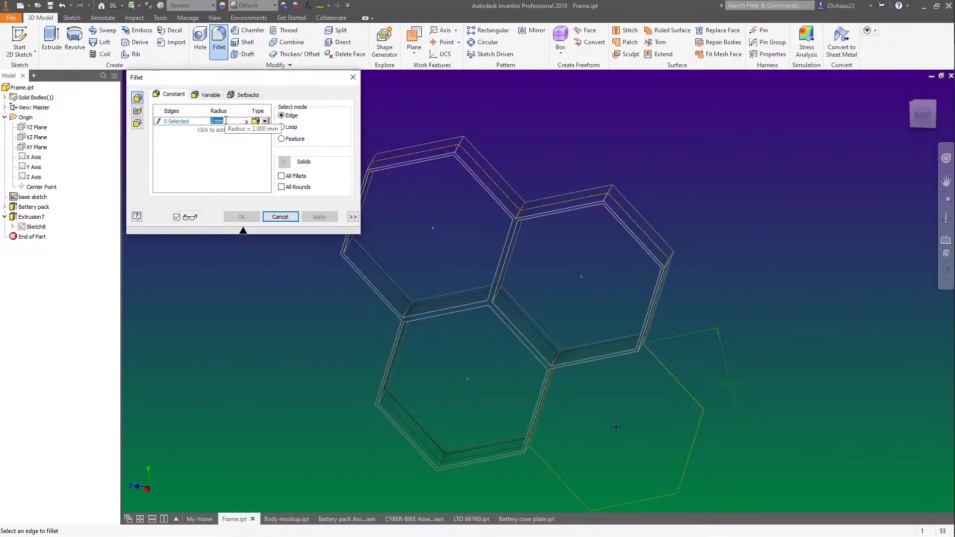
pyautogui.keyDown('shift'); pyautogui.moveTo(388, 397); pyautogui.dragTo(366, 375, button='middle'); pyautogui.keyUp('shift')
pyautogui.click(359, 256)
pyautogui.click(381, 174)
pyautogui.click(456, 150)
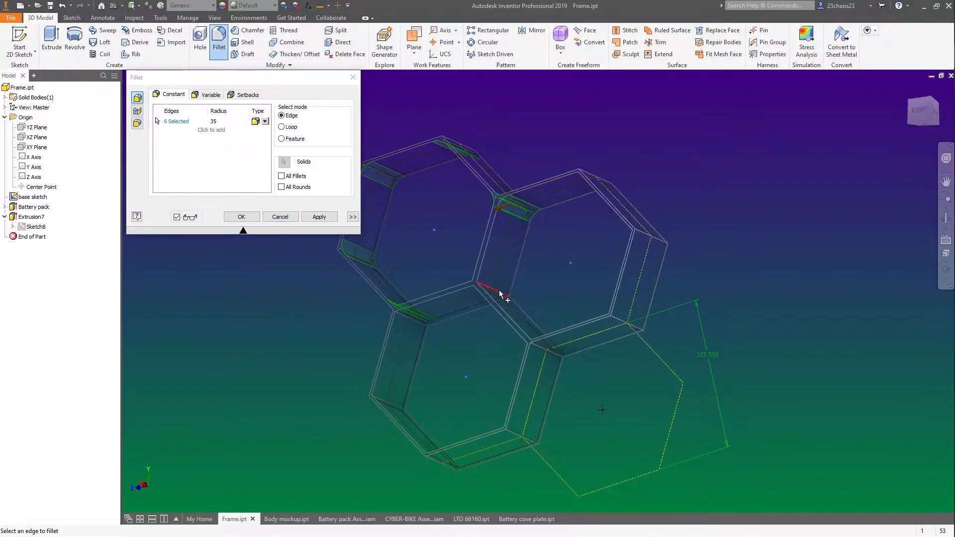
# Add the inner corner edges of the other two hexagon openings to the 35 mm fillet set
pyautogui.keyDown('shift'); pyautogui.moveTo(500, 293); pyautogui.dragTo(469, 297, button='middle'); pyautogui.keyUp('shift')
pyautogui.click(481, 283)
pyautogui.click(472, 281)
pyautogui.click(475, 288)
pyautogui.click(485, 418)
pyautogui.click(500, 330)
pyautogui.click(512, 329)
pyautogui.click(580, 294)
pyautogui.click(594, 209)
pyautogui.click(559, 155)
pyautogui.keyDown('shift'); pyautogui.moveTo(537, 353); pyautogui.dragTo(559, 348, button='middle'); pyautogui.keyUp('shift')
# Add a second fillet set of 42.5 mm radius on the frame's outer corner edges and complete the fillet
pyautogui.click(212, 130)
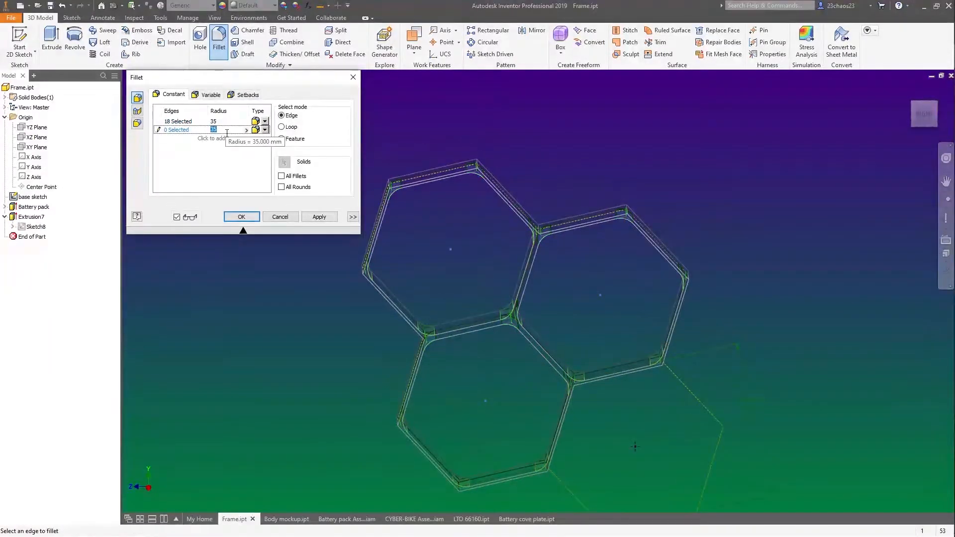
pyautogui.click(481, 165)
pyautogui.keyDown('shift'); pyautogui.moveTo(482, 165); pyautogui.dragTo(387, 268, button='middle'); pyautogui.keyUp('shift')
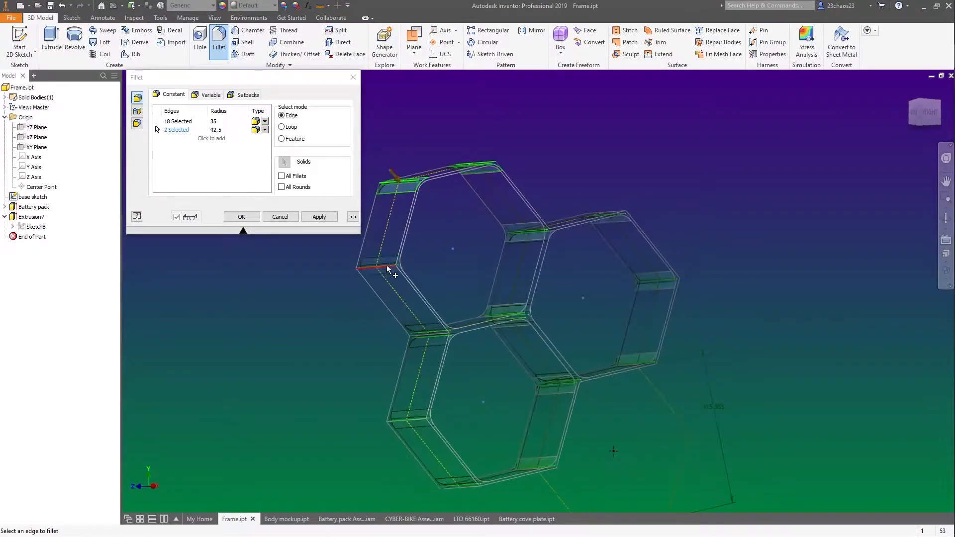
pyautogui.click(550, 468)
pyautogui.keyDown('shift'); pyautogui.moveTo(550, 468); pyautogui.dragTo(623, 248, button='middle'); pyautogui.keyUp('shift')
pyautogui.click(614, 198)
pyautogui.click(672, 271)
pyautogui.keyDown('shift'); pyautogui.moveTo(672, 271); pyautogui.dragTo(659, 357, button='middle'); pyautogui.keyUp('shift')
pyautogui.click(565, 384)
pyautogui.keyDown('shift'); pyautogui.moveTo(565, 385); pyautogui.dragTo(452, 378, button='middle'); pyautogui.keyUp('shift')
pyautogui.keyDown('shift'); pyautogui.moveTo(549, 241); pyautogui.dragTo(556, 295, button='middle'); pyautogui.keyUp('shift')
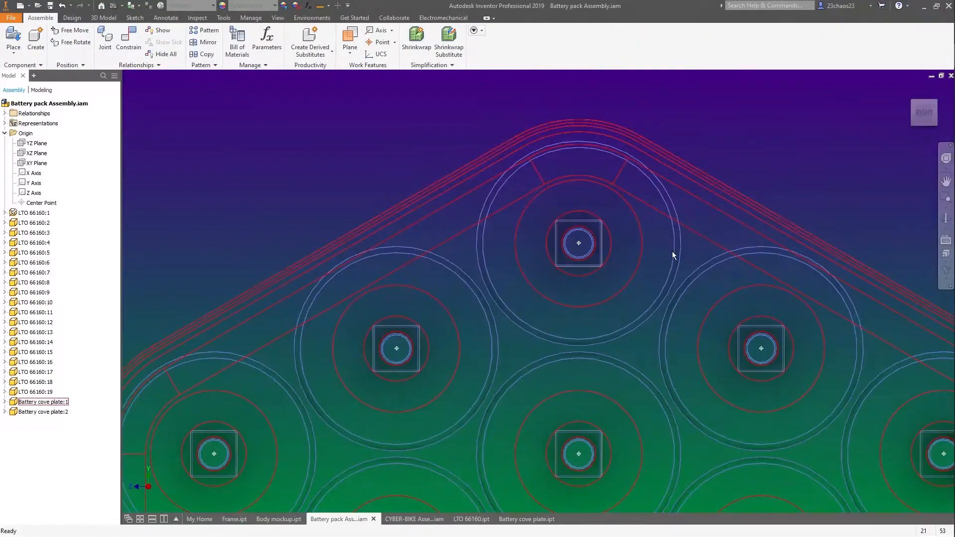
# Check the cover plate's corner in the battery pack assembly, and start a sketch on the frame's face in Frame.ipt
pyautogui.click(474, 105)
pyautogui.scroll(-5, 473, 104)
pyautogui.keyDown('shift'); pyautogui.moveTo(474, 104); pyautogui.dragTo(527, 135, button='middle'); pyautogui.keyUp('shift')
pyautogui.click(925, 114)
pyautogui.click(577, 124)
pyautogui.scroll(-7, 532, 200)
pyautogui.keyDown('shift'); pyautogui.moveTo(532, 200); pyautogui.dragTo(577, 229, button='middle'); pyautogui.keyUp('shift')
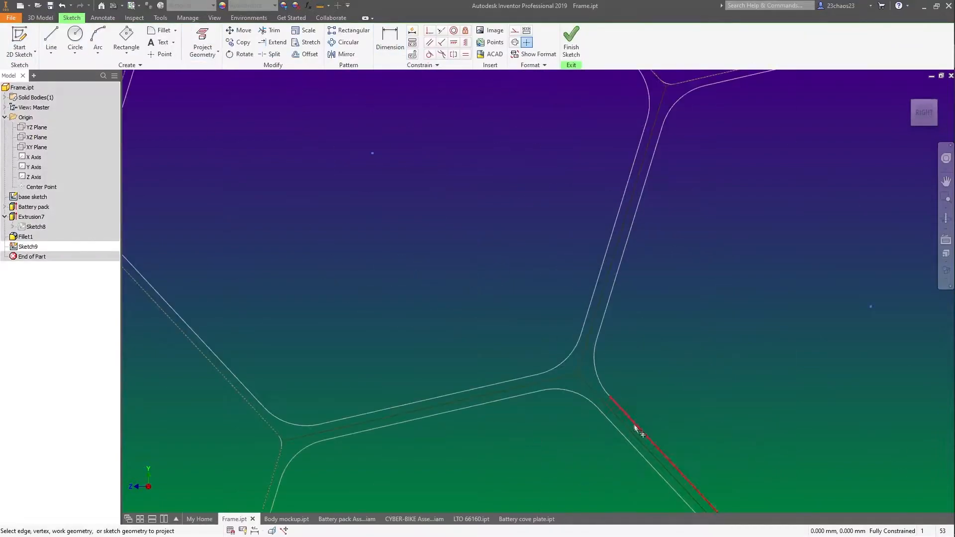
# Offset the projected edges of the three hexagon openings by 1 mm in the new sketch
pyautogui.click(564, 360)
pyautogui.write('1')
pyautogui.press('Return')
pyautogui.click(566, 360)
pyautogui.press('Return')
pyautogui.scroll(5, 579, 357)
pyautogui.click(625, 363)
pyautogui.press('Return')
# Extrude the narrow strips that follow the edges of the three hexagon openings
pyautogui.click(537, 475)
pyautogui.click(537, 486)
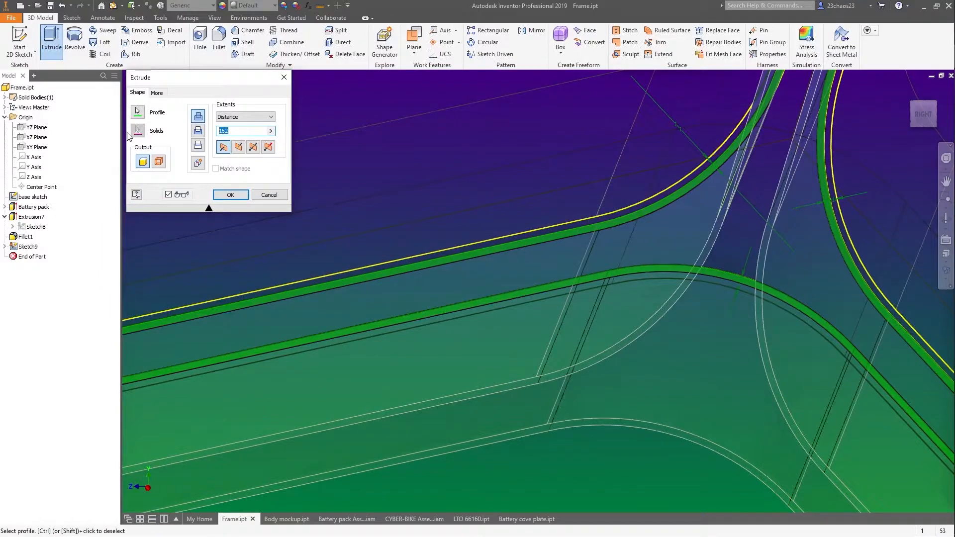
pyautogui.click(230, 195)
pyautogui.scroll(-8, 483, 370)
pyautogui.moveTo(486, 375)
pyautogui.keyDown('shift'); pyautogui.mouseDown(button='middle')
pyautogui.moveTo(478, 395)
pyautogui.moveTo(505, 413)
pyautogui.moveTo(558, 395)
pyautogui.moveTo(505, 397)
pyautogui.moveTo(498, 408)
pyautogui.moveTo(556, 416)
pyautogui.moveTo(528, 392)
pyautogui.moveTo(551, 385)
pyautogui.moveTo(542, 399)
pyautogui.mouseUp(button='middle'); pyautogui.keyUp('shift')
pyautogui.scroll(5, 545, 392)
pyautogui.scroll(-4, 528, 393)
# Display the frame shaded with edges and assign it a 6000-series aluminum from the Autodesk Material Library
pyautogui.click(946, 272)
pyautogui.click(863, 309)
pyautogui.click(185, 7)
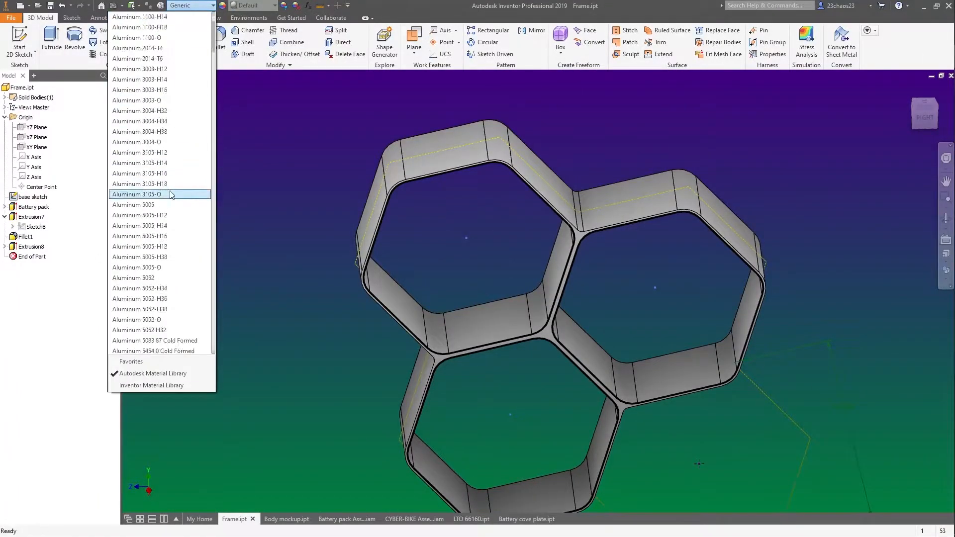
pyautogui.click(165, 237)
pyautogui.keyDown('shift'); pyautogui.moveTo(222, 234); pyautogui.dragTo(236, 243, button='middle'); pyautogui.keyUp('shift')
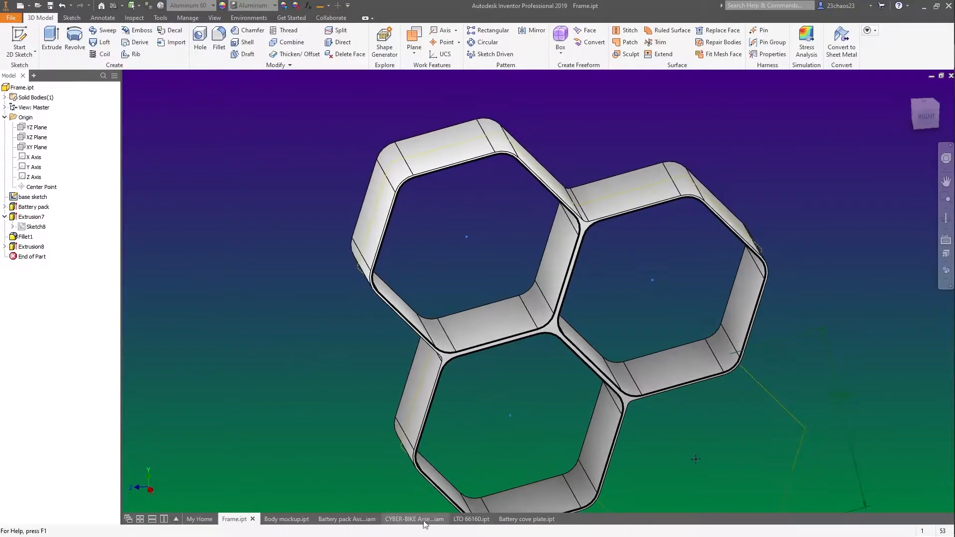
# Switch to the CYBER-BIKE assembly and move a battery pack next to the frame's lower hexagon opening
pyautogui.moveTo(425, 518); pyautogui.dragTo(204, 520)
pyautogui.click(270, 520)
pyautogui.click(216, 519)
pyautogui.moveTo(572, 328); pyautogui.dragTo(427, 324)
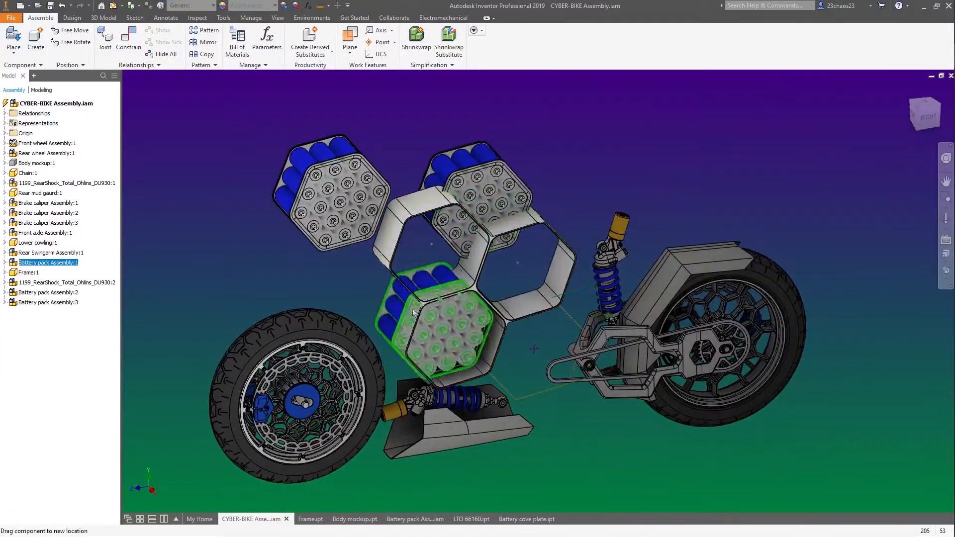
pyautogui.scroll(5, 288, 313)
# Constrain the three battery packs into the frame's three hexagon openings
pyautogui.click(127, 42)
pyautogui.keyDown('shift'); pyautogui.moveTo(520, 193); pyautogui.dragTo(547, 258, button='middle'); pyautogui.keyUp('shift')
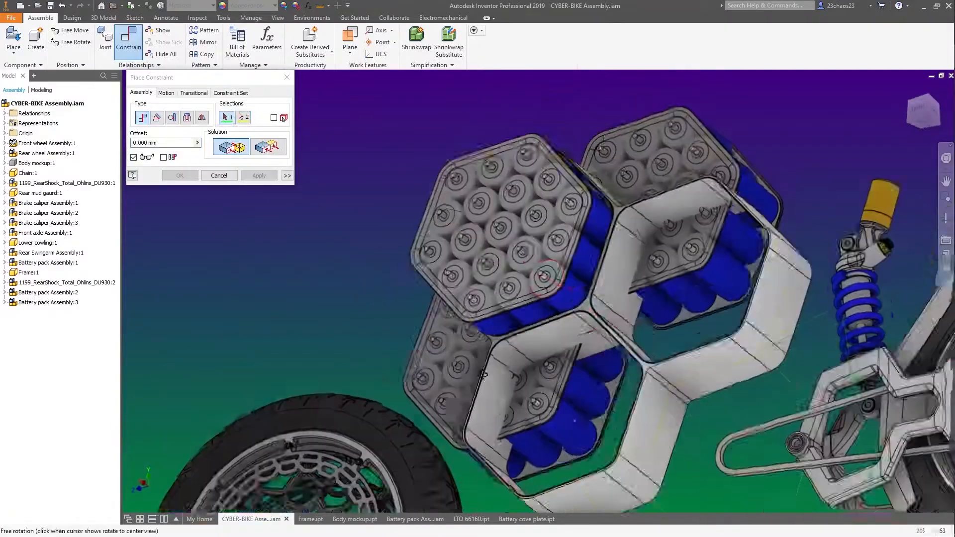
pyautogui.scroll(6, 572, 358)
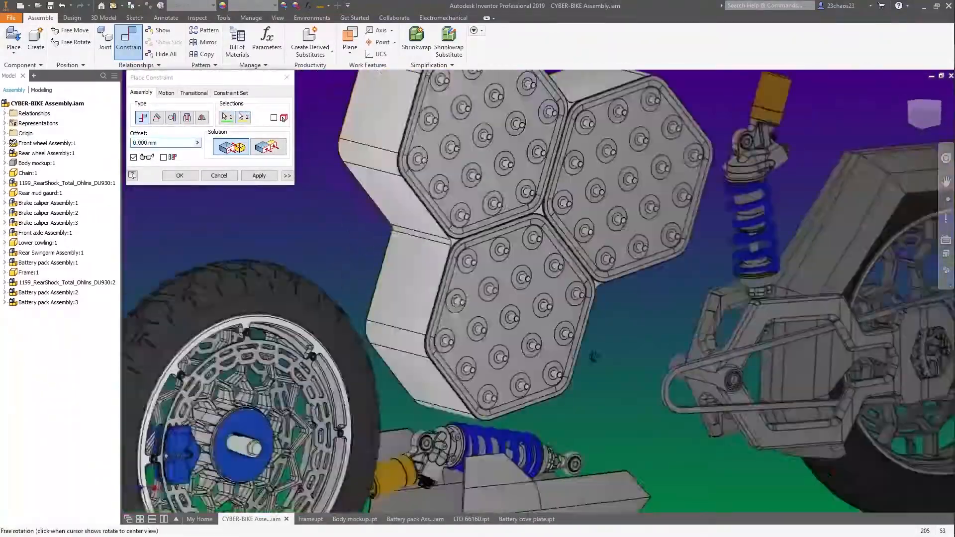
pyautogui.keyDown('shift'); pyautogui.moveTo(593, 356); pyautogui.dragTo(362, 308, button='middle'); pyautogui.keyUp('shift')
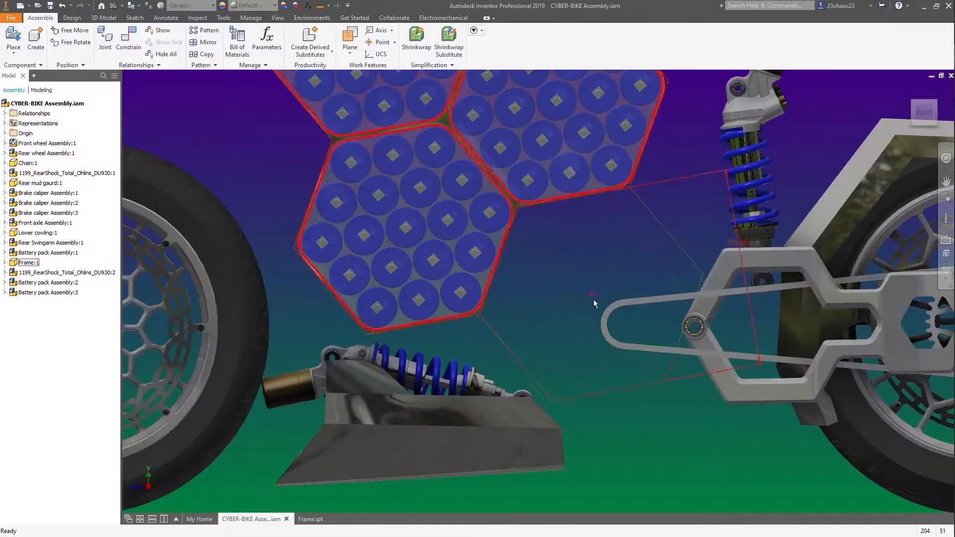
# Edit the lower cowling's freeform, shifting its side edge inward and raising the bottom edges by about 30 mm
pyautogui.click(504, 341)
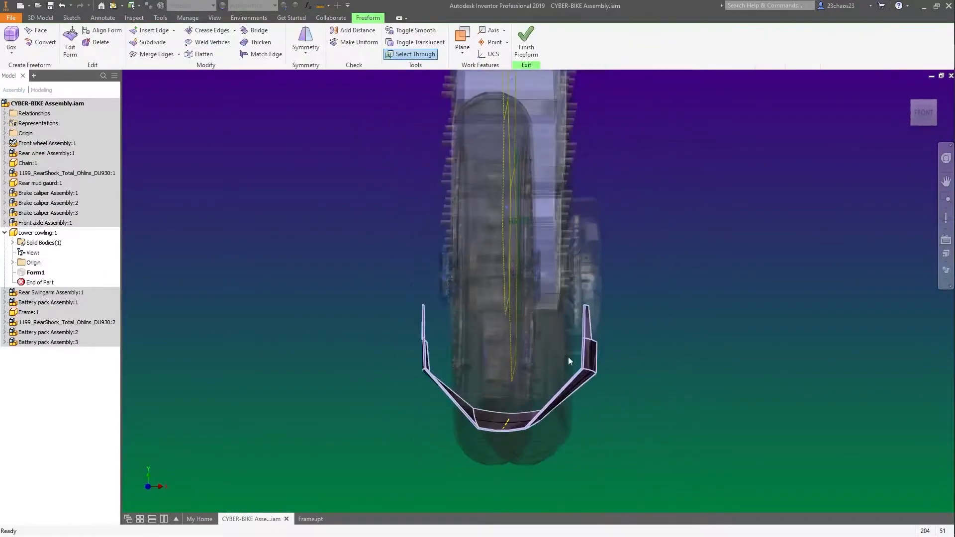
pyautogui.click(588, 371)
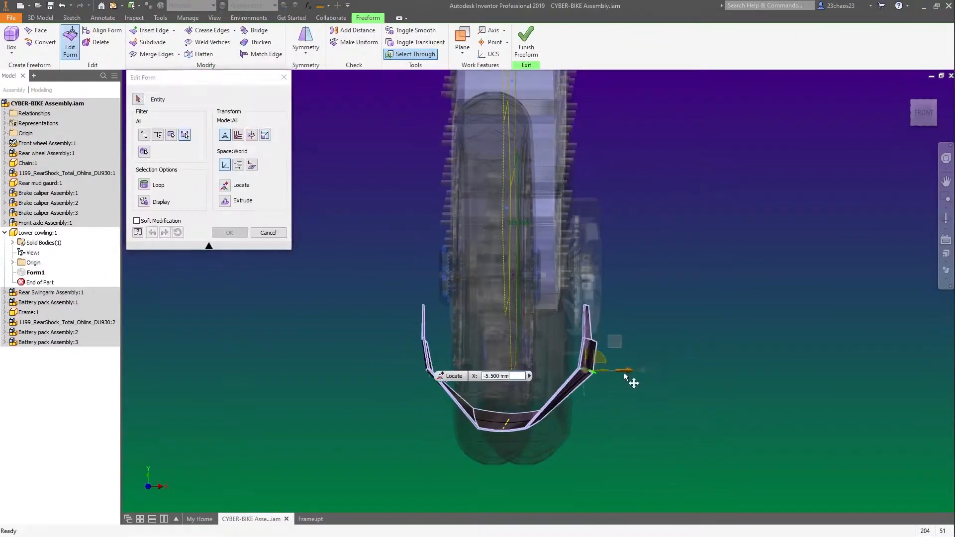
pyautogui.keyDown('shift'); pyautogui.moveTo(590, 428); pyautogui.dragTo(557, 428, button='middle'); pyautogui.keyUp('shift')
pyautogui.click(530, 419)
pyautogui.click(563, 411)
pyautogui.moveTo(566, 365); pyautogui.dragTo(567, 352)
pyautogui.keyDown('shift'); pyautogui.moveTo(567, 365); pyautogui.dragTo(343, 383, button='middle'); pyautogui.keyUp('shift')
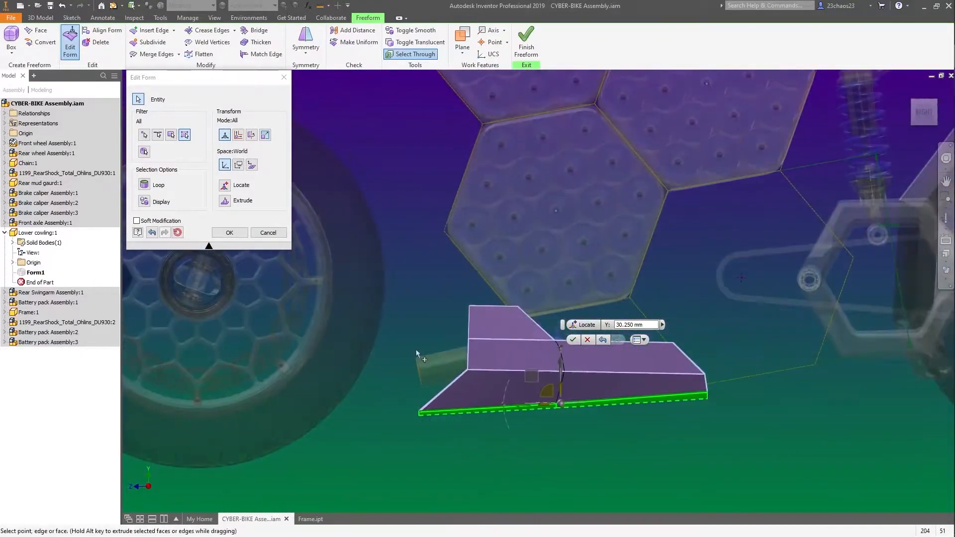
# Move the lower cowling's top edge and upper side edges upward in the freeform edit
pyautogui.click(494, 306)
pyautogui.moveTo(466, 254); pyautogui.dragTo(467, 211)
pyautogui.keyDown('shift'); pyautogui.moveTo(433, 398); pyautogui.dragTo(471, 455, button='middle'); pyautogui.keyUp('shift')
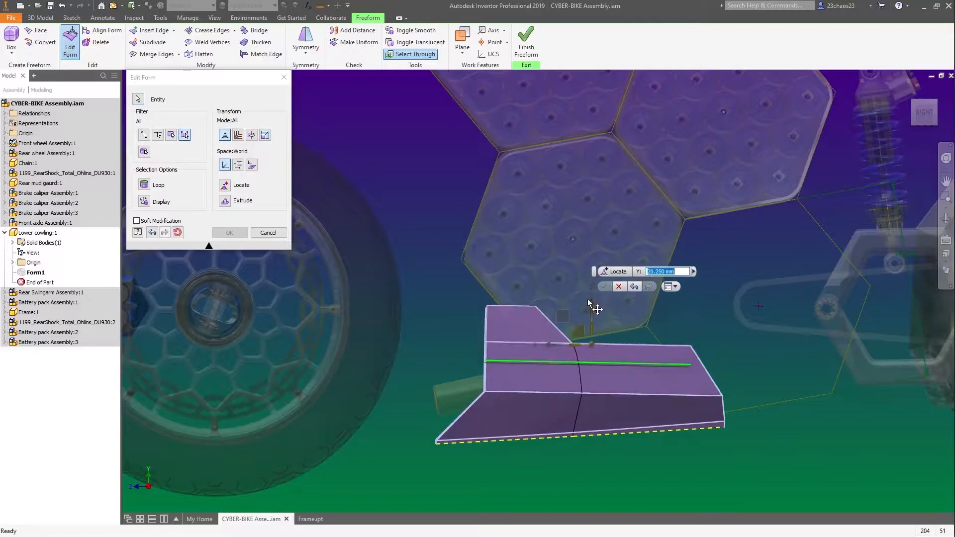
pyautogui.moveTo(588, 308); pyautogui.dragTo(588, 293)
pyautogui.moveTo(589, 294); pyautogui.dragTo(647, 272, button='middle')
# Select groups of points on the cowling's sides and shift them along the bike's length to reshape the profile
pyautogui.moveTo(462, 249); pyautogui.dragTo(658, 494)
pyautogui.moveTo(511, 353); pyautogui.dragTo(487, 353)
pyautogui.moveTo(552, 249); pyautogui.dragTo(657, 442)
pyautogui.moveTo(562, 352); pyautogui.dragTo(577, 352)
pyautogui.moveTo(474, 337); pyautogui.dragTo(537, 383)
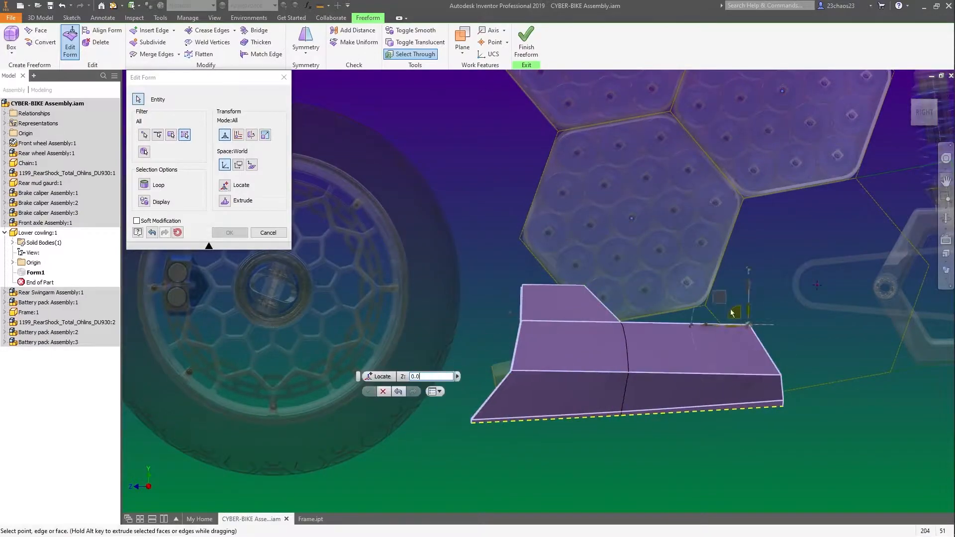
pyautogui.moveTo(738, 451)
pyautogui.keyDown('shift'); pyautogui.mouseDown(button='middle')
pyautogui.moveTo(738, 464)
pyautogui.moveTo(726, 463)
pyautogui.mouseUp(button='middle'); pyautogui.keyUp('shift')
# Select the cowling's upper front corner points, reposition them and accept the form edit
pyautogui.moveTo(509, 264); pyautogui.dragTo(576, 305)
pyautogui.keyDown('shift'); pyautogui.moveTo(552, 438); pyautogui.dragTo(716, 427, button='middle'); pyautogui.keyUp('shift')
pyautogui.keyDown('shift'); pyautogui.moveTo(724, 344); pyautogui.dragTo(687, 397, button='middle'); pyautogui.keyUp('shift')
pyautogui.moveTo(686, 385); pyautogui.dragTo(699, 386)
pyautogui.keyDown('shift'); pyautogui.moveTo(699, 386); pyautogui.dragTo(687, 465, button='middle'); pyautogui.keyUp('shift')
pyautogui.press('Return')
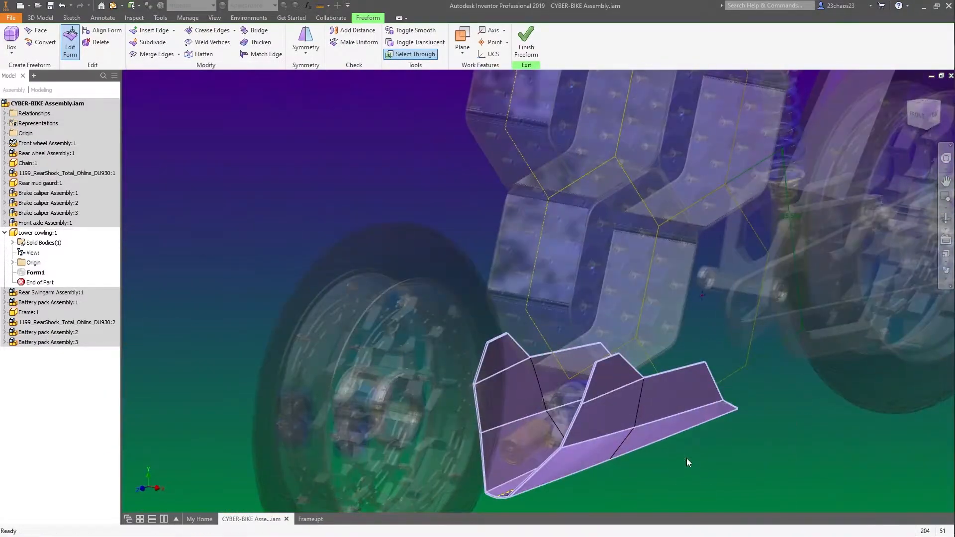
# Finish the lower cowling's freeform and return to the full bike assembly
pyautogui.click(526, 42)
pyautogui.keyDown('shift'); pyautogui.moveTo(807, 430); pyautogui.dragTo(775, 398, button='middle'); pyautogui.keyUp('shift')
pyautogui.scroll(3, 775, 398)
pyautogui.click(876, 40)
pyautogui.keyDown('shift'); pyautogui.moveTo(805, 358); pyautogui.dragTo(681, 456, button='middle'); pyautogui.keyUp('shift')
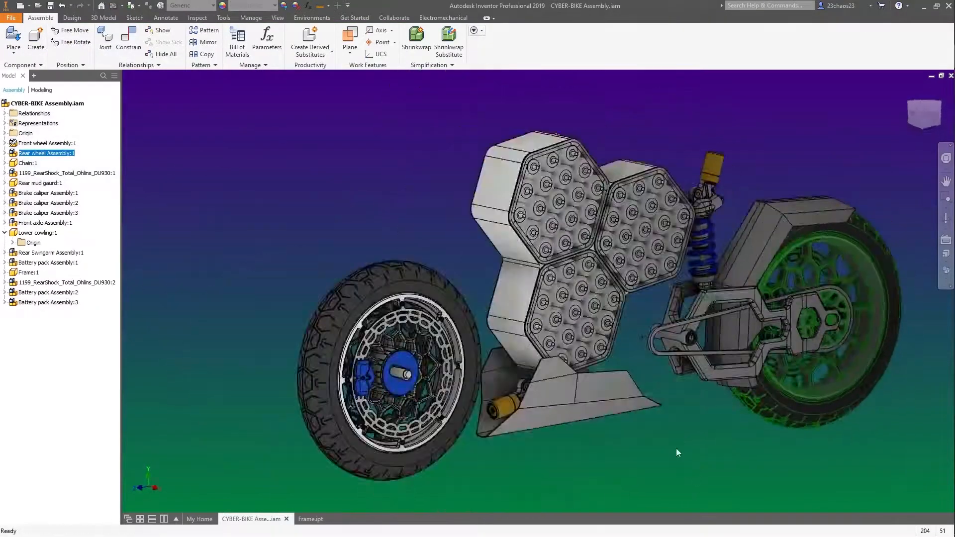
# Shift the rear shock above the swingarm slightly toward the battery packs in the side view
pyautogui.click(924, 115)
pyautogui.scroll(2, 651, 213)
pyautogui.moveTo(279, 288); pyautogui.dragTo(647, 214, button='middle')
pyautogui.moveTo(591, 203); pyautogui.dragTo(586, 203)
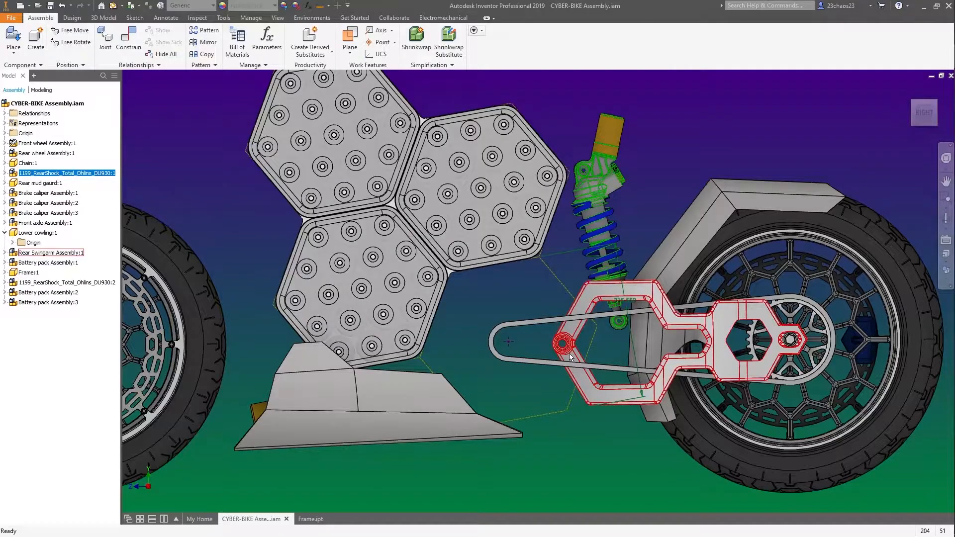
pyautogui.keyDown('shift'); pyautogui.moveTo(569, 353); pyautogui.dragTo(537, 435, button='middle'); pyautogui.keyUp('shift')
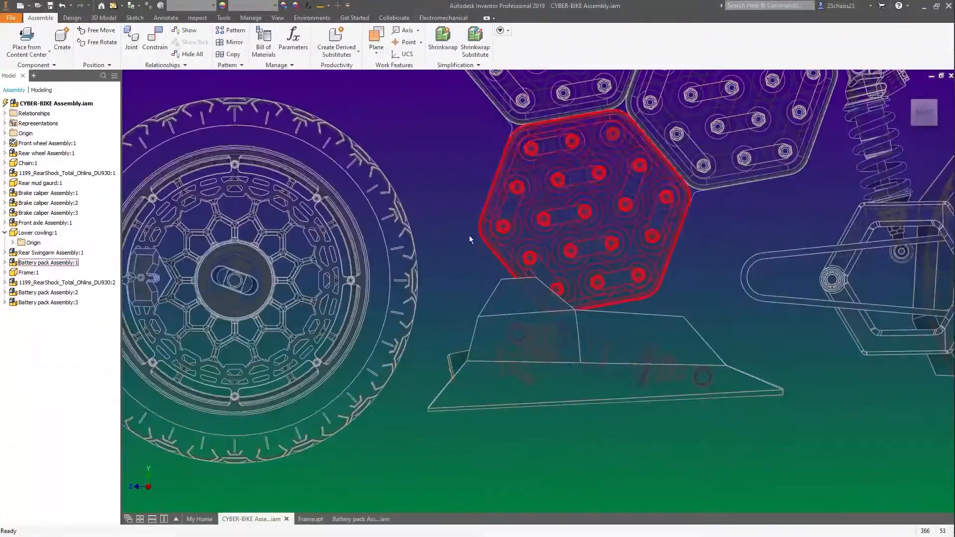
# Create an in-place component named Side cover L from the Standard.ipt template
pyautogui.press('n')
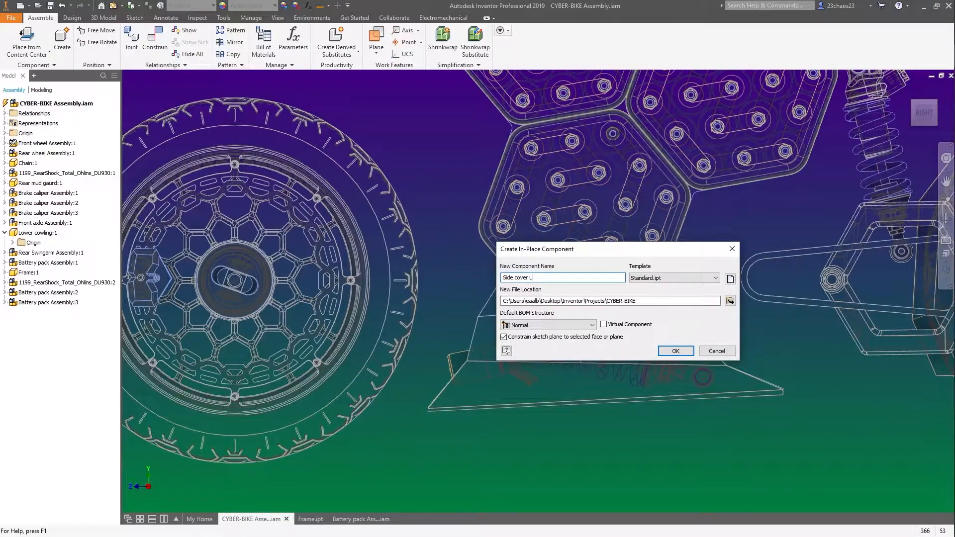
pyautogui.click(676, 352)
pyautogui.scroll(-5, 640, 440)
pyautogui.click(682, 193)
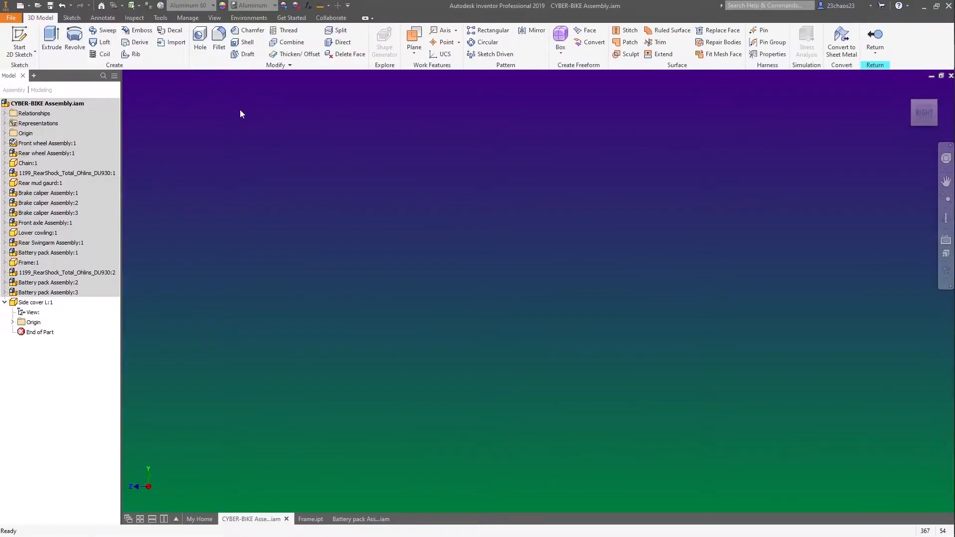
# Sketch a hexagon with a corner at the origin and pattern it circularly into three hexagons over 360 degrees
pyautogui.click(712, 179)
pyautogui.click(124, 40)
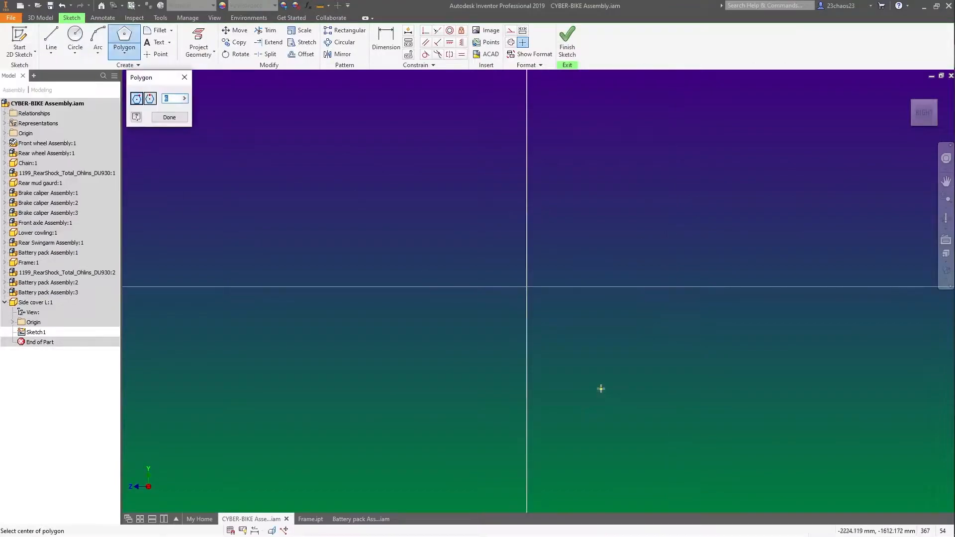
pyautogui.click(572, 271)
pyautogui.click(526, 287)
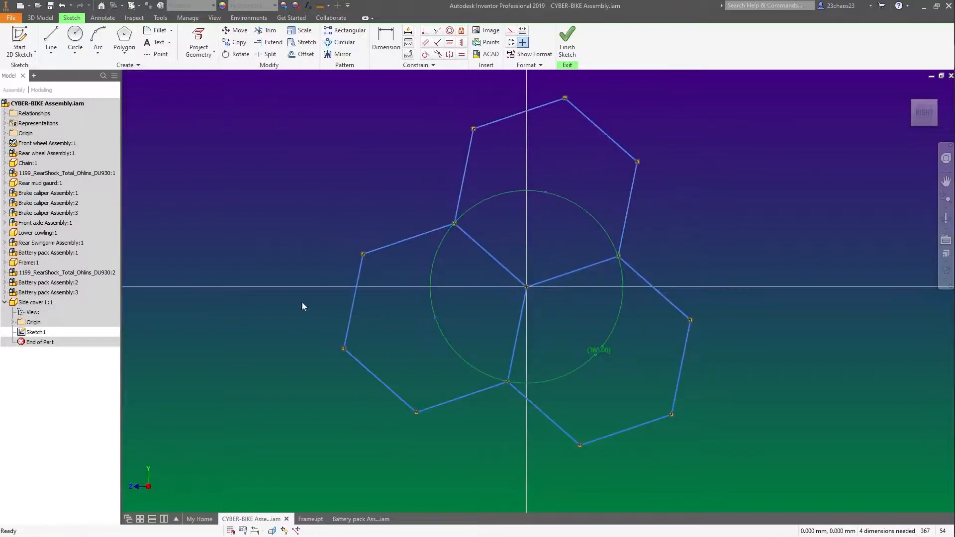
# Finish the sketch and extrude the three hexagons into a solid side cover
pyautogui.click(567, 41)
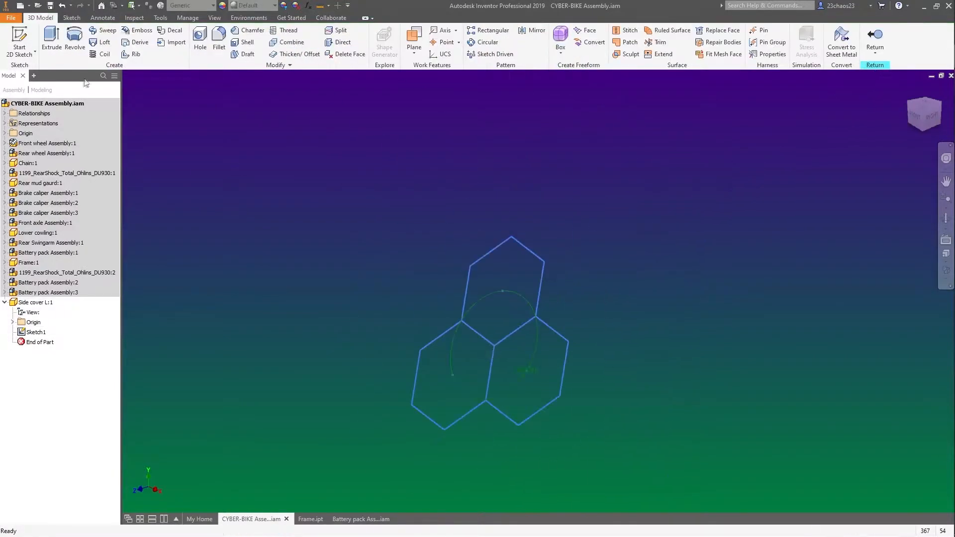
pyautogui.click(52, 40)
pyautogui.press('Return')
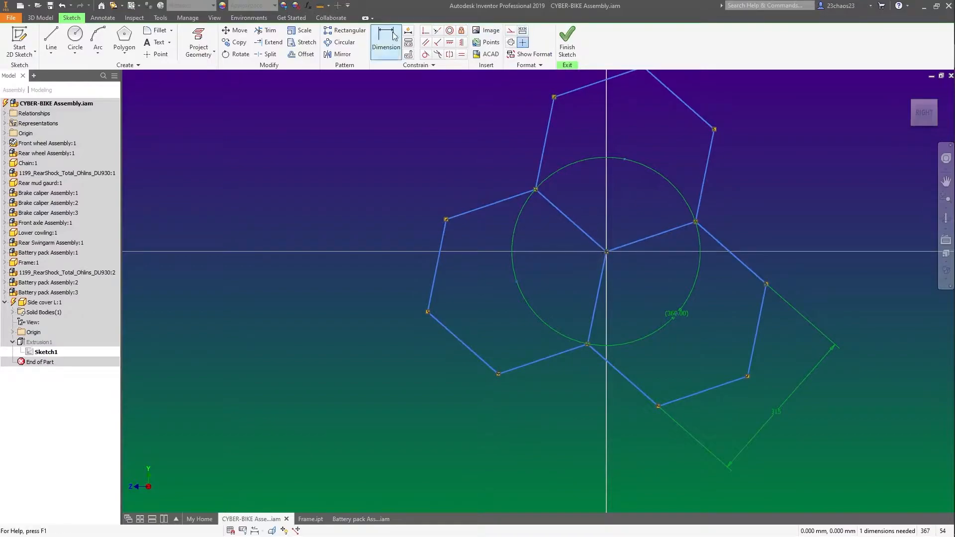
# Constrain the hexagons' shared edge to be vertical in the side cover's sketch and finish the sketch
pyautogui.click(461, 42)
pyautogui.click(592, 313)
pyautogui.click(567, 41)
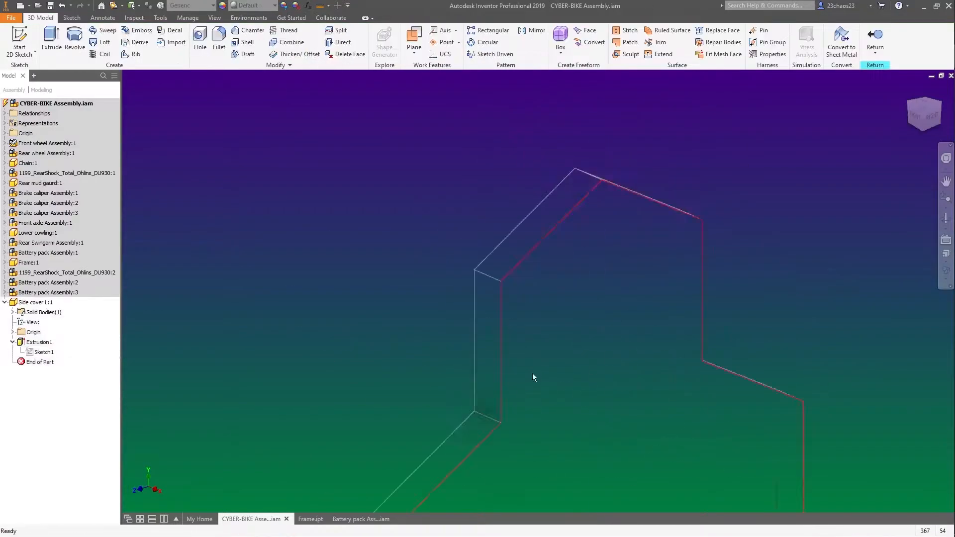
# Chamfer the side cover's outer face edges one by one with distances of 100 mm and 20 mm
pyautogui.click(247, 30)
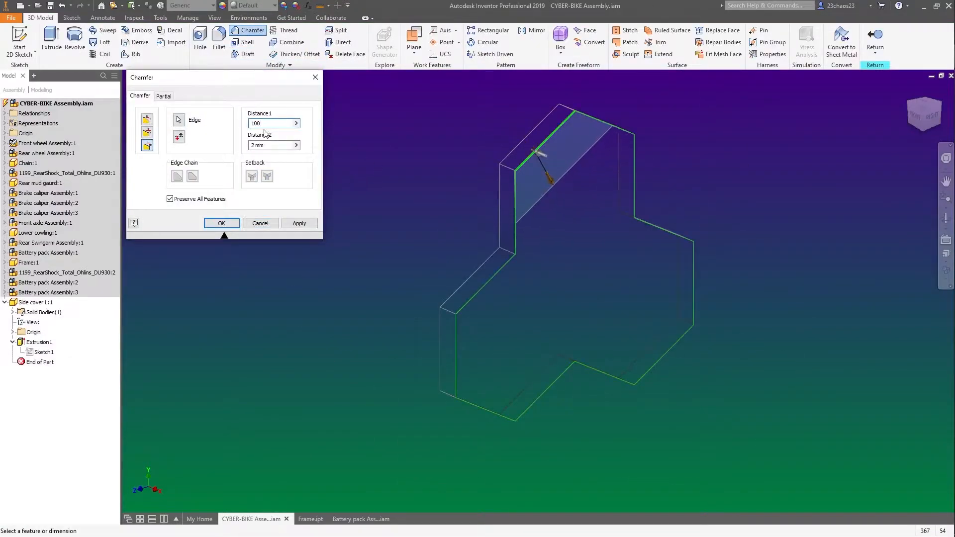
pyautogui.click(307, 223)
pyautogui.click(480, 290)
pyautogui.click(305, 223)
pyautogui.click(456, 382)
pyautogui.click(305, 224)
pyautogui.click(502, 416)
pyautogui.click(305, 224)
pyautogui.click(559, 377)
pyautogui.click(299, 223)
pyautogui.click(634, 199)
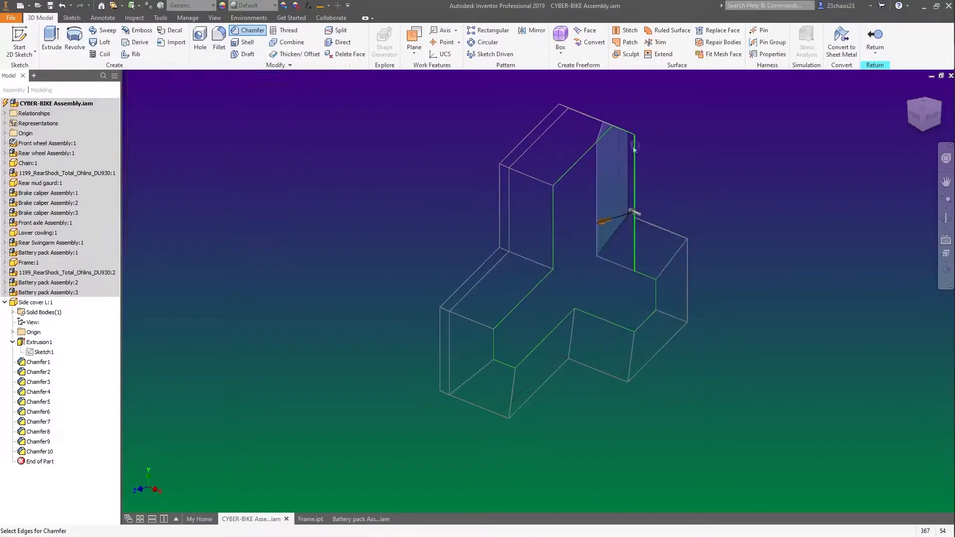
pyautogui.click(300, 223)
pyautogui.click(260, 223)
# Convert the side cover to a sheet metal part and chamfer the remaining outer face edge at 100 and 20 mm
pyautogui.click(841, 42)
pyautogui.click(81, 18)
pyautogui.click(248, 30)
pyautogui.click(612, 149)
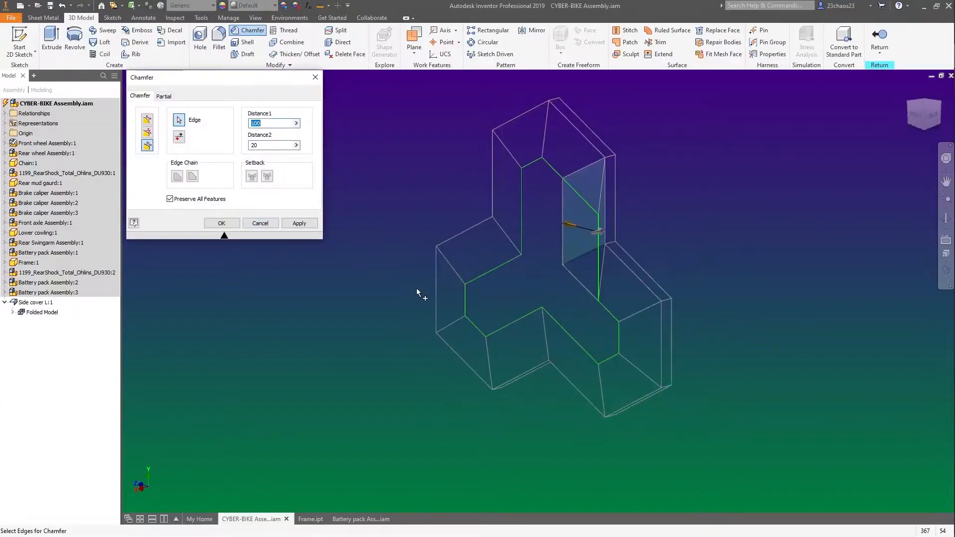
pyautogui.keyDown('shift'); pyautogui.moveTo(416, 288); pyautogui.dragTo(539, 313, button='middle'); pyautogui.keyUp('shift')
# Shell the side cover with a wall thickness of 3 mm
pyautogui.click(247, 43)
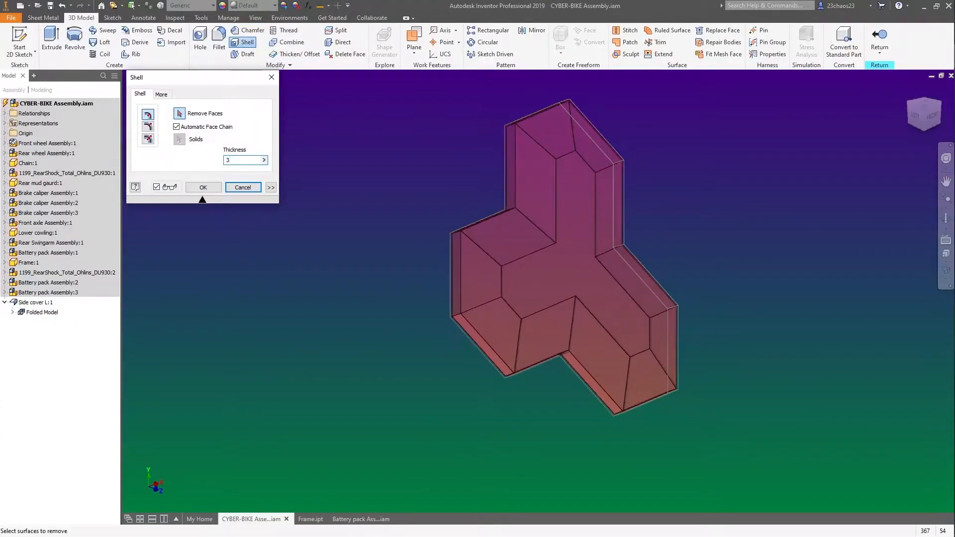
pyautogui.keyDown('shift'); pyautogui.moveTo(313, 355); pyautogui.dragTo(273, 324, button='middle'); pyautogui.keyUp('shift')
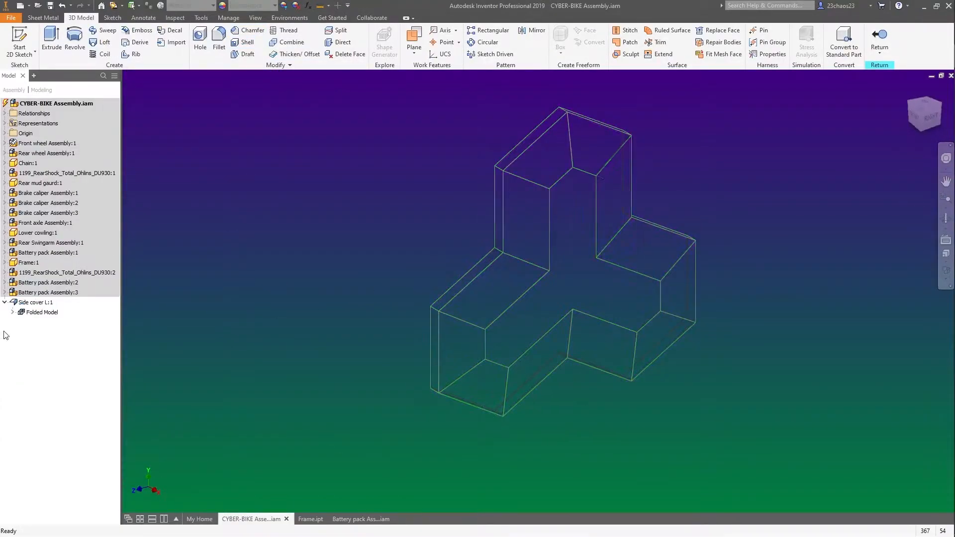
# Chamfer two more of the side cover's outer face edges with distances of 100 mm and 20 mm
pyautogui.click(253, 30)
pyautogui.click(591, 122)
pyautogui.click(221, 222)
pyautogui.click(253, 31)
pyautogui.click(638, 204)
pyautogui.click(222, 222)
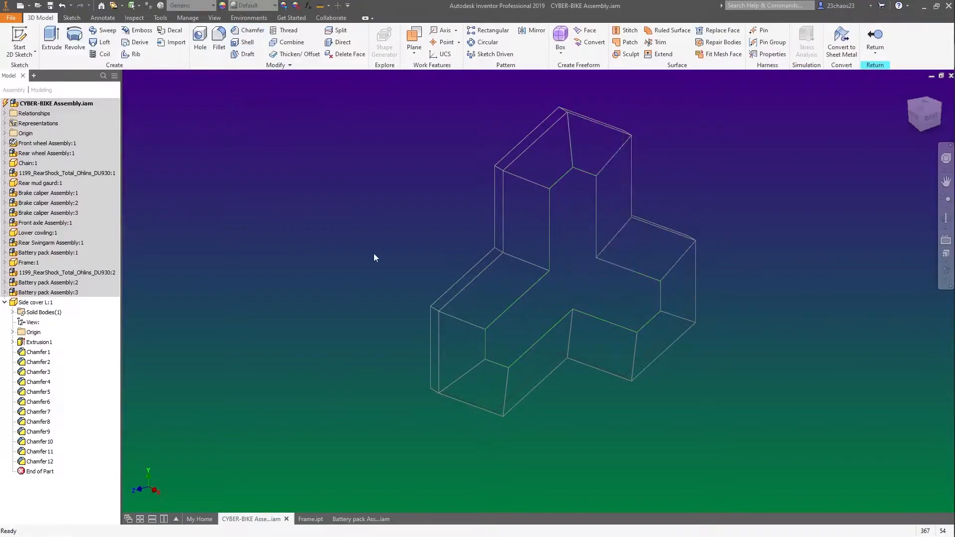
# Fillet the edges at the side cover's outer corners with a 39 mm radius
pyautogui.click(219, 36)
pyautogui.click(564, 113)
pyautogui.click(498, 169)
pyautogui.click(628, 132)
pyautogui.keyDown('shift'); pyautogui.moveTo(696, 248); pyautogui.dragTo(659, 254, button='middle'); pyautogui.keyUp('shift')
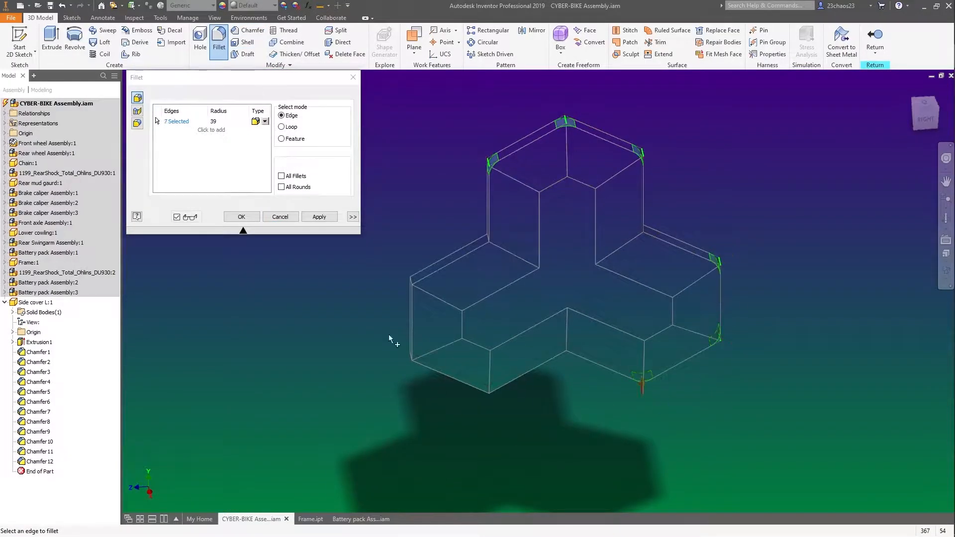
pyautogui.click(241, 217)
# Shell the side cover, removing its flat back face
pyautogui.keyDown('shift'); pyautogui.moveTo(397, 318); pyautogui.dragTo(259, 328, button='middle'); pyautogui.keyUp('shift')
pyautogui.click(247, 42)
pyautogui.click(565, 298)
pyautogui.click(202, 187)
pyautogui.keyDown('shift'); pyautogui.moveTo(596, 398); pyautogui.dragTo(541, 412, button='middle'); pyautogui.keyUp('shift')
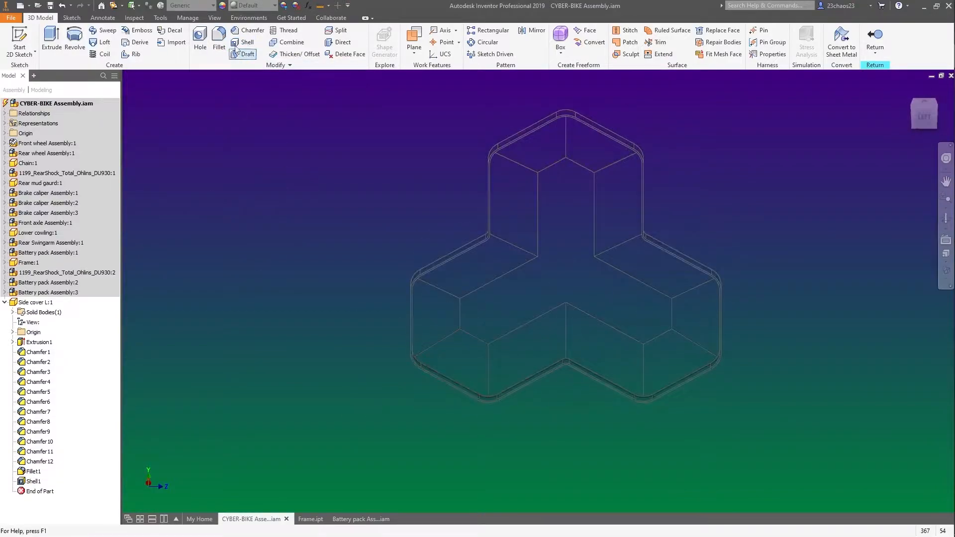
# Check the side cover's parameters and the settings of its base extrusion
pyautogui.click(308, 5)
pyautogui.click(696, 77)
pyautogui.doubleClick(39, 342)
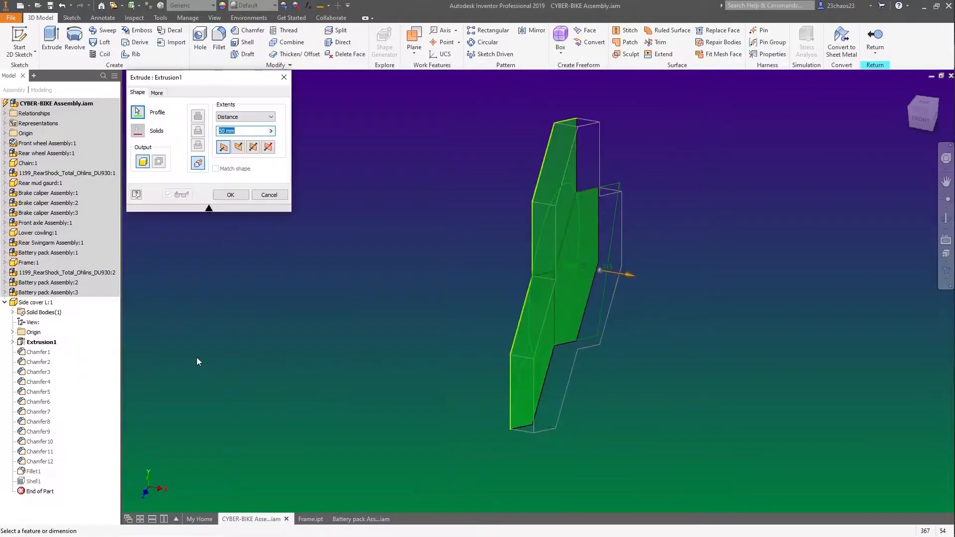
pyautogui.click(264, 194)
# Sketch a circle at the origin in the middle of the side cover and extrude it into a centre post
pyautogui.click(19, 42)
pyautogui.scroll(5, 621, 275)
pyautogui.click(623, 276)
pyautogui.click(75, 39)
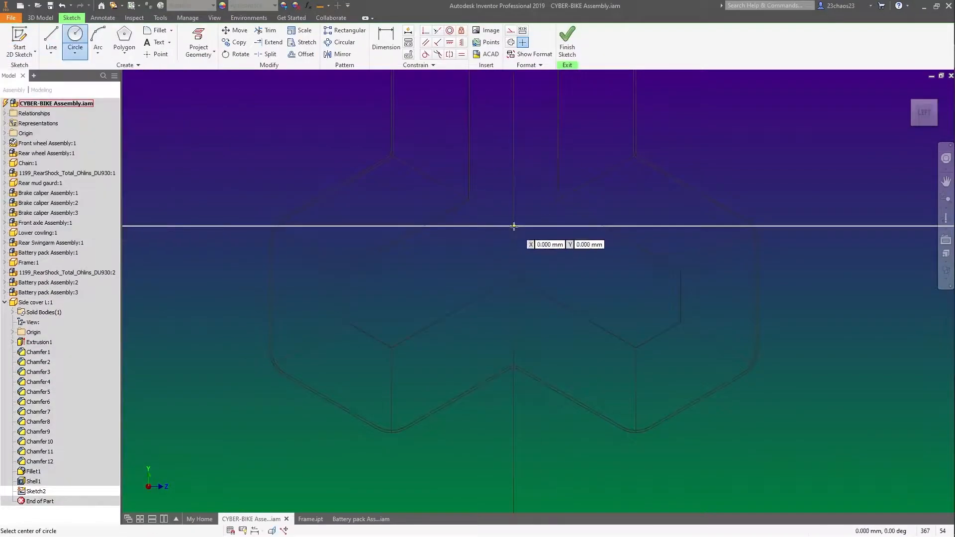
pyautogui.click(567, 42)
pyautogui.click(51, 40)
pyautogui.click(272, 118)
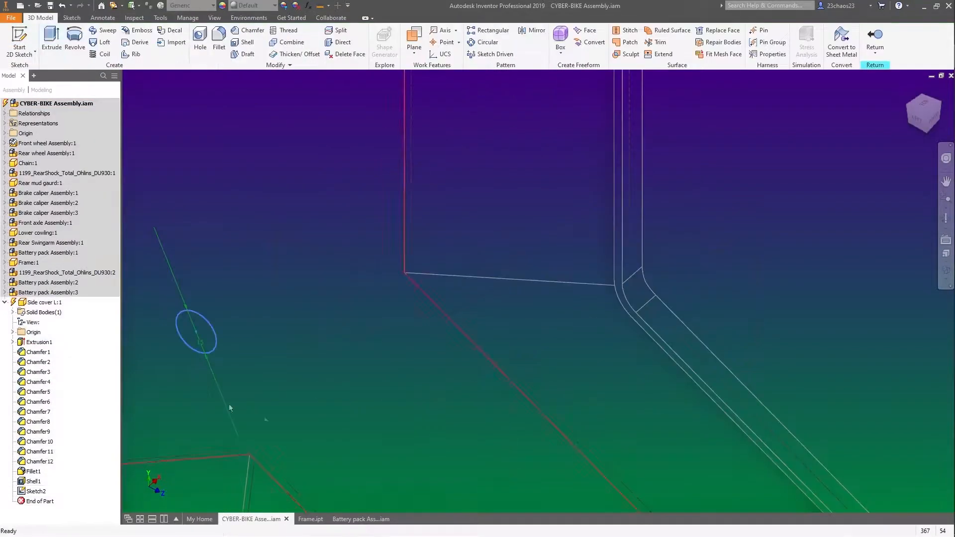
pyautogui.click(239, 135)
pyautogui.click(230, 193)
# Cut a simple 7 mm hole with through-all termination concentric with the side cover's centre post
pyautogui.click(200, 42)
pyautogui.scroll(-3, 333, 357)
pyautogui.moveTo(333, 358); pyautogui.dragTo(491, 341, button='middle')
pyautogui.click(180, 149)
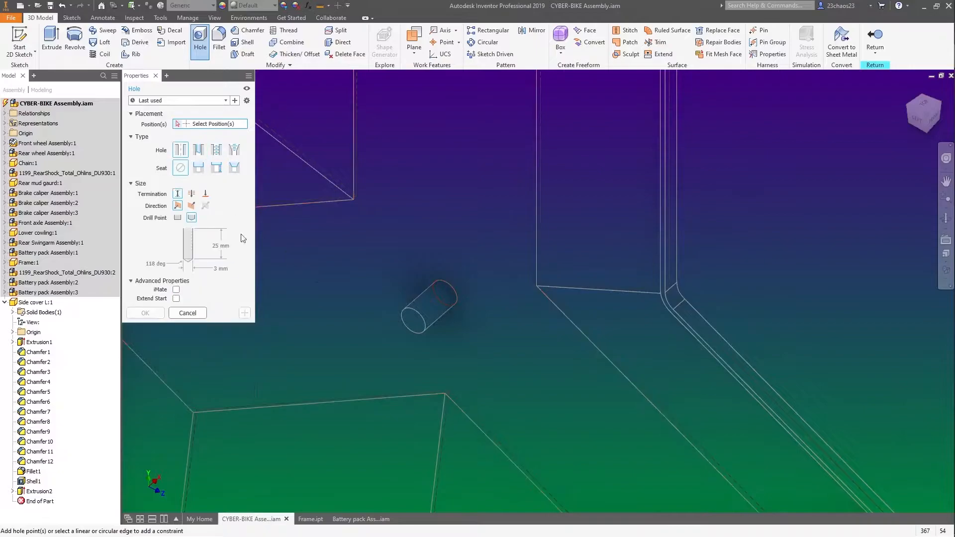
pyautogui.click(413, 321)
pyautogui.scroll(-3, 428, 323)
pyautogui.moveTo(429, 323)
pyautogui.keyDown('shift'); pyautogui.mouseDown(button='middle')
pyautogui.moveTo(433, 379)
pyautogui.moveTo(430, 326)
pyautogui.mouseUp(button='middle'); pyautogui.keyUp('shift')
pyautogui.click(191, 194)
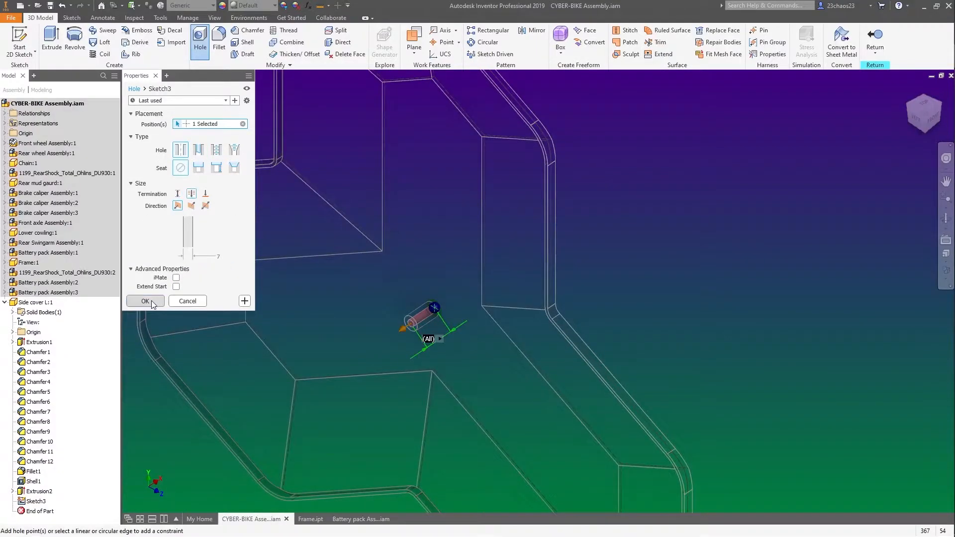
pyautogui.click(151, 301)
# Open the centre post's circle sketch for editing and finish it
pyautogui.click(12, 491)
pyautogui.doubleClick(45, 501)
pyautogui.click(567, 43)
# Chamfer the edge of the post's hole on the cover's outer face with an equal distance and switch to the Frame part
pyautogui.keyDown('shift'); pyautogui.moveTo(479, 343); pyautogui.dragTo(478, 340, button='middle'); pyautogui.keyUp('shift')
pyautogui.click(248, 31)
pyautogui.click(414, 321)
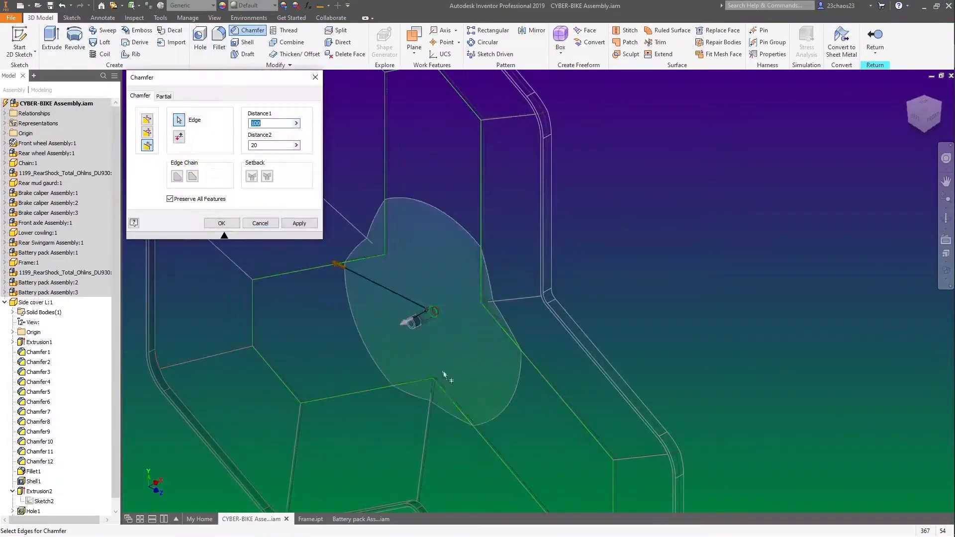
pyautogui.click(146, 120)
pyautogui.keyDown('shift'); pyautogui.moveTo(434, 365); pyautogui.dragTo(227, 334, button='middle'); pyautogui.keyUp('shift')
pyautogui.keyDown('shift'); pyautogui.moveTo(428, 323); pyautogui.dragTo(447, 331, button='middle'); pyautogui.keyUp('shift')
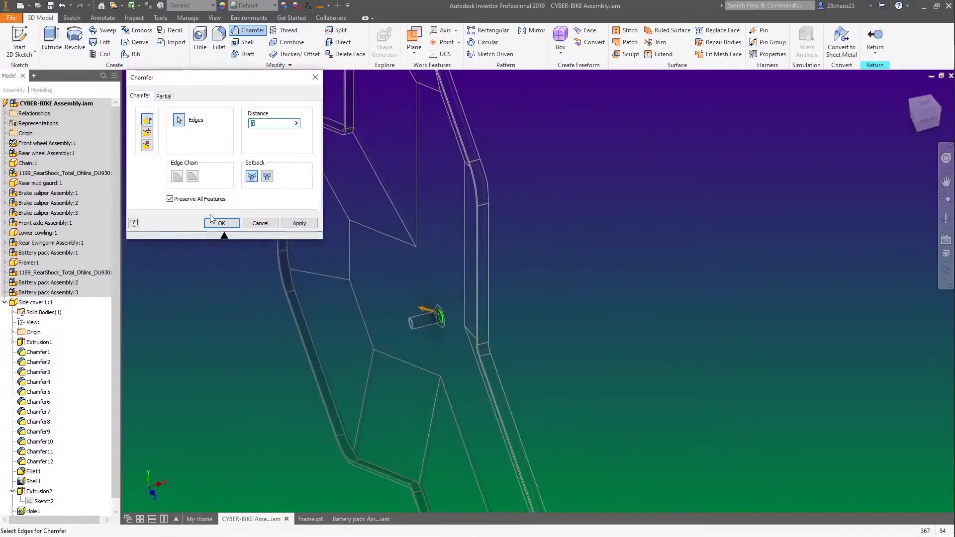
pyautogui.click(222, 223)
pyautogui.scroll(-4, 348, 308)
pyautogui.click(310, 519)
# Try placing an M6x1 tapped hole freehand on the frame's central junction
pyautogui.click(200, 39)
pyautogui.scroll(5, 548, 312)
pyautogui.scroll(-3, 549, 312)
pyautogui.click(464, 294)
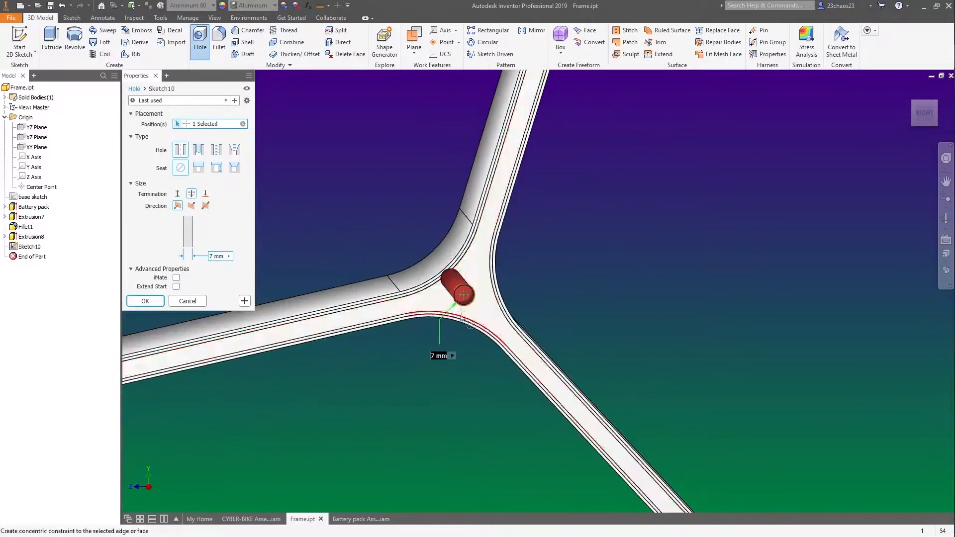
pyautogui.click(216, 149)
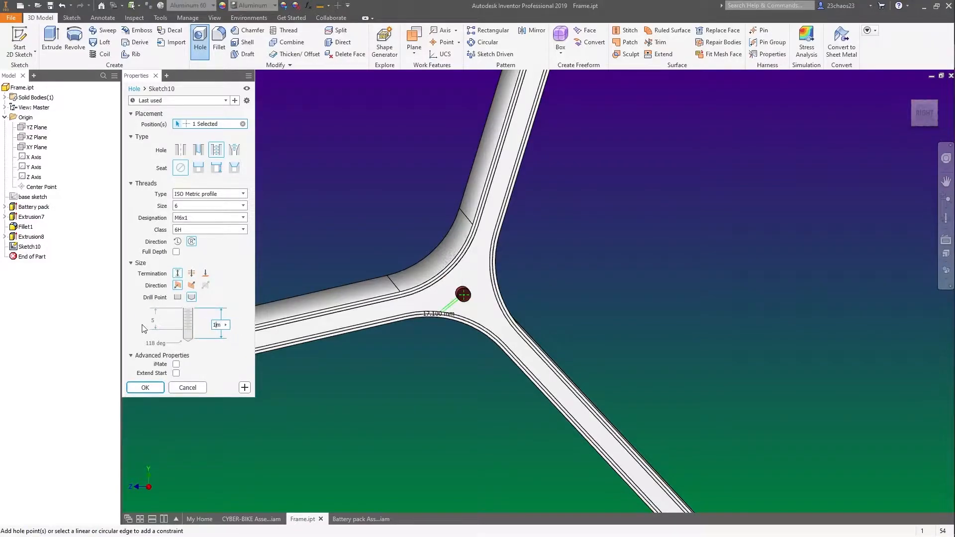
pyautogui.click(145, 388)
pyautogui.doubleClick(26, 246)
pyautogui.scroll(-4, 402, 367)
# Sketch on the frame's side face, projecting the junction's three fillet arcs and locating its centre point with a construction circle through their centres
pyautogui.click(19, 42)
pyautogui.click(431, 276)
pyautogui.click(199, 41)
pyautogui.scroll(6, 485, 205)
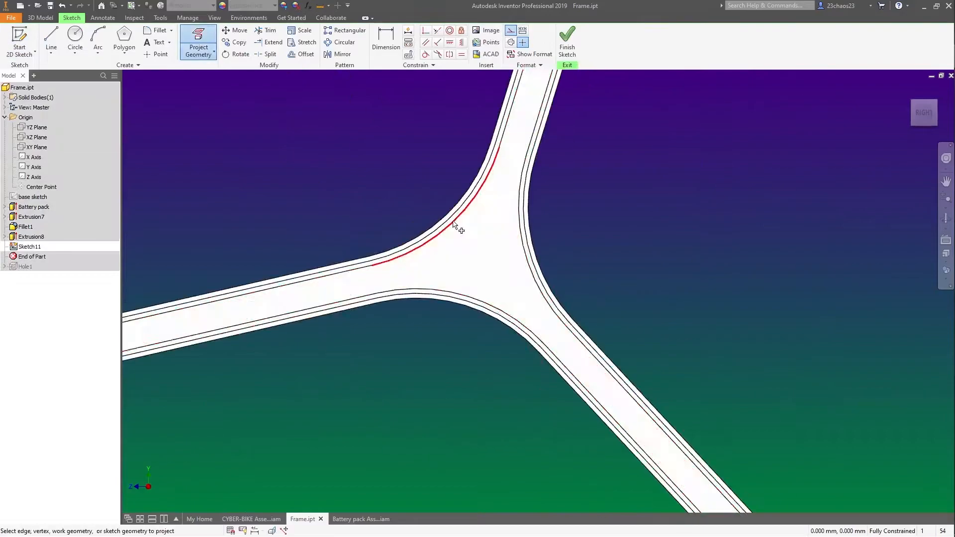
pyautogui.click(77, 42)
pyautogui.click(481, 252)
pyautogui.click(348, 212)
pyautogui.press('Escape')
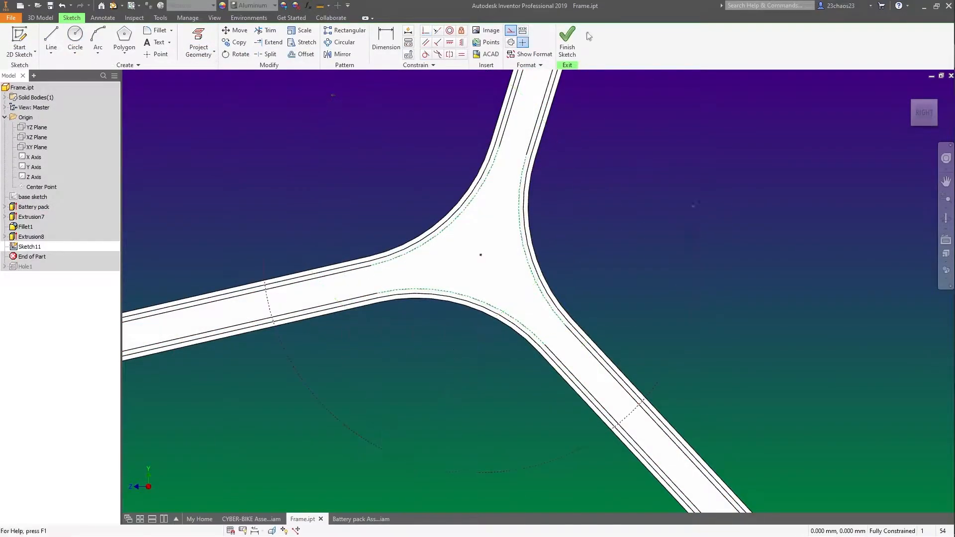
pyautogui.click(567, 42)
# Replace the freehand hole with an M6x1 tapped hole at the sketched junction centre, with 10 mm thread depth and 15 mm hole depth
pyautogui.moveTo(30, 256); pyautogui.dragTo(21, 273)
pyautogui.doubleClick(26, 257)
pyautogui.scroll(6, 414, 345)
pyautogui.click(242, 124)
pyautogui.click(222, 101)
pyautogui.click(220, 110)
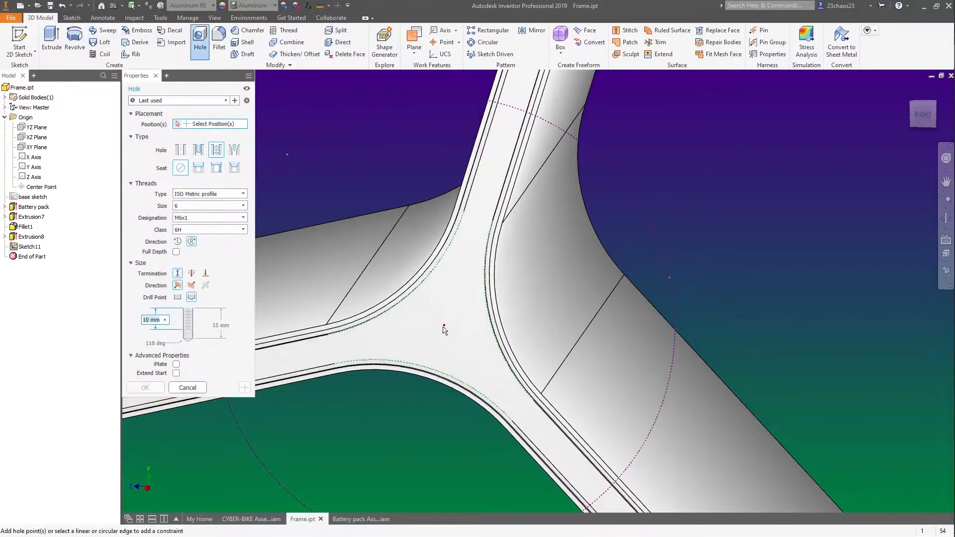
pyautogui.click(443, 325)
pyautogui.click(144, 387)
pyautogui.scroll(-5, 356, 409)
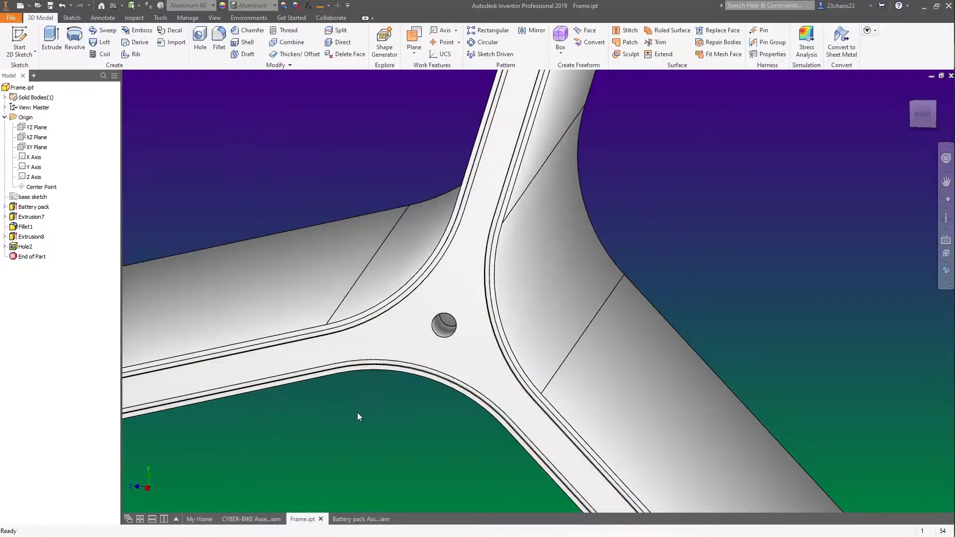
pyautogui.keyDown('shift'); pyautogui.moveTo(537, 448); pyautogui.dragTo(527, 386, button='middle'); pyautogui.keyUp('shift')
pyautogui.doubleClick(26, 257)
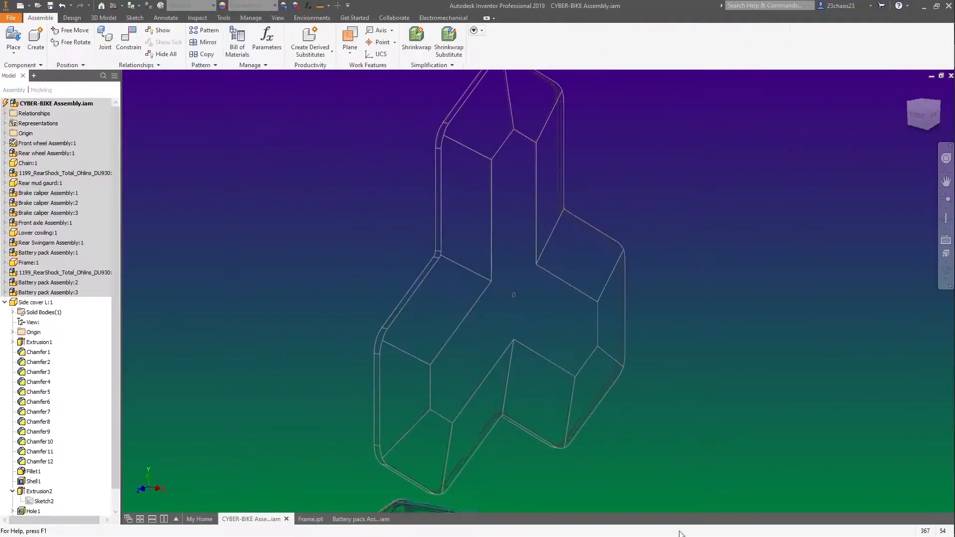
# Return to the assembly and mate the end face of the side cover's centre post to the frame's side face
pyautogui.scroll(-4, 497, 278)
pyautogui.click(128, 40)
pyautogui.scroll(10, 487, 258)
pyautogui.click(488, 258)
pyautogui.scroll(-10, 490, 261)
pyautogui.keyDown('shift'); pyautogui.moveTo(490, 298); pyautogui.dragTo(540, 287, button='middle'); pyautogui.keyUp('shift')
pyautogui.scroll(10, 540, 287)
pyautogui.click(600, 189)
pyautogui.click(259, 175)
# Mate the axis of the side cover's centre post to the axis of the frame's tapped hole
pyautogui.scroll(-10, 497, 279)
pyautogui.scroll(10, 309, 288)
pyautogui.click(394, 298)
pyautogui.click(354, 290)
pyautogui.click(180, 175)
pyautogui.moveTo(397, 348); pyautogui.dragTo(422, 269)
pyautogui.keyDown('shift'); pyautogui.moveTo(423, 348); pyautogui.dragTo(427, 378, button='middle'); pyautogui.keyUp('shift')
# Try to mate the axis of the side cover's rounded corner to the frame's matching corner
pyautogui.click(129, 40)
pyautogui.scroll(10, 497, 278)
pyautogui.click(497, 268)
pyautogui.click(413, 249)
pyautogui.scroll(-8, 240, 319)
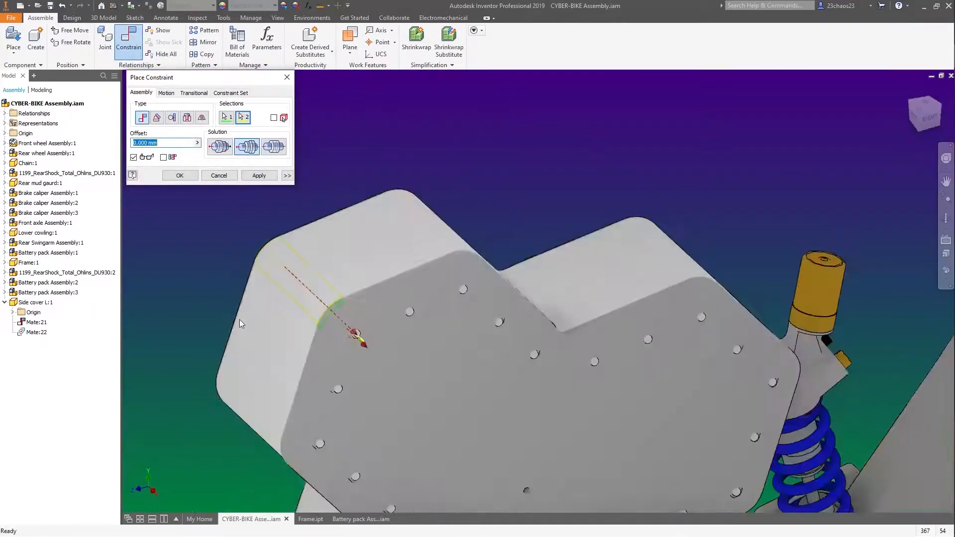
pyautogui.scroll(-5, 240, 319)
pyautogui.keyDown('shift'); pyautogui.moveTo(305, 262); pyautogui.dragTo(356, 343, button='middle'); pyautogui.keyUp('shift')
pyautogui.click(218, 175)
pyautogui.click(128, 40)
pyautogui.click(432, 347)
pyautogui.click(379, 326)
pyautogui.click(266, 146)
pyautogui.scroll(-6, 277, 194)
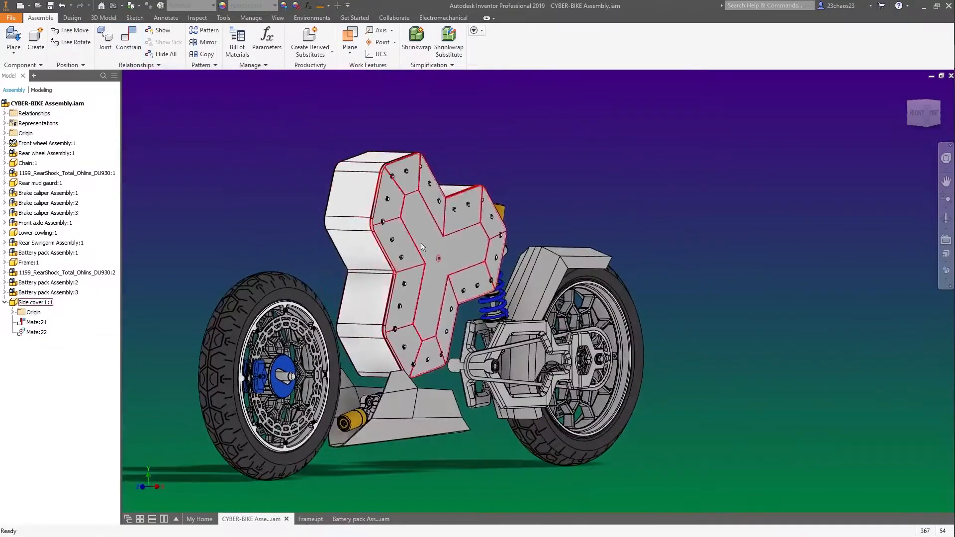
# Open the side cover as its own part and edit its base extrusion
pyautogui.rightClick(436, 196)
pyautogui.doubleClick(31, 128)
pyautogui.click(230, 193)
pyautogui.keyDown('shift'); pyautogui.moveTo(448, 278); pyautogui.dragTo(384, 303, button='middle'); pyautogui.keyUp('shift')
pyautogui.scroll(-8, 383, 303)
# Edit the width dimension in the side cover's hexagon sketch and the corner fillet
pyautogui.click(5, 127)
pyautogui.doubleClick(38, 137)
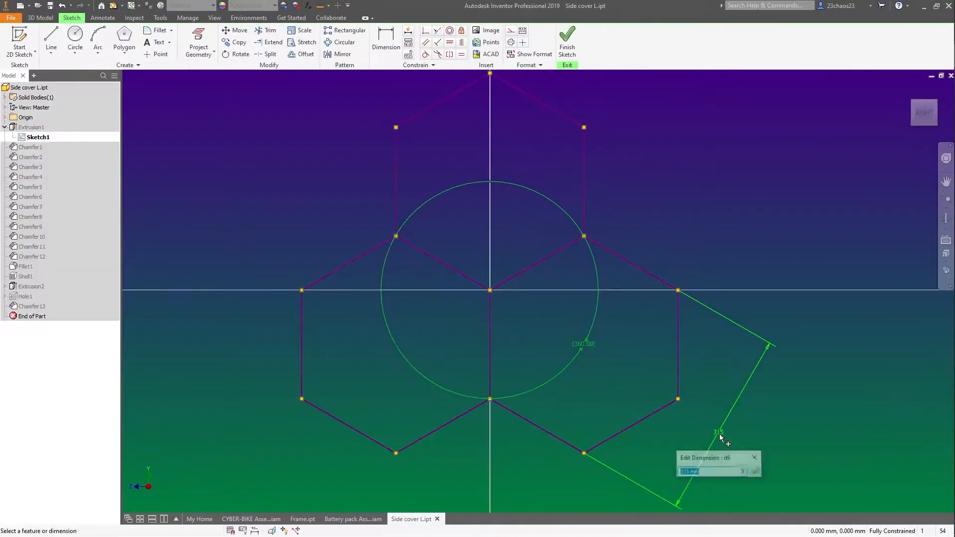
pyautogui.click(566, 42)
pyautogui.doubleClick(26, 267)
pyautogui.click(241, 216)
# Chamfer the side cover's outer perimeter edges with an equal distance
pyautogui.click(253, 31)
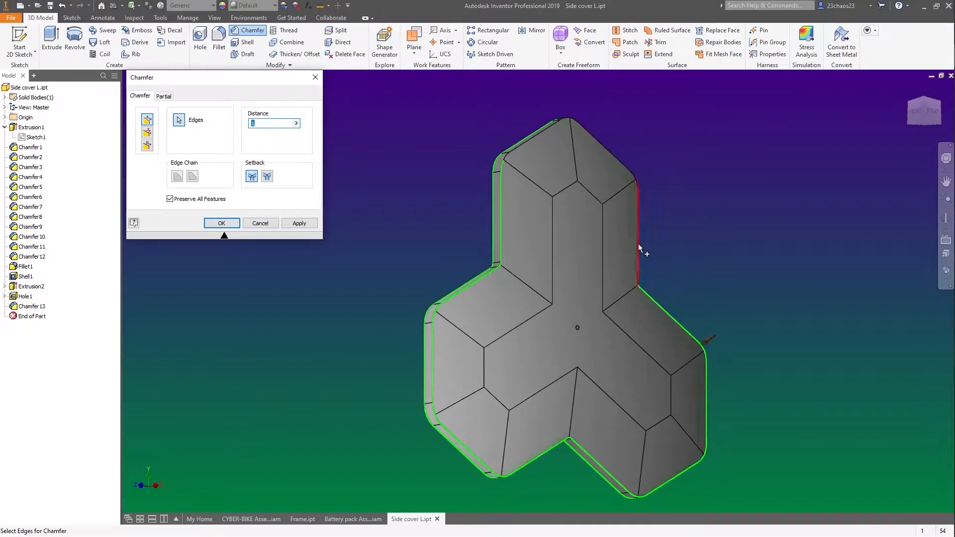
pyautogui.click(221, 223)
pyautogui.keyDown('shift'); pyautogui.moveTo(374, 348); pyautogui.dragTo(428, 308, button='middle'); pyautogui.keyUp('shift')
pyautogui.scroll(3, 497, 298)
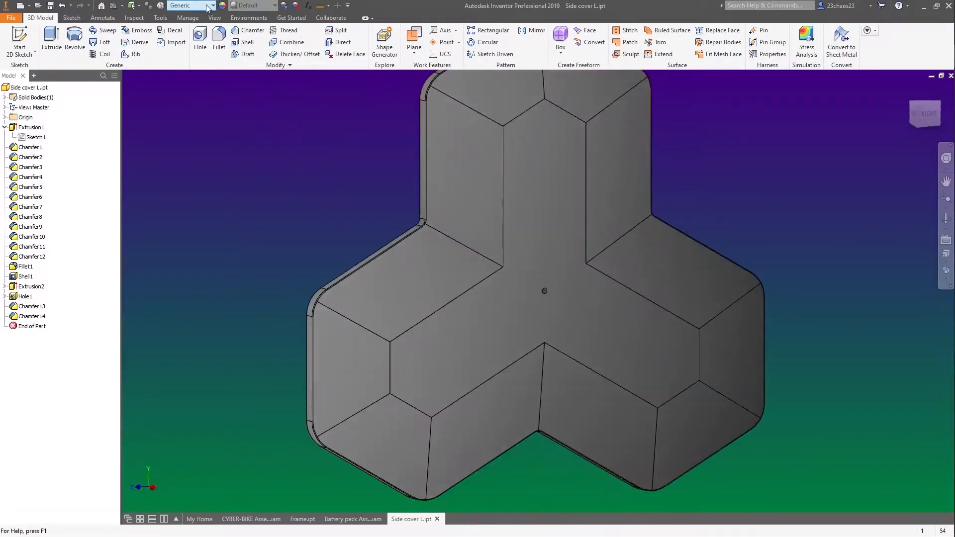
# Assign the Stainless Steel material to the side cover and edit its shell
pyautogui.click(208, 7)
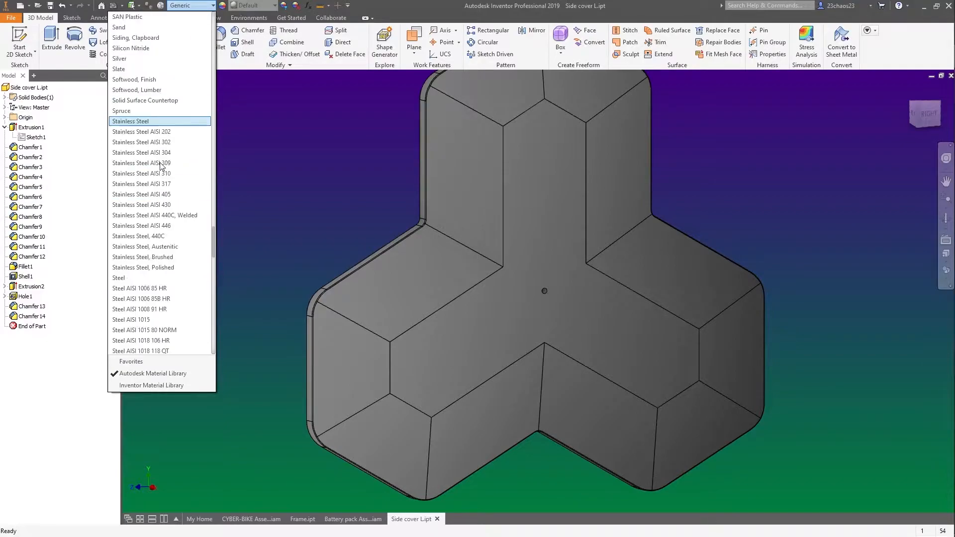
pyautogui.click(160, 175)
pyautogui.doubleClick(25, 277)
pyautogui.click(204, 187)
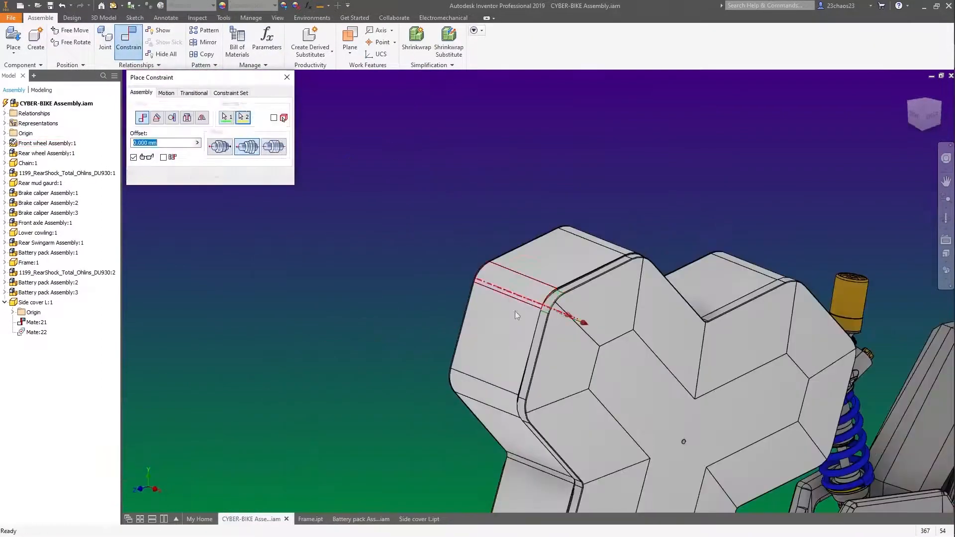
# Delete the side cover's Mate:21 face constraint in the assembly and pull the cover away from the frame
pyautogui.scroll(3, 537, 411)
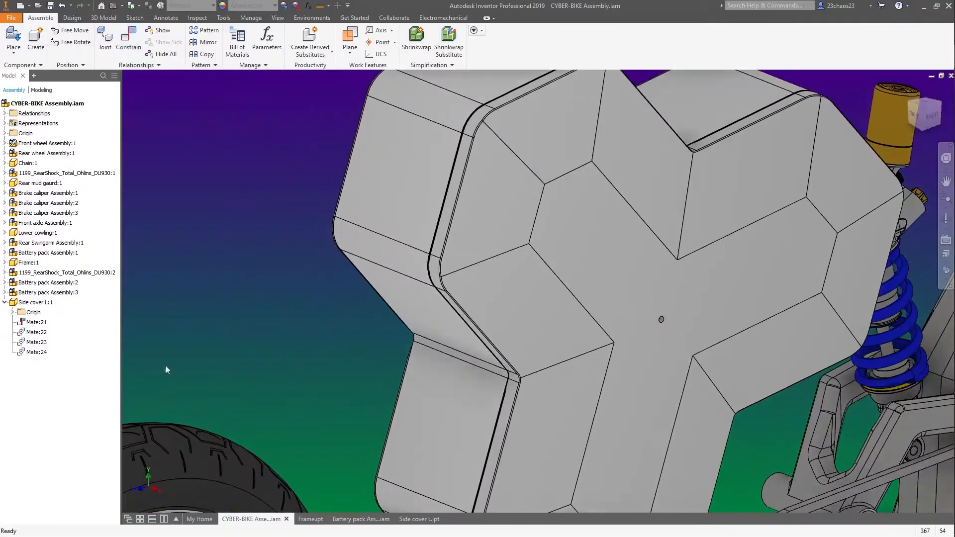
pyautogui.click(35, 322)
pyautogui.press('Delete')
pyautogui.moveTo(470, 348); pyautogui.dragTo(537, 352)
pyautogui.keyDown('shift'); pyautogui.moveTo(624, 362); pyautogui.dragTo(407, 299, button='middle'); pyautogui.keyUp('shift')
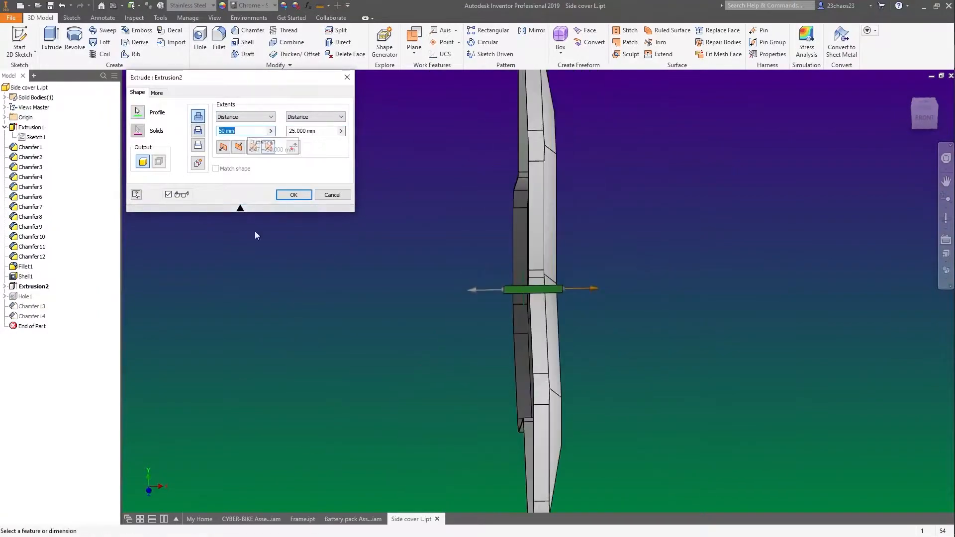
# Set the centre post's asymmetric extrusion distance to 40 mm and mate the side cover to the frame again in the assembly
pyautogui.click(227, 125)
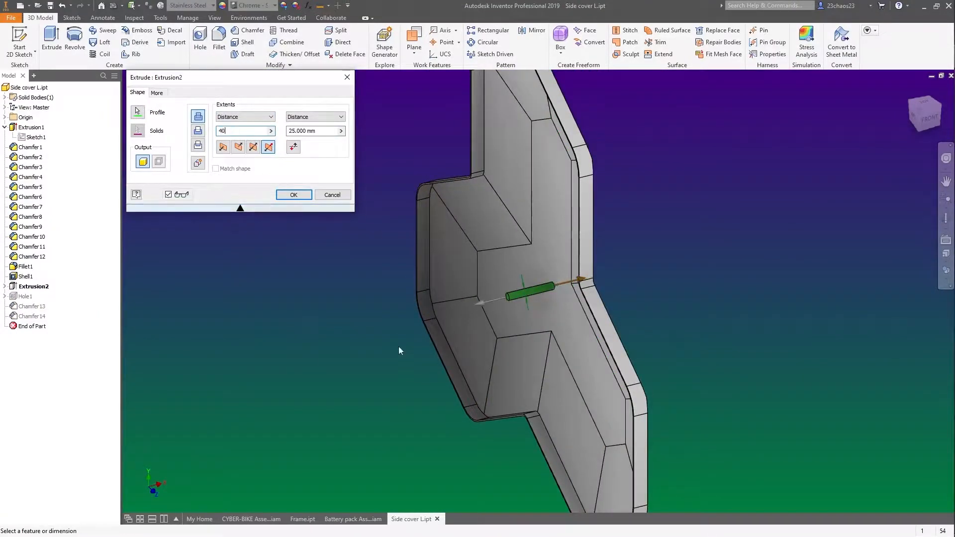
pyautogui.write('40')
pyautogui.press('Return')
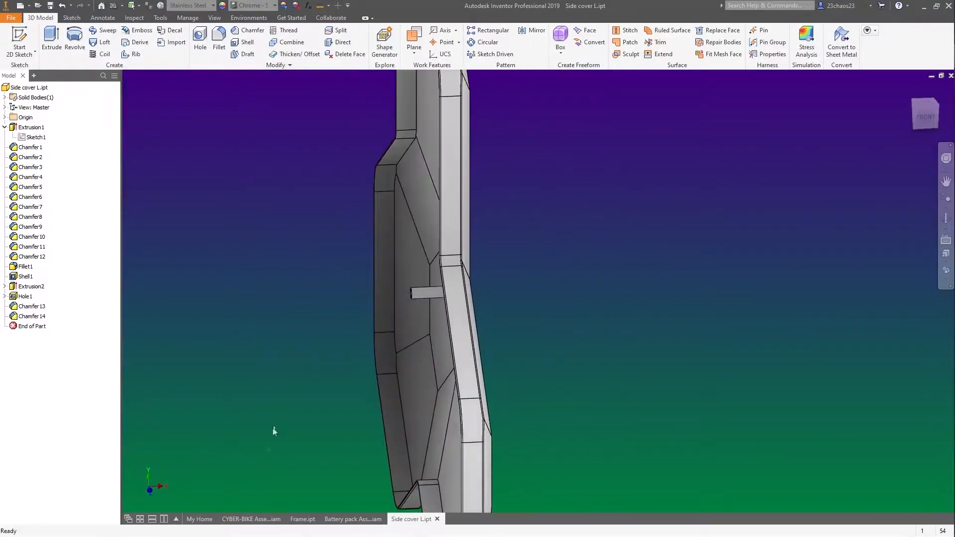
pyautogui.click(233, 519)
pyautogui.press('c')
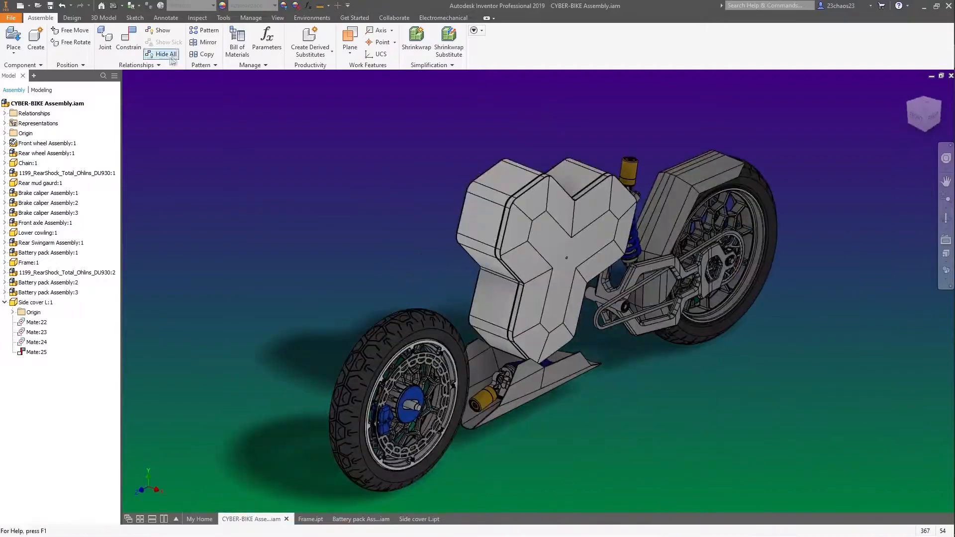
# Mirror the side cover about the assembly's YZ plane, including its relationships
pyautogui.click(203, 42)
pyautogui.click(194, 144)
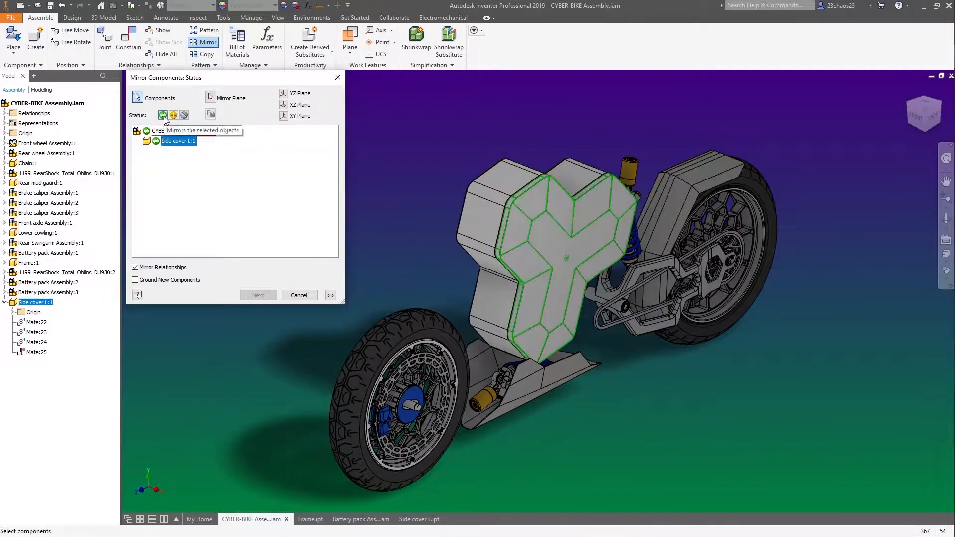
pyautogui.click(284, 93)
pyautogui.click(258, 295)
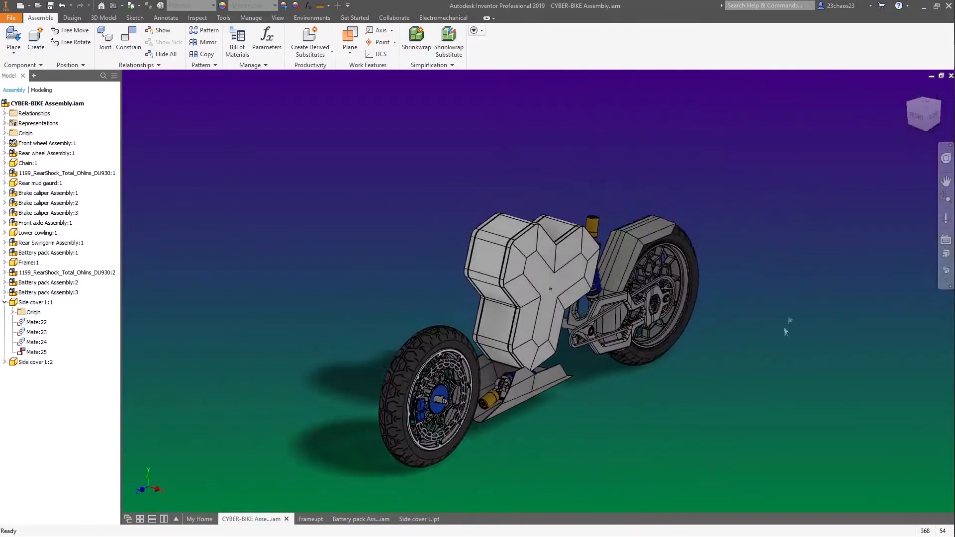
# Examine the bike from several angles with the mirrored side cover and display it shaded without edges
pyautogui.scroll(3, 786, 332)
pyautogui.rightClick(850, 260)
pyautogui.keyDown('shift'); pyautogui.moveTo(850, 368); pyautogui.dragTo(586, 318, button='middle'); pyautogui.keyUp('shift')
pyautogui.scroll(-3, 398, 484)
pyautogui.keyDown('shift'); pyautogui.moveTo(410, 472); pyautogui.dragTo(756, 416, button='middle'); pyautogui.keyUp('shift')
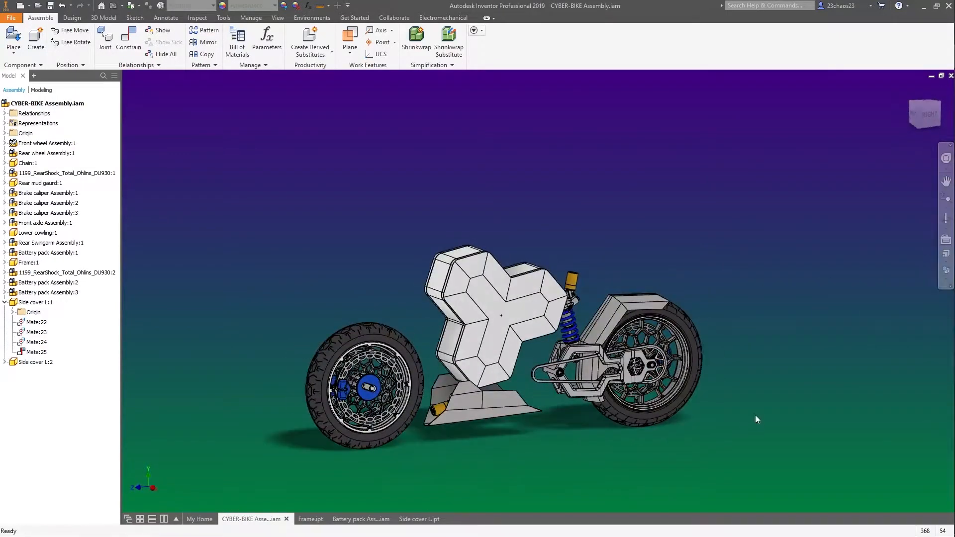
pyautogui.scroll(5, 551, 438)
pyautogui.keyDown('shift'); pyautogui.moveTo(552, 437); pyautogui.dragTo(599, 431, button='middle'); pyautogui.keyUp('shift')
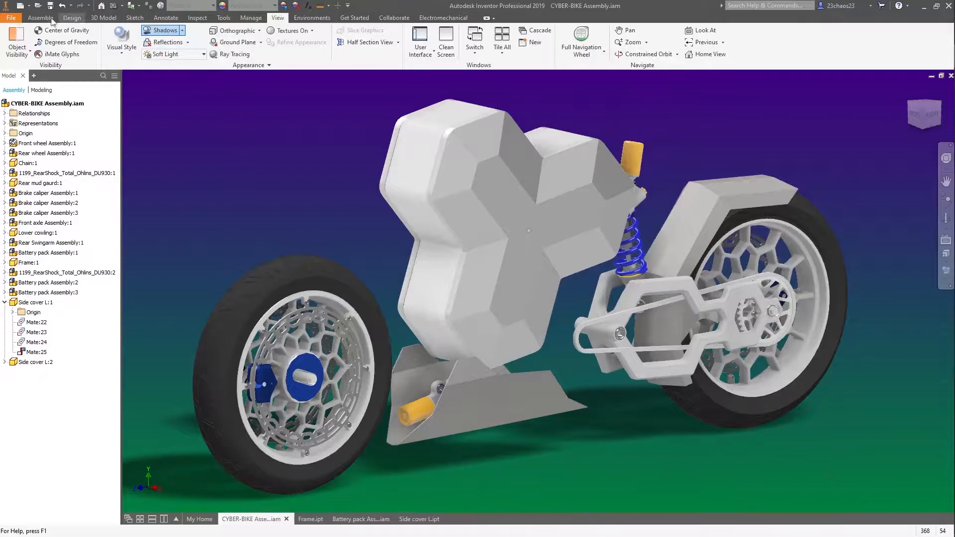
pyautogui.click(41, 18)
pyautogui.keyDown('shift'); pyautogui.moveTo(800, 318); pyautogui.dragTo(876, 308, button='middle'); pyautogui.keyUp('shift')
pyautogui.scroll(-3, 862, 255)
pyautogui.rightClick(861, 254)
pyautogui.click(931, 114)
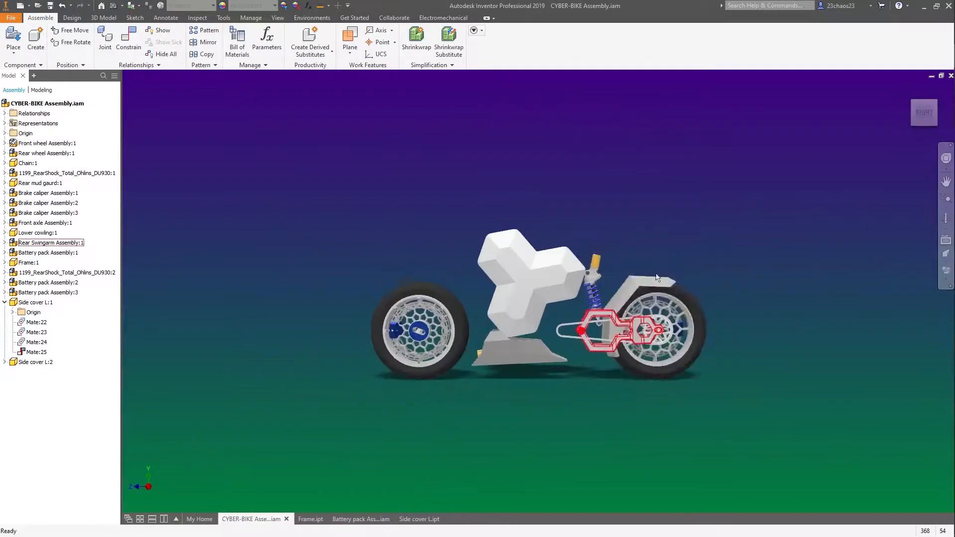
# Pull the mirrored side cover away from the frame and mate its axis to the matching frame axis with a 0 mm offset
pyautogui.scroll(5, 493, 330)
pyautogui.moveTo(675, 235); pyautogui.dragTo(633, 267)
pyautogui.keyDown('shift'); pyautogui.moveTo(633, 266); pyautogui.dragTo(418, 350, button='middle'); pyautogui.keyUp('shift')
pyautogui.press('c')
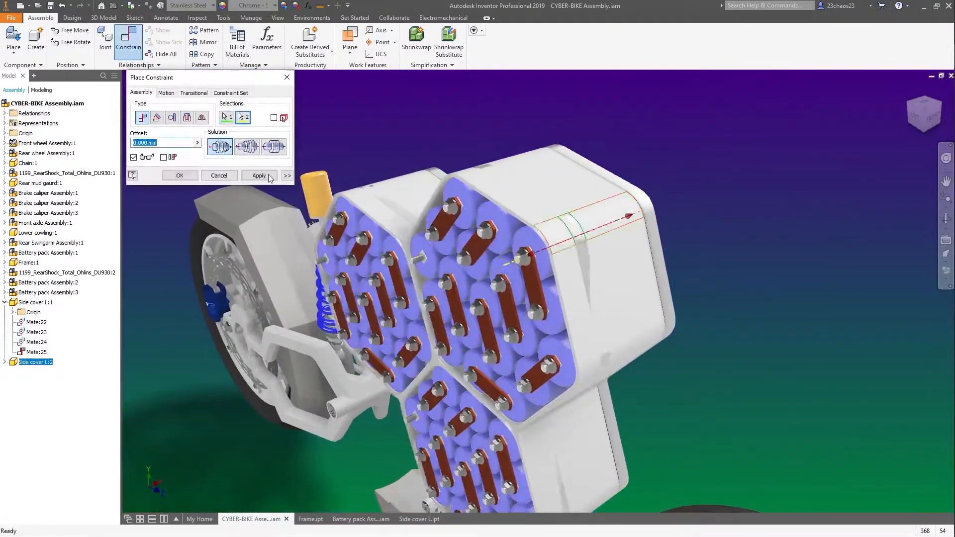
pyautogui.click(187, 177)
# Mate the end of the mirrored side cover's centre post to the frame with a 0 mm offset
pyautogui.moveTo(343, 221); pyautogui.dragTo(281, 239)
pyautogui.click(931, 117)
pyautogui.scroll(5, 405, 354)
pyautogui.press('c')
pyautogui.keyDown('shift'); pyautogui.moveTo(405, 354); pyautogui.dragTo(500, 343, button='middle'); pyautogui.keyUp('shift')
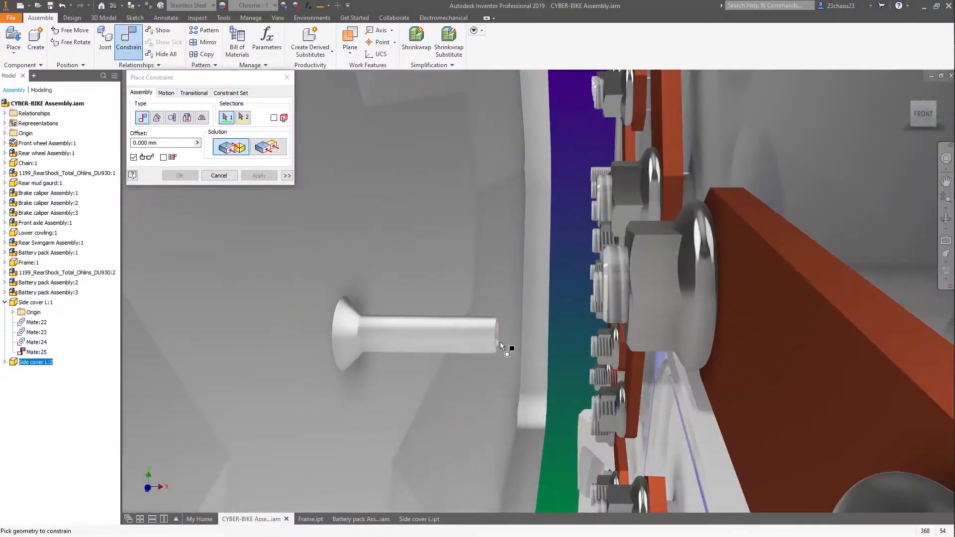
pyautogui.scroll(5, 498, 334)
pyautogui.click(607, 484)
pyautogui.scroll(-8, 607, 484)
pyautogui.keyDown('shift'); pyautogui.moveTo(607, 447); pyautogui.dragTo(620, 411, button='middle'); pyautogui.keyUp('shift')
pyautogui.scroll(4, 591, 154)
pyautogui.click(587, 148)
pyautogui.click(180, 176)
pyautogui.keyDown('shift'); pyautogui.moveTo(567, 238); pyautogui.dragTo(570, 372, button='middle'); pyautogui.keyUp('shift')
pyautogui.scroll(-6, 576, 286)
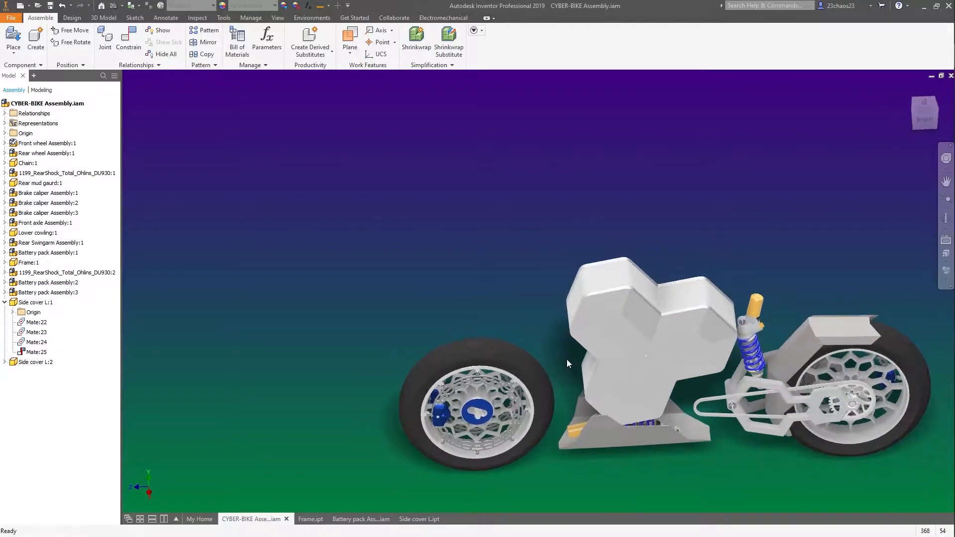
# Display the assembly as wireframe and move the second shock between the front wheel and the battery packs, tilting its top forward
pyautogui.scroll(3, 652, 261)
pyautogui.moveTo(647, 254); pyautogui.dragTo(657, 222)
pyautogui.click(848, 332)
pyautogui.moveTo(561, 343); pyautogui.dragTo(355, 146)
pyautogui.press('g')
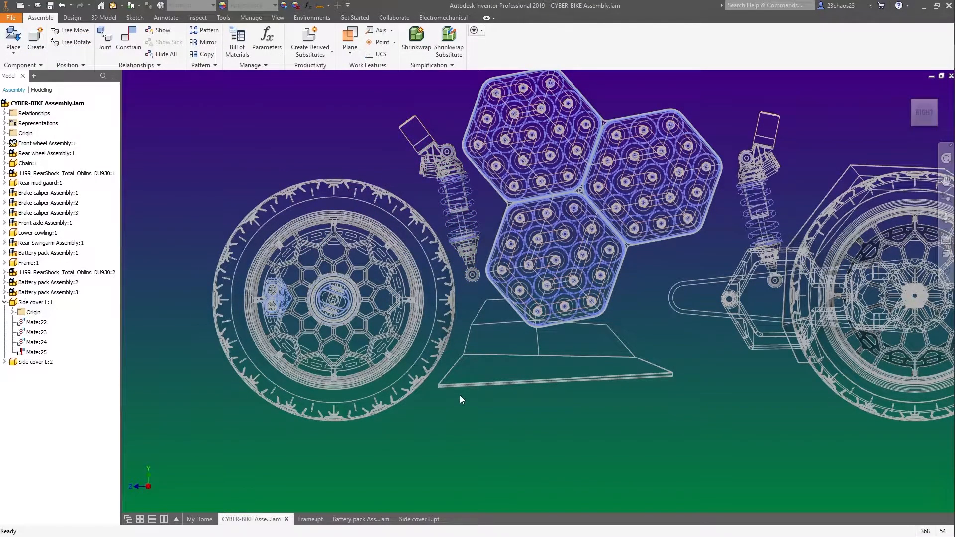
# Examine the second shock's placement against the front wheel and battery packs in wireframe, and return to the shaded display with edges
pyautogui.scroll(6, 579, 183)
pyautogui.scroll(-5, 586, 275)
pyautogui.scroll(8, 615, 199)
pyautogui.scroll(-7, 636, 208)
pyautogui.moveTo(637, 209); pyautogui.dragTo(611, 247, button='middle')
pyautogui.moveTo(691, 530); pyautogui.dragTo(706, 413, button='middle')
pyautogui.scroll(-3, 667, 458)
pyautogui.click(946, 275)
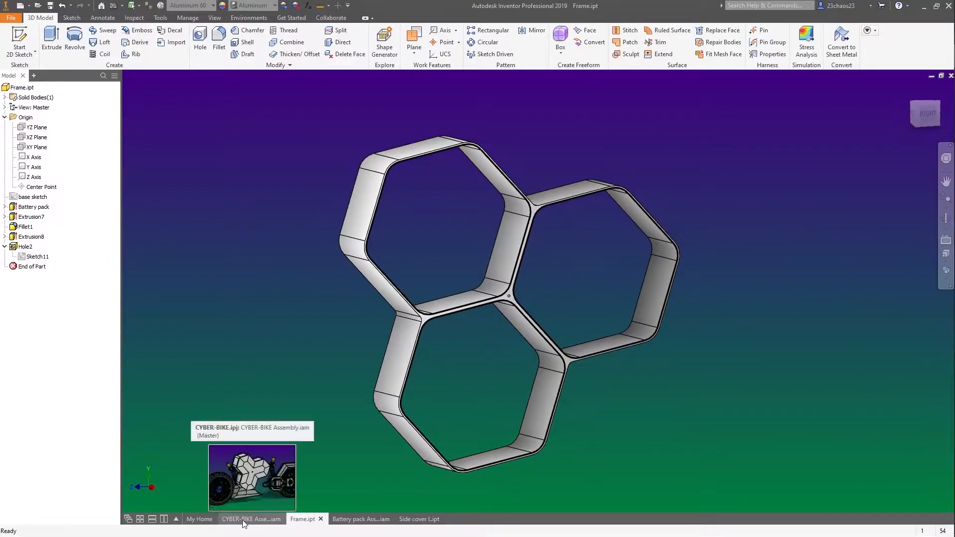
# Try to create an in-place component named Motor Assembly in the bike assembly from the Weldment.iam template
pyautogui.click(243, 518)
pyautogui.click(35, 40)
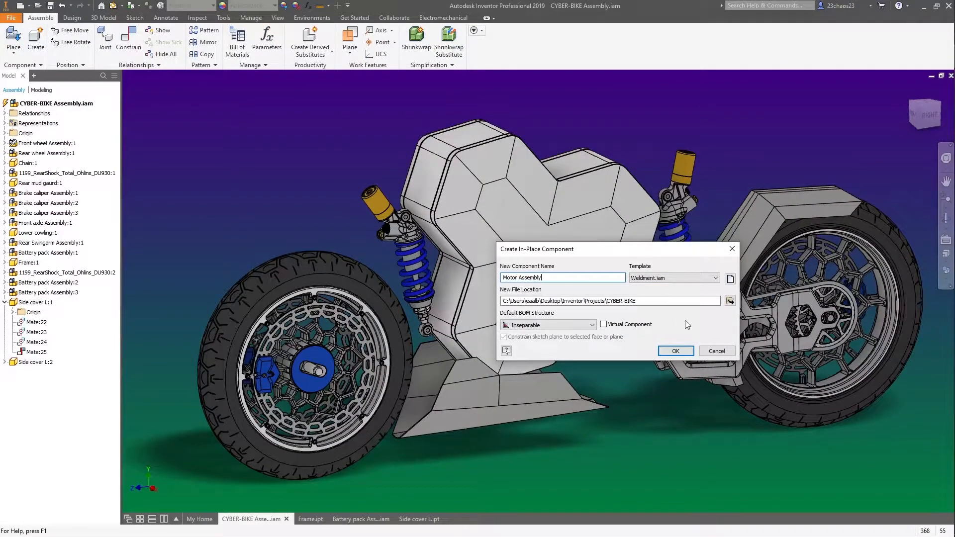
pyautogui.click(675, 351)
pyautogui.click(928, 115)
pyautogui.click(519, 283)
pyautogui.click(68, 17)
pyautogui.press('n')
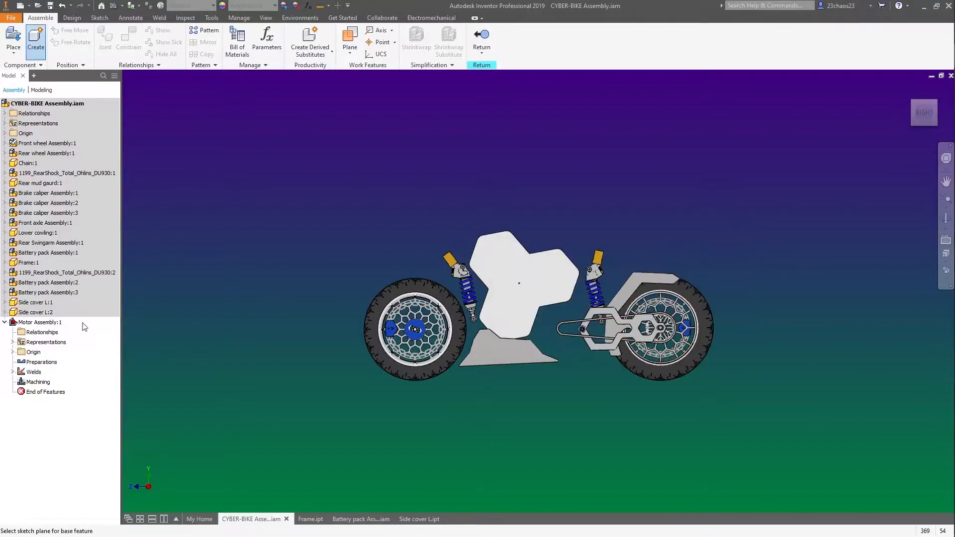
pyautogui.click(672, 278)
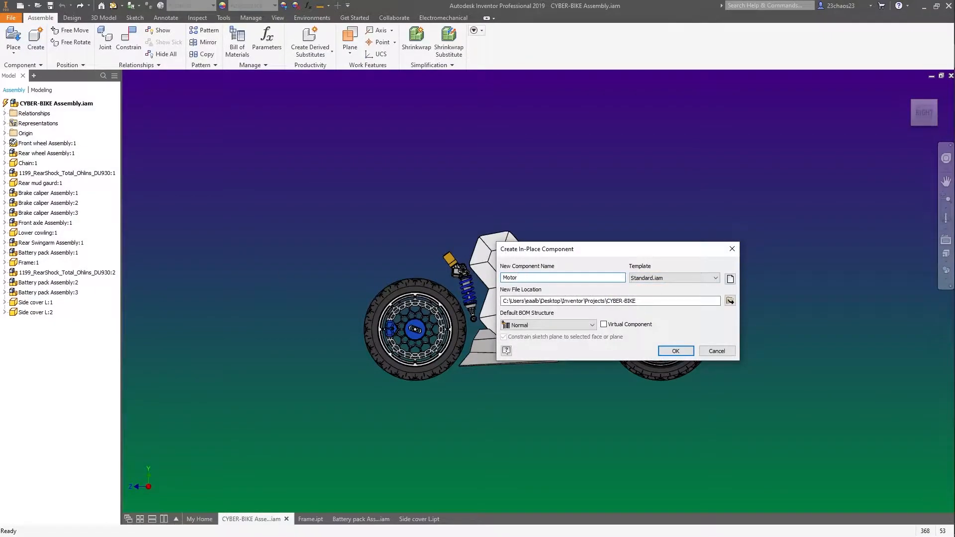
pyautogui.click(691, 333)
pyautogui.click(716, 351)
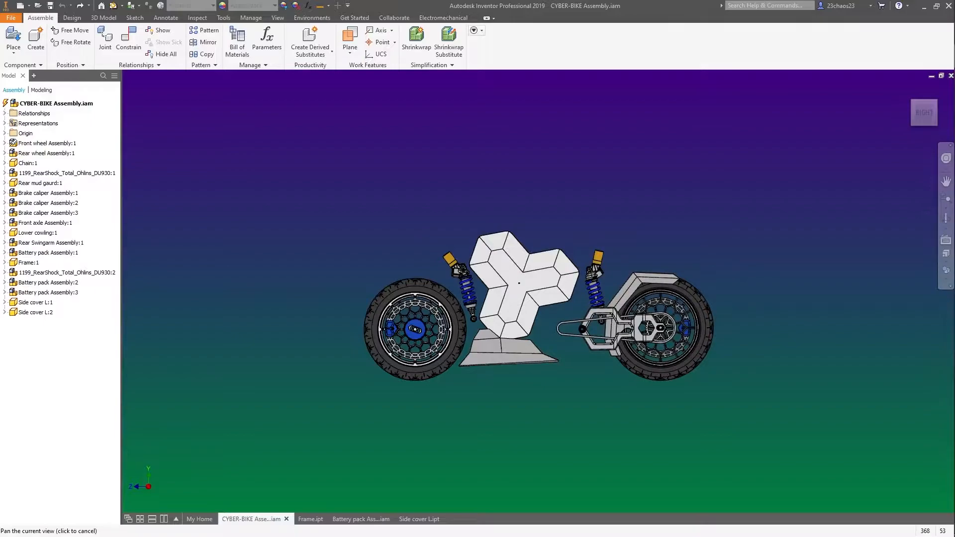
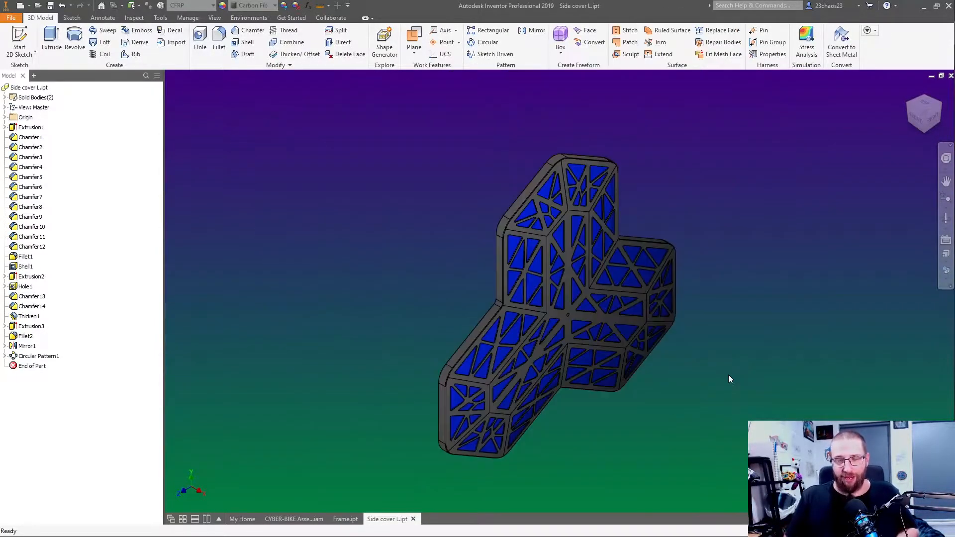
# Examine the side cover's lattice from outside and inside, display its carbon fibre texture, and close the part
pyautogui.keyDown('shift'); pyautogui.moveTo(538, 378); pyautogui.dragTo(650, 468, button='middle'); pyautogui.keyUp('shift')
pyautogui.keyDown('shift'); pyautogui.moveTo(535, 461); pyautogui.dragTo(618, 462, button='middle'); pyautogui.keyUp('shift')
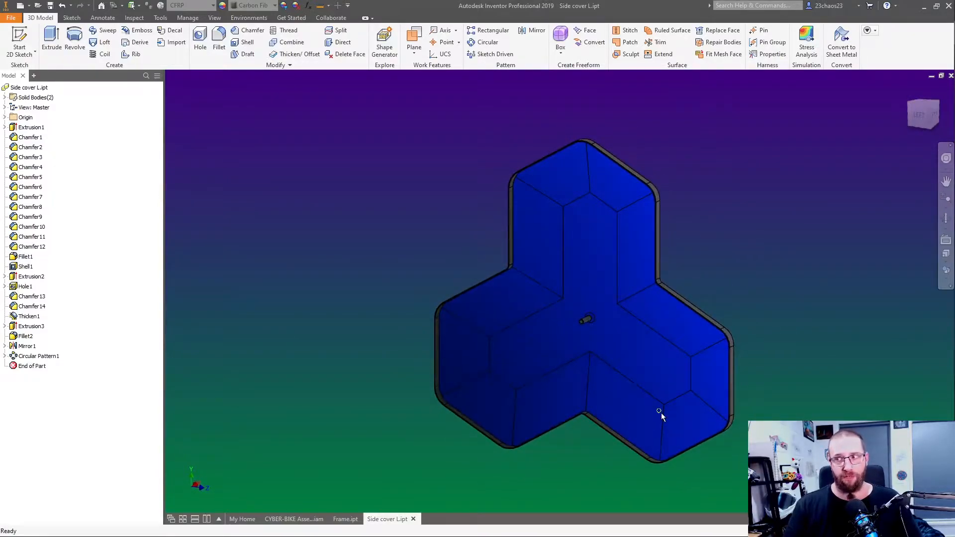
pyautogui.moveTo(661, 413)
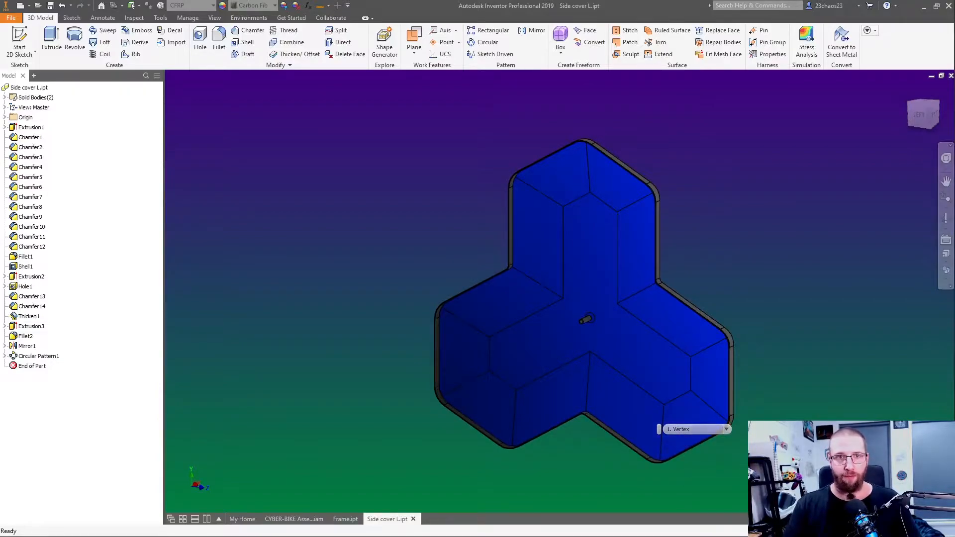
pyautogui.keyDown('shift'); pyautogui.moveTo(696, 465); pyautogui.dragTo(890, 358, button='middle'); pyautogui.keyUp('shift')
pyautogui.click(946, 270)
pyautogui.click(877, 290)
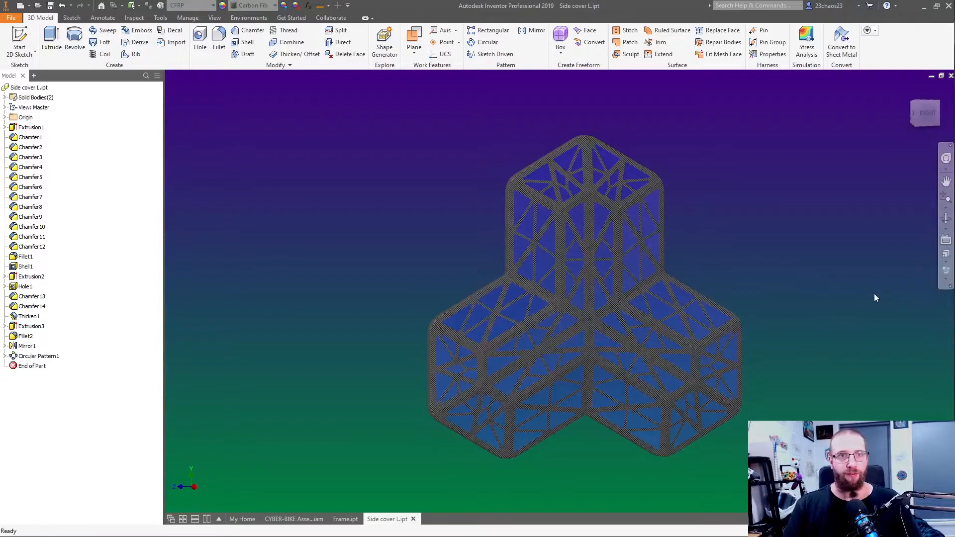
pyautogui.keyDown('shift'); pyautogui.moveTo(875, 297); pyautogui.dragTo(607, 336, button='middle'); pyautogui.keyUp('shift')
pyautogui.scroll(5, 591, 318)
pyautogui.scroll(-5, 592, 333)
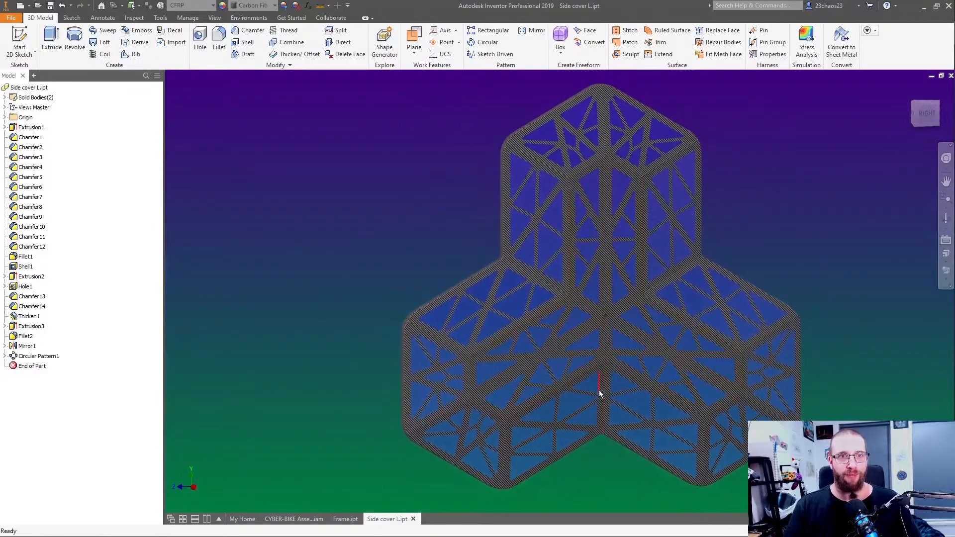
pyautogui.moveTo(599, 394)
pyautogui.keyDown('shift'); pyautogui.mouseDown(button='middle')
pyautogui.moveTo(652, 396)
pyautogui.moveTo(571, 395)
pyautogui.moveTo(571, 377)
pyautogui.moveTo(586, 383)
pyautogui.moveTo(588, 353)
pyautogui.moveTo(583, 365)
pyautogui.moveTo(618, 399)
pyautogui.moveTo(607, 386)
pyautogui.moveTo(565, 389)
pyautogui.moveTo(586, 409)
pyautogui.moveTo(795, 396)
pyautogui.moveTo(602, 402)
pyautogui.mouseUp(button='middle'); pyautogui.keyUp('shift')
pyautogui.click(413, 518)
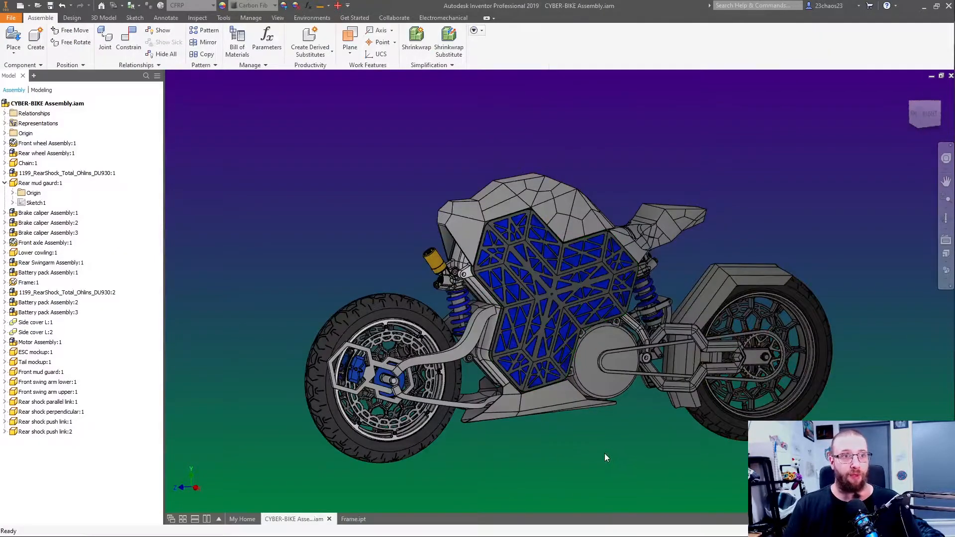
# Examine the bike's frame and rear shock linkage, and the rear swingarm with its axle spacers in its own assembly
pyautogui.keyDown('shift'); pyautogui.moveTo(600, 423); pyautogui.dragTo(520, 402, button='middle'); pyautogui.keyUp('shift')
pyautogui.scroll(-5, 576, 281)
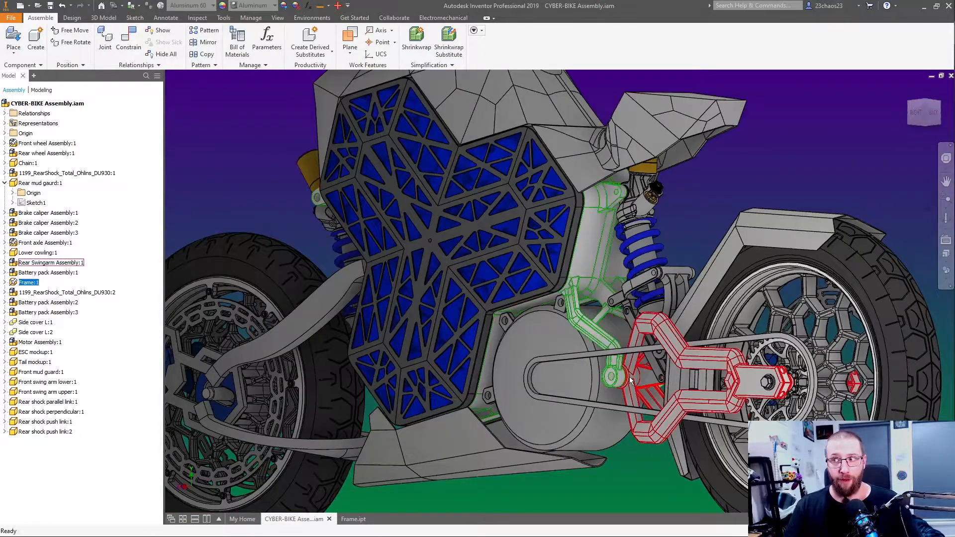
pyautogui.keyDown('shift'); pyautogui.moveTo(614, 448); pyautogui.dragTo(572, 362, button='middle'); pyautogui.keyUp('shift')
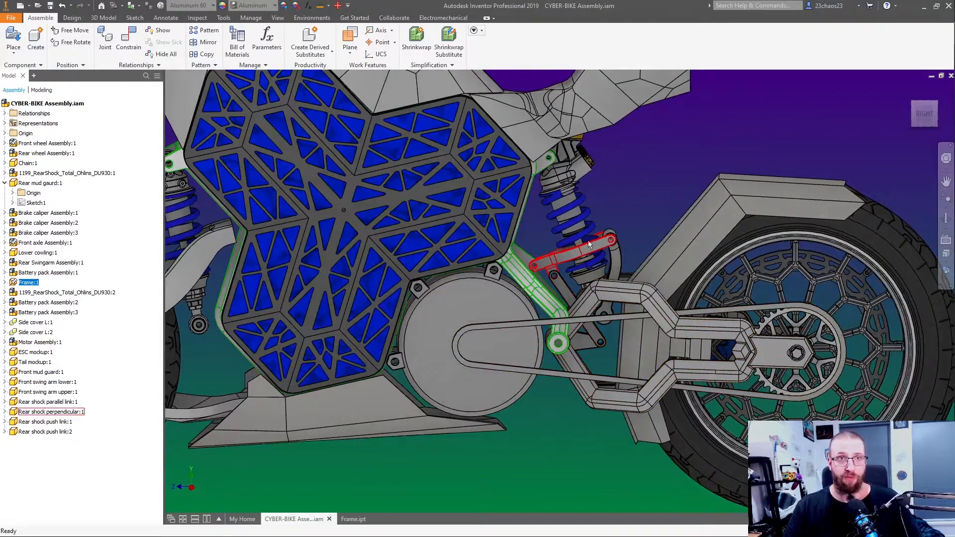
pyautogui.keyDown('shift'); pyautogui.moveTo(609, 441); pyautogui.dragTo(597, 437, button='middle'); pyautogui.keyUp('shift')
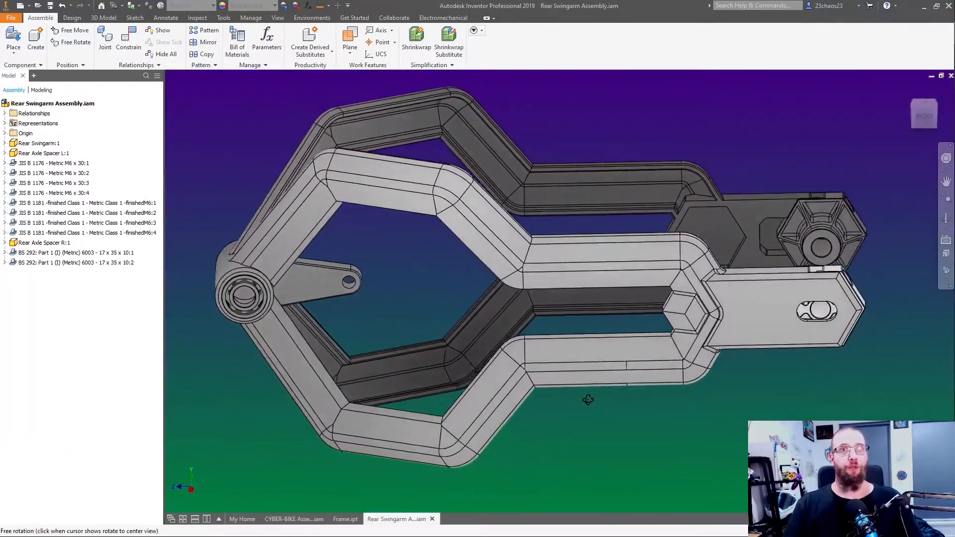
pyautogui.keyDown('shift'); pyautogui.moveTo(588, 397); pyautogui.dragTo(451, 371, button='middle'); pyautogui.keyUp('shift')
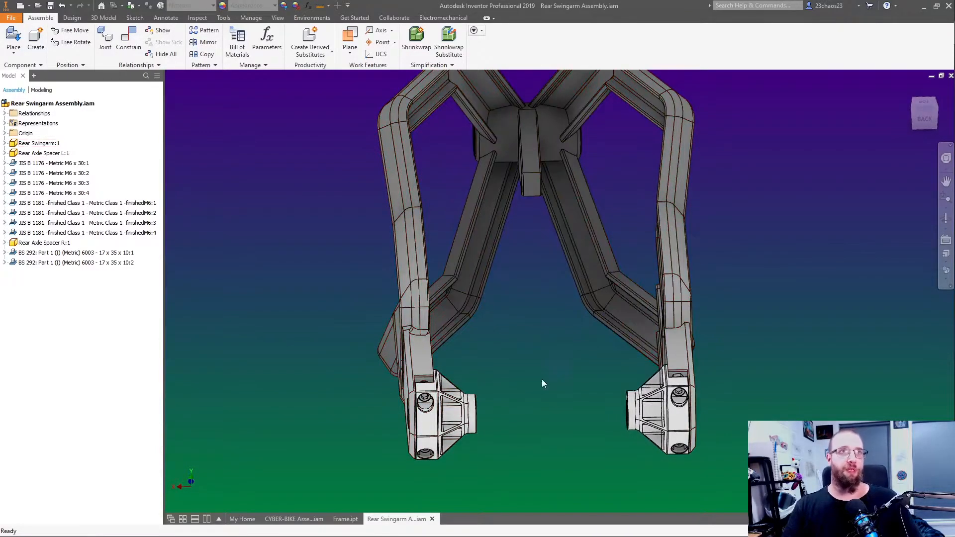
pyautogui.keyDown('shift'); pyautogui.moveTo(542, 381); pyautogui.dragTo(532, 342, button='middle'); pyautogui.keyUp('shift')
pyautogui.keyDown('shift'); pyautogui.moveTo(569, 403); pyautogui.dragTo(721, 333, button='middle'); pyautogui.keyUp('shift')
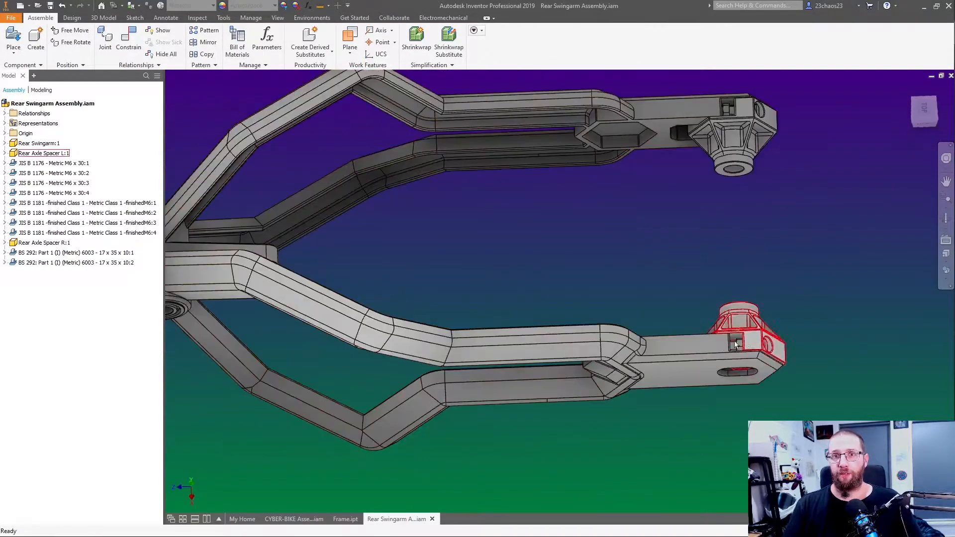
pyautogui.keyDown('shift'); pyautogui.moveTo(747, 370); pyautogui.dragTo(542, 393, button='middle'); pyautogui.keyUp('shift')
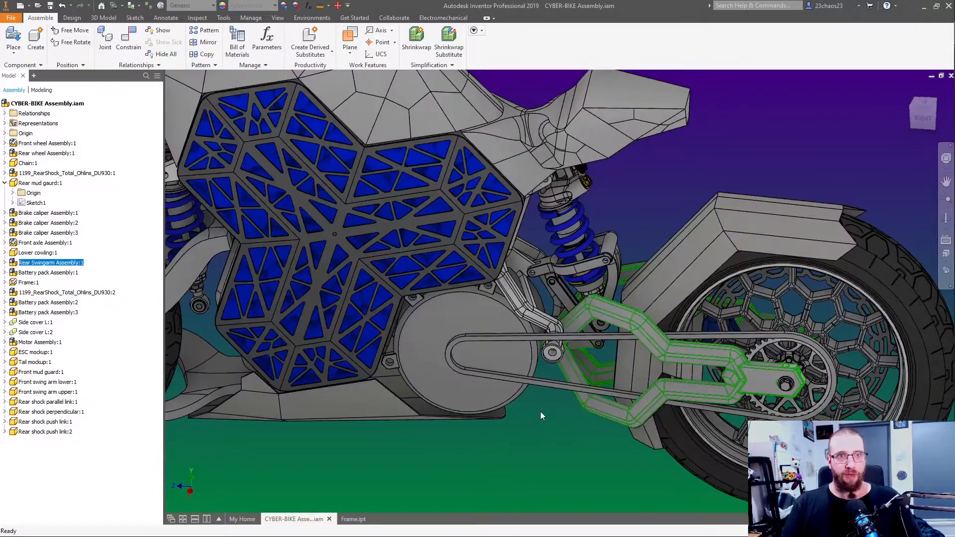
pyautogui.click(541, 415)
pyautogui.scroll(-4, 540, 416)
pyautogui.moveTo(525, 424); pyautogui.dragTo(599, 440, button='middle')
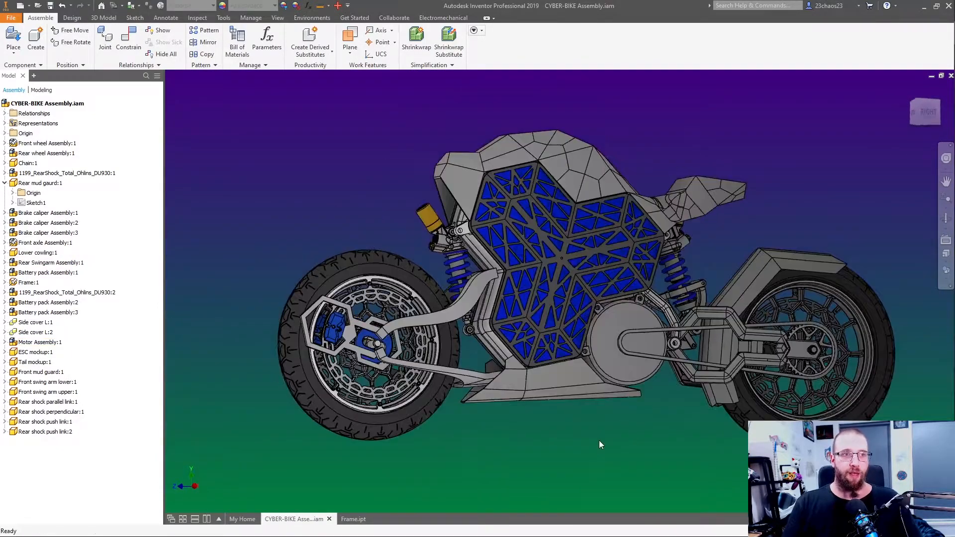
# Examine the upper front swing arm and the front mud guard from both sides of the bike
pyautogui.click(458, 311)
pyautogui.keyDown('shift'); pyautogui.moveTo(524, 432); pyautogui.dragTo(609, 457, button='middle'); pyautogui.keyUp('shift')
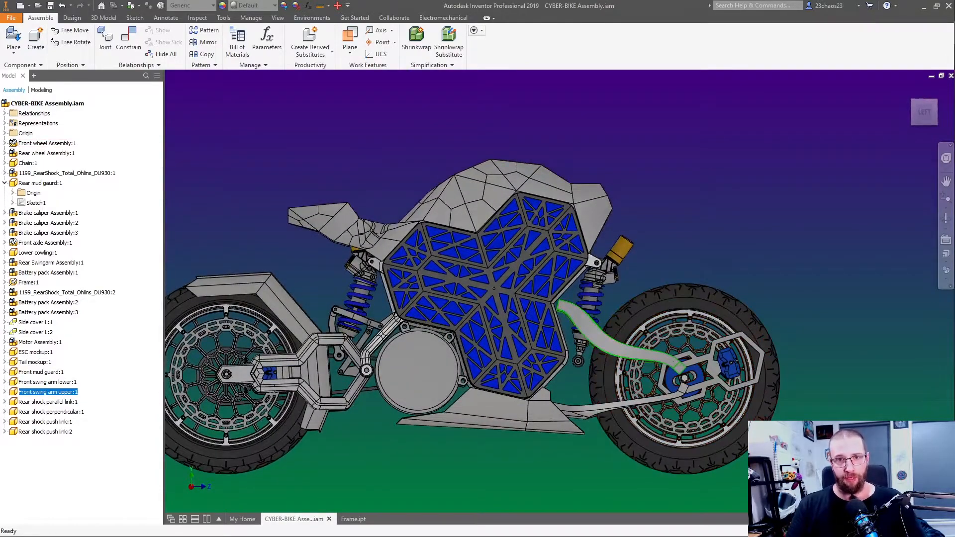
pyautogui.click(710, 369)
pyautogui.keyDown('shift'); pyautogui.moveTo(710, 369); pyautogui.dragTo(601, 357, button='middle'); pyautogui.keyUp('shift')
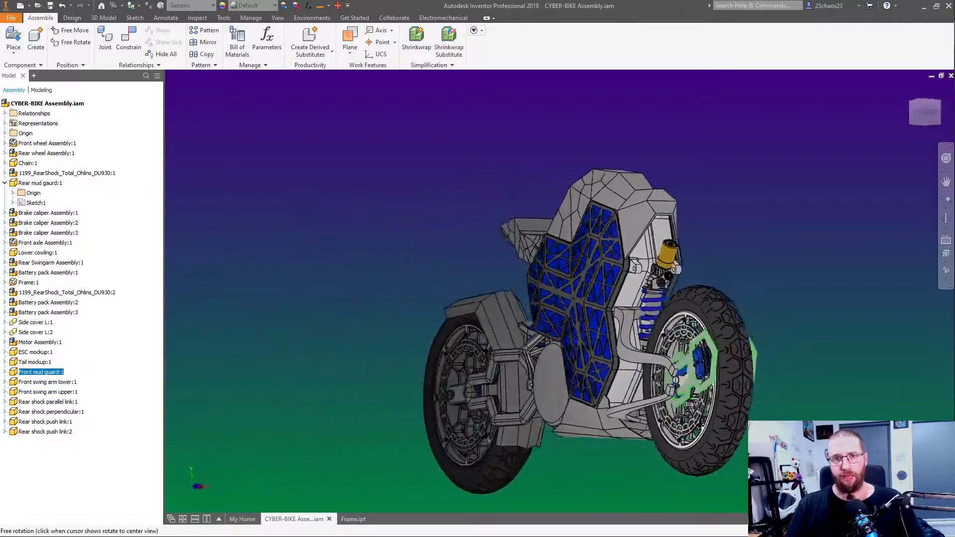
pyautogui.keyDown('shift'); pyautogui.moveTo(796, 462); pyautogui.dragTo(556, 477, button='middle'); pyautogui.keyUp('shift')
pyautogui.scroll(1, 616, 404)
pyautogui.moveTo(602, 401); pyautogui.dragTo(446, 379, button='middle')
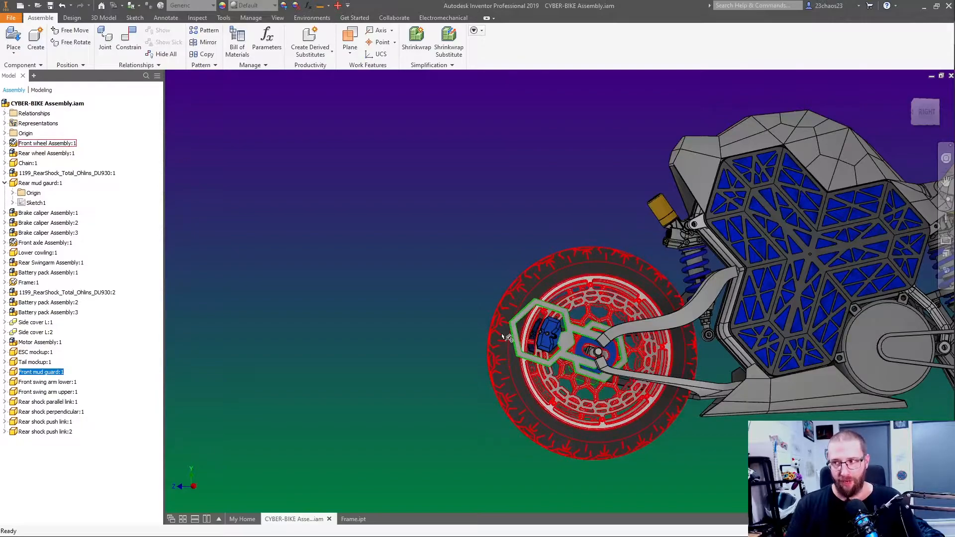
pyautogui.moveTo(506, 337)
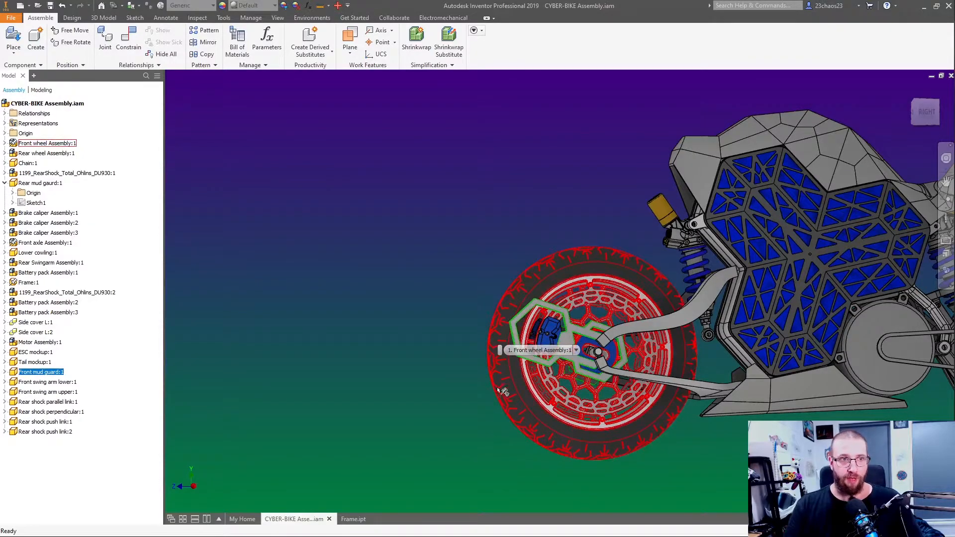
# Examine the front wheel hub up close, including the brake calipers, the axle and the ends of both swing arms
pyautogui.scroll(5, 542, 260)
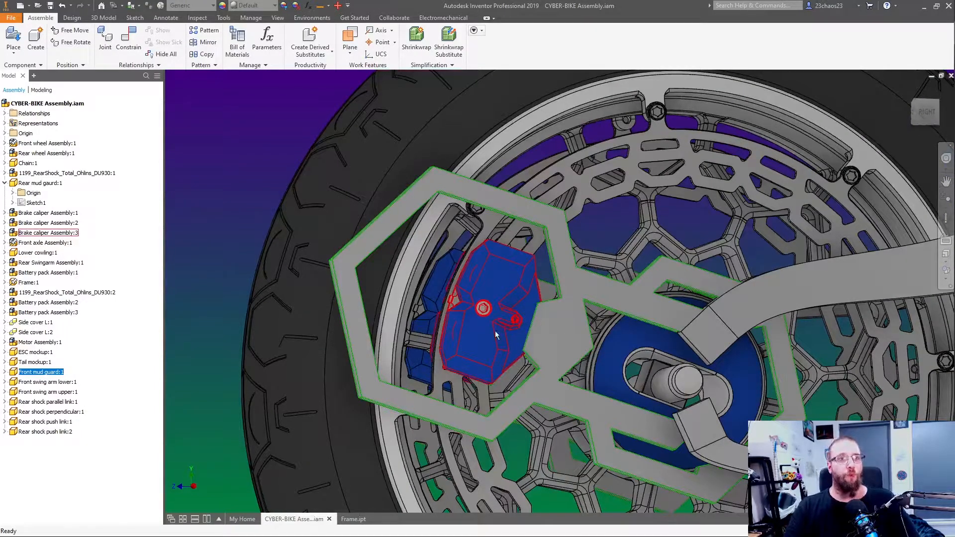
pyautogui.moveTo(549, 387); pyautogui.dragTo(450, 333, button='middle')
pyautogui.click(517, 322)
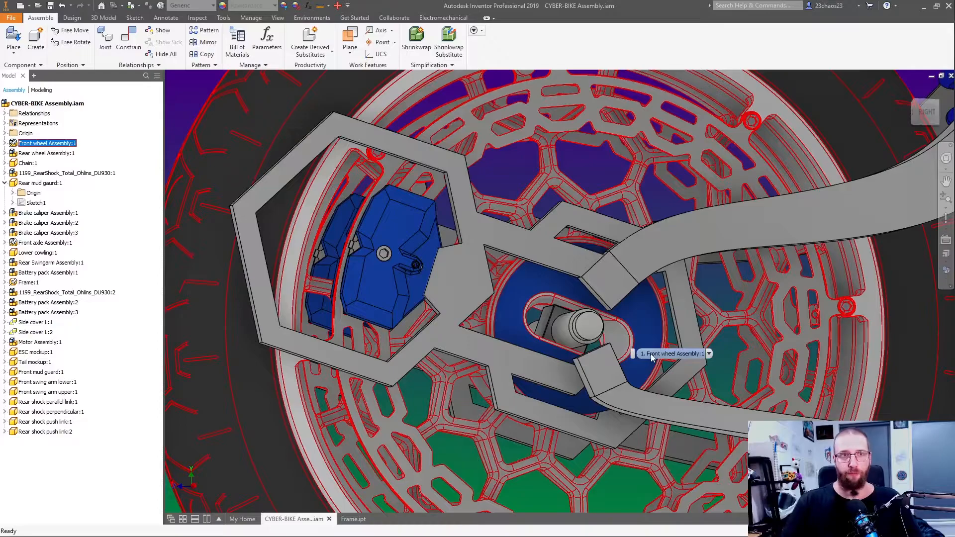
pyautogui.keyDown('shift'); pyautogui.moveTo(562, 310); pyautogui.dragTo(580, 373, button='middle'); pyautogui.keyUp('shift')
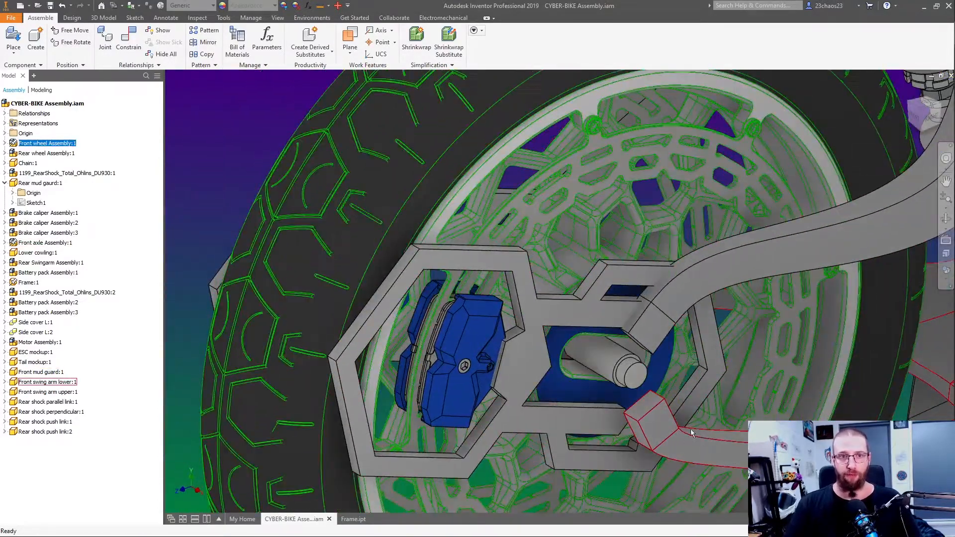
pyautogui.click(619, 373)
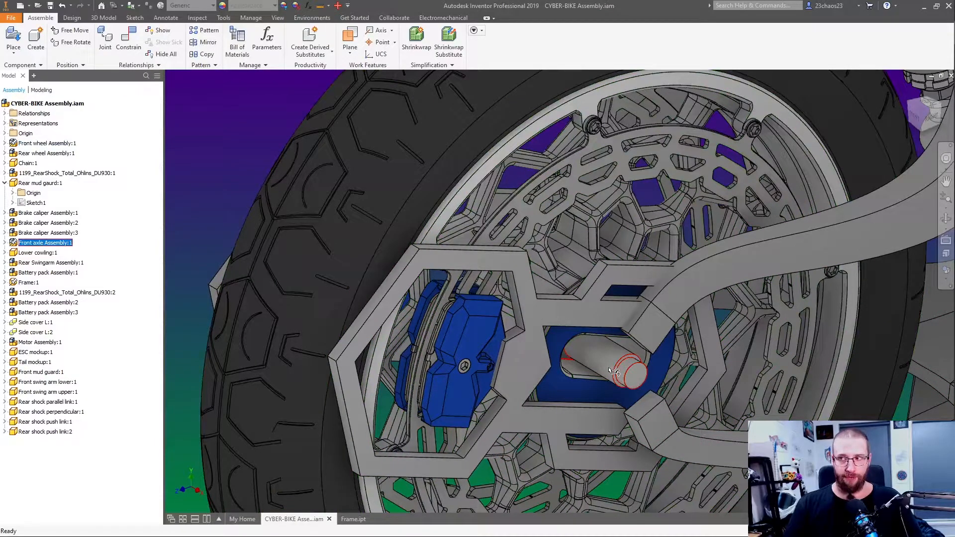
pyautogui.click(657, 437)
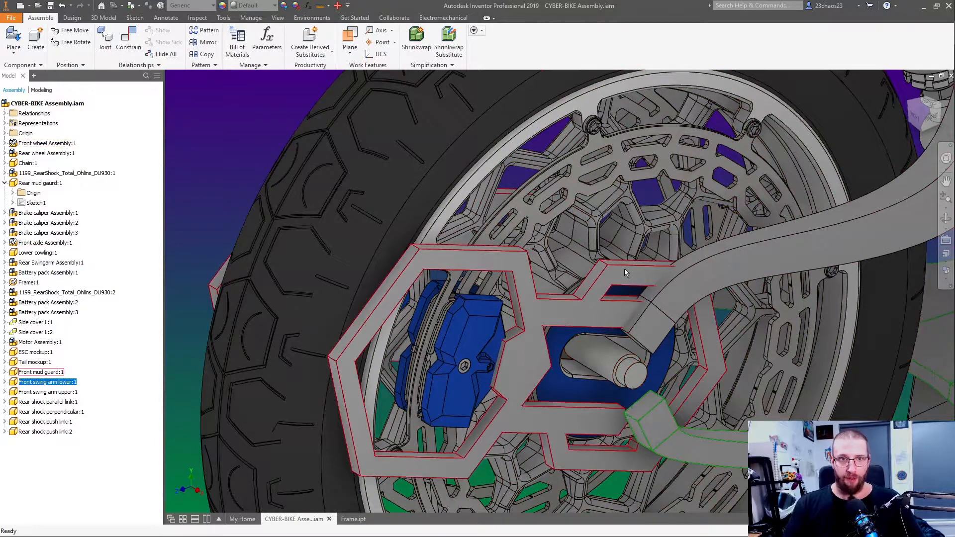
pyautogui.click(654, 323)
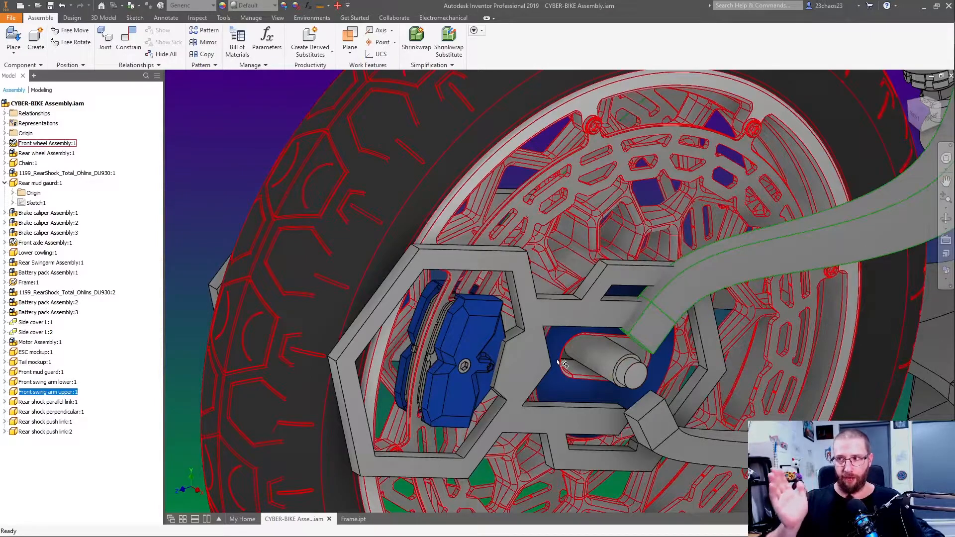
pyautogui.moveTo(574, 379)
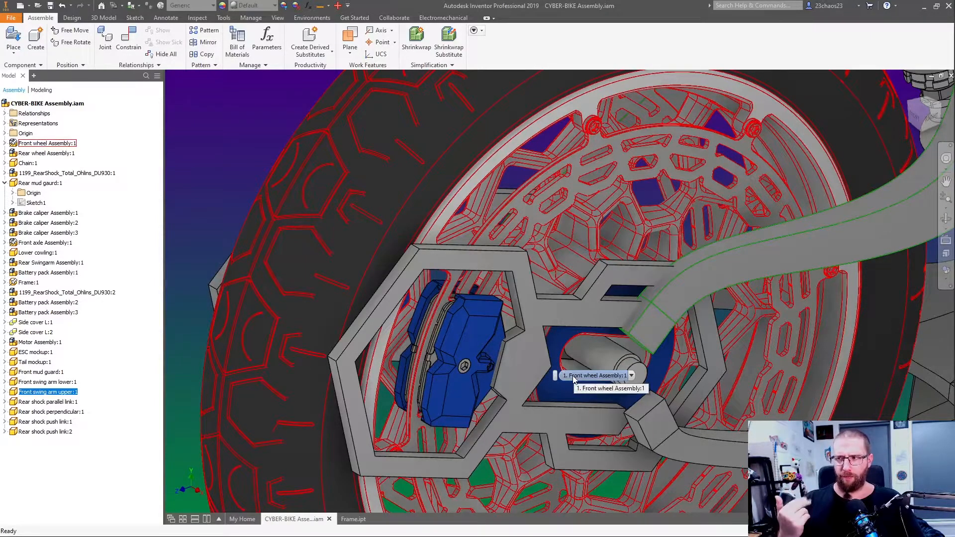
pyautogui.scroll(-6, 683, 346)
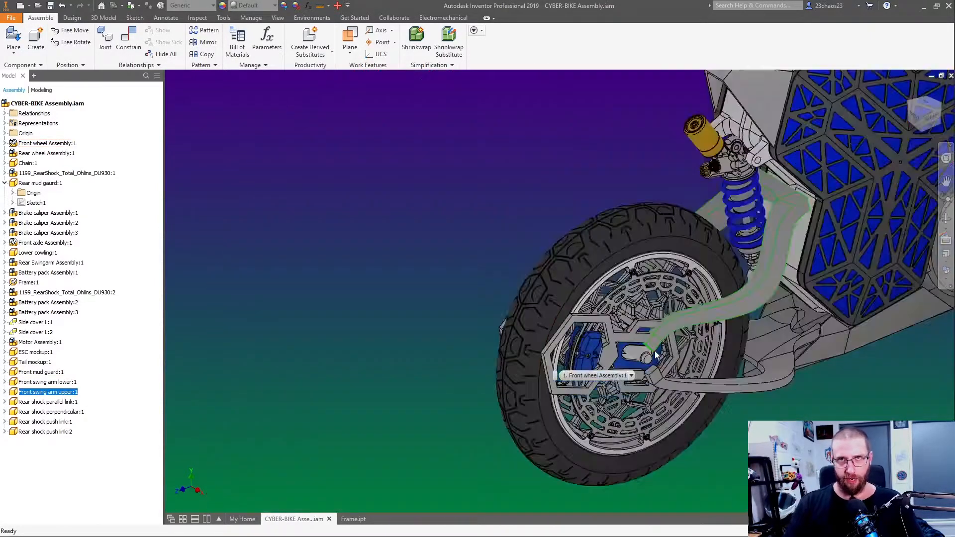
pyautogui.moveTo(683, 346); pyautogui.dragTo(610, 344, button='middle')
pyautogui.click(622, 370)
pyautogui.keyDown('shift'); pyautogui.moveTo(713, 395); pyautogui.dragTo(702, 442, button='middle'); pyautogui.keyUp('shift')
pyautogui.click(701, 433)
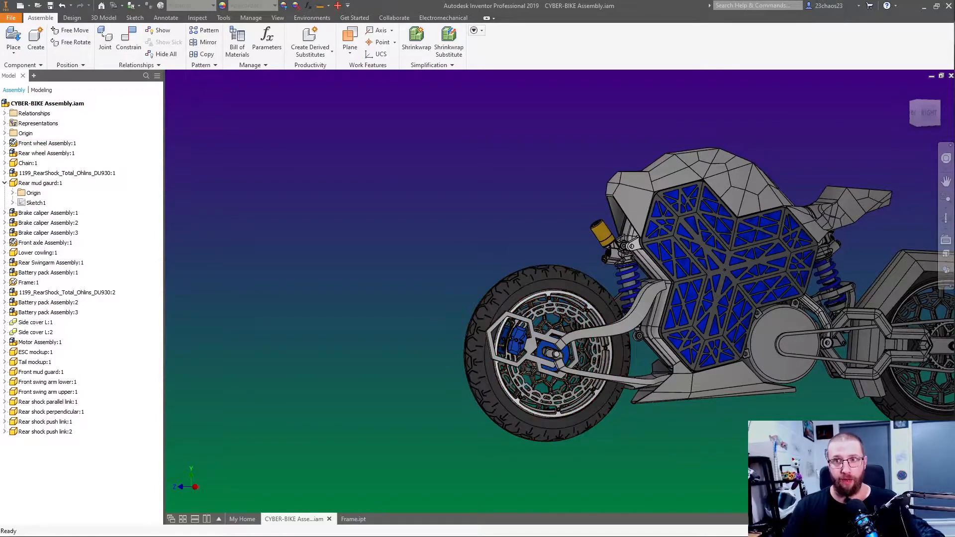
# Examine the whole bike from its side, focusing on the tail mockup and the ESC mockup bodywork above the side cover
pyautogui.moveTo(737, 457); pyautogui.dragTo(536, 458, button='middle')
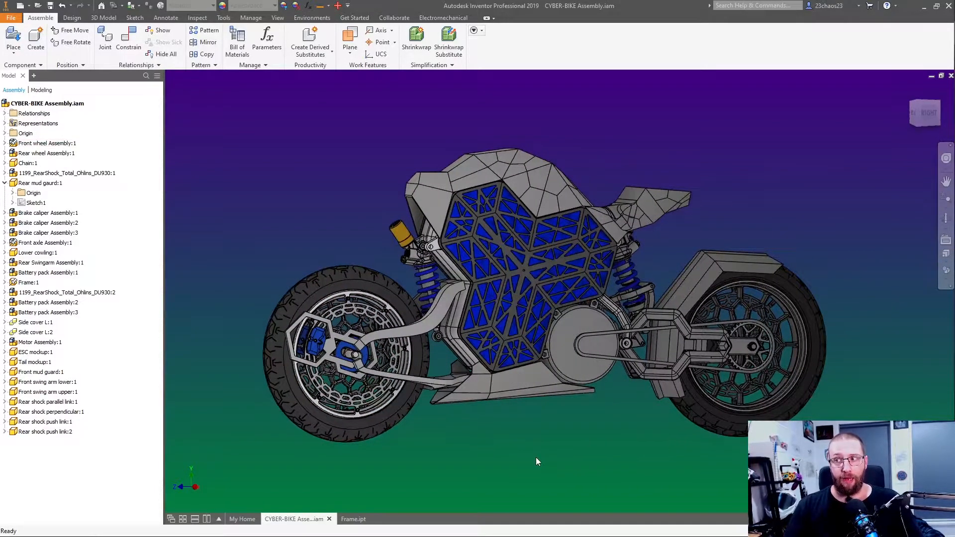
pyautogui.moveTo(618, 406); pyautogui.dragTo(693, 444, button='middle')
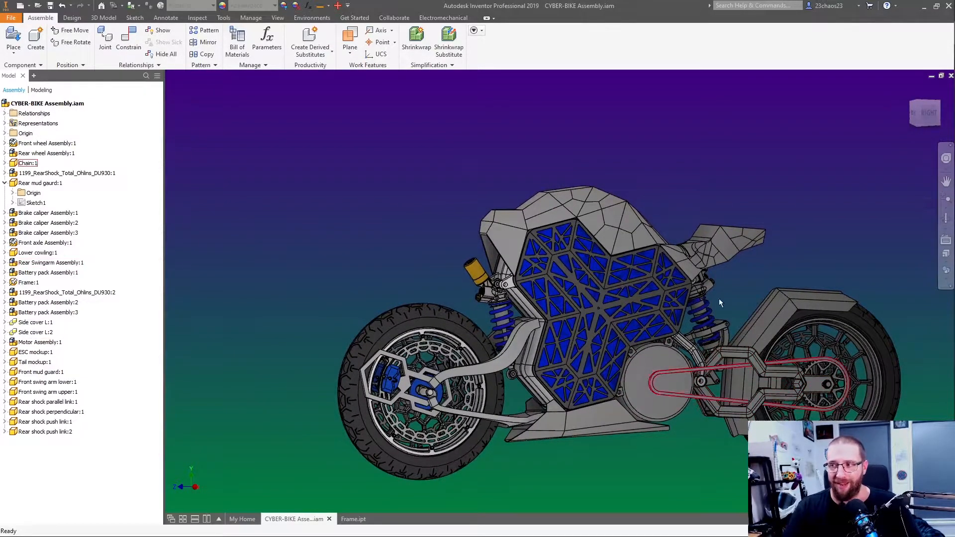
pyautogui.click(726, 246)
pyautogui.click(742, 252)
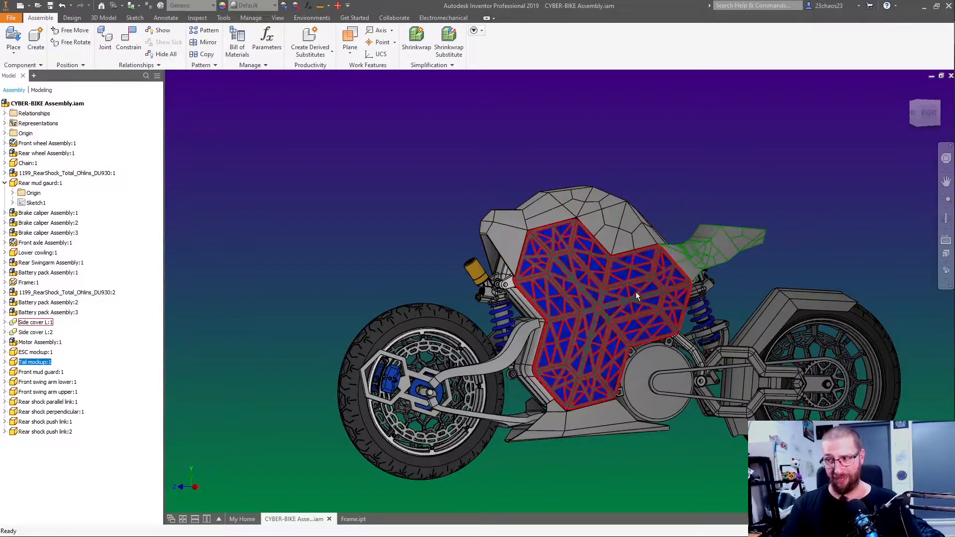
pyautogui.click(605, 218)
pyautogui.keyDown('shift'); pyautogui.moveTo(677, 291); pyautogui.dragTo(664, 291, button='middle'); pyautogui.keyUp('shift')
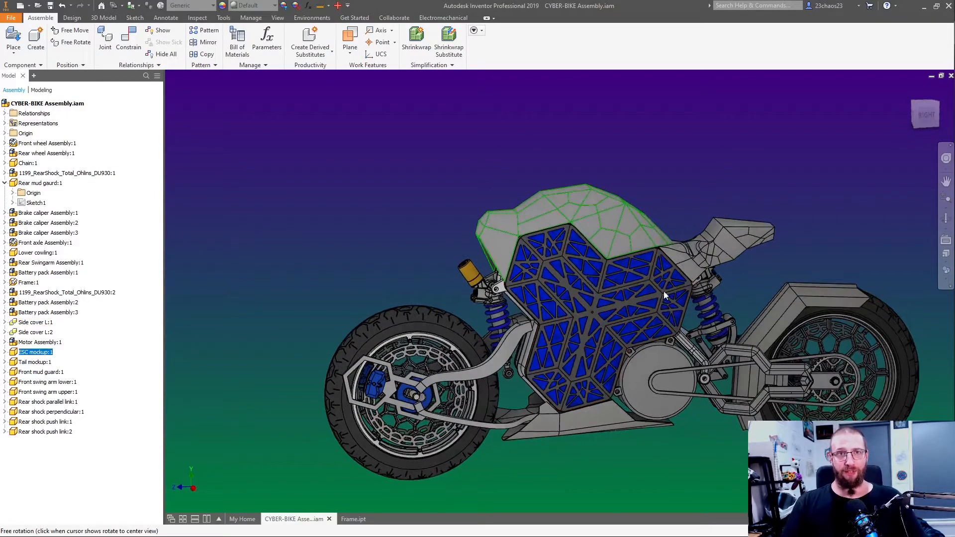
pyautogui.click(748, 277)
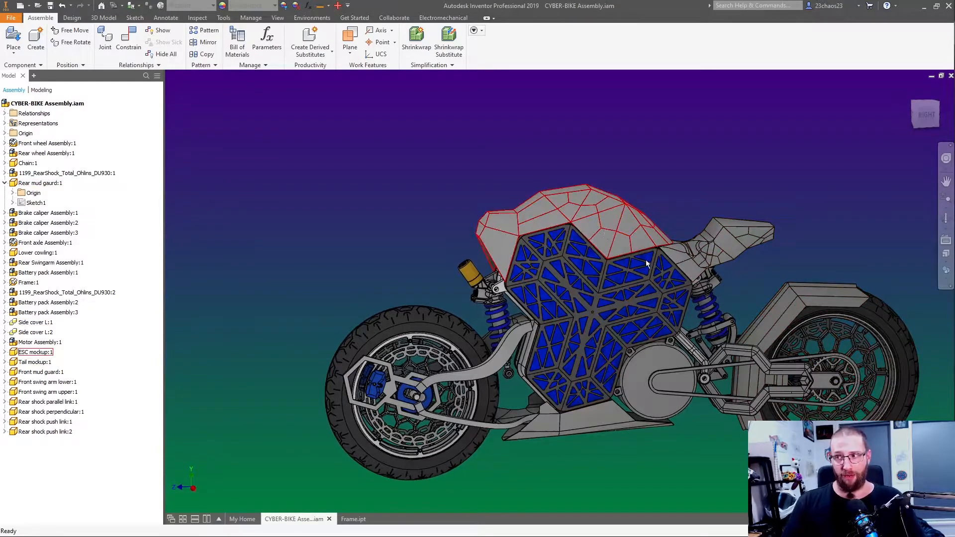
pyautogui.click(693, 262)
pyautogui.keyDown('shift'); pyautogui.moveTo(696, 265); pyautogui.dragTo(696, 347, button='middle'); pyautogui.keyUp('shift')
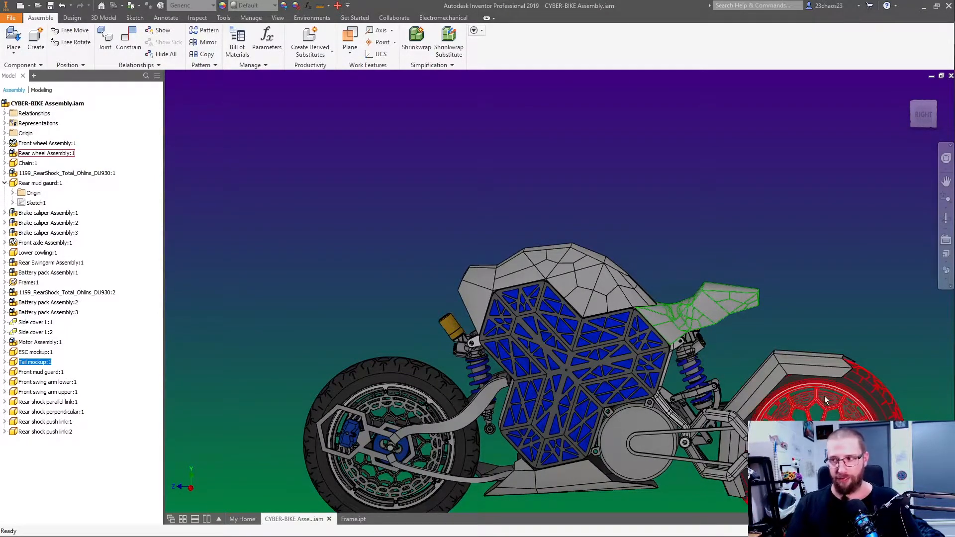
pyautogui.scroll(3, 571, 241)
pyautogui.scroll(-5, 572, 241)
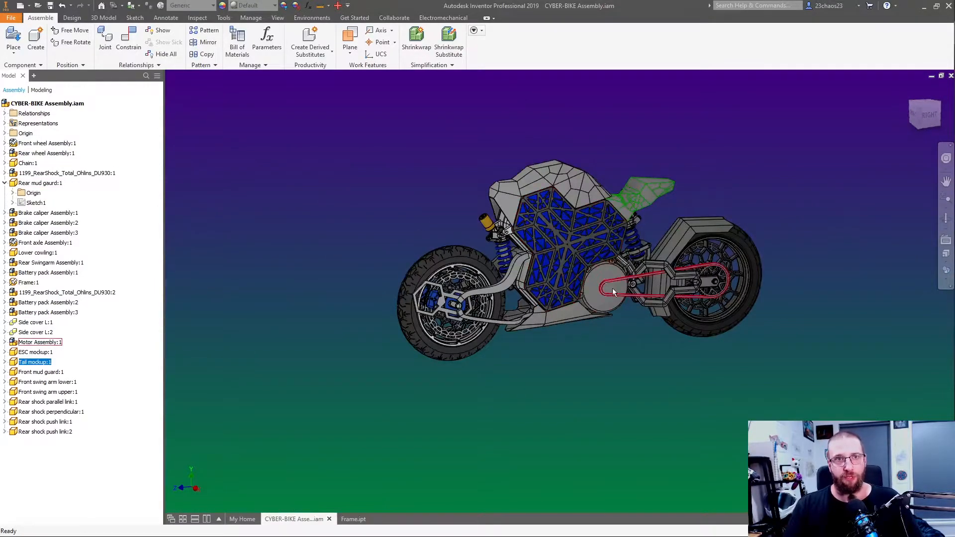
pyautogui.keyDown('shift'); pyautogui.moveTo(635, 349); pyautogui.dragTo(604, 333, button='middle'); pyautogui.keyUp('shift')
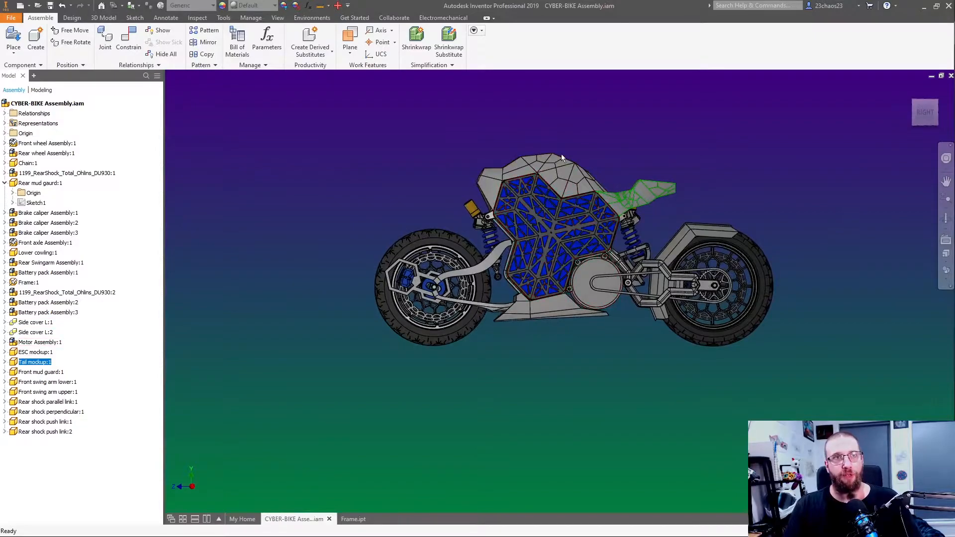
# Hide the ESC mockup and the tail mockup, view the bike without them, and undo both visibility changes
pyautogui.rightClick(560, 171)
pyautogui.rightClick(560, 171)
pyautogui.click(579, 184)
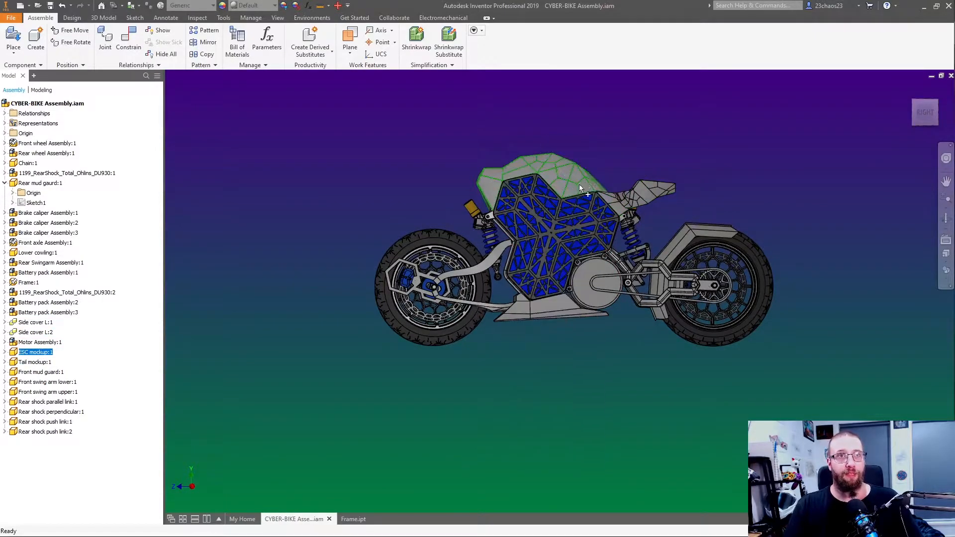
pyautogui.moveTo(628, 279); pyautogui.dragTo(650, 373, button='middle')
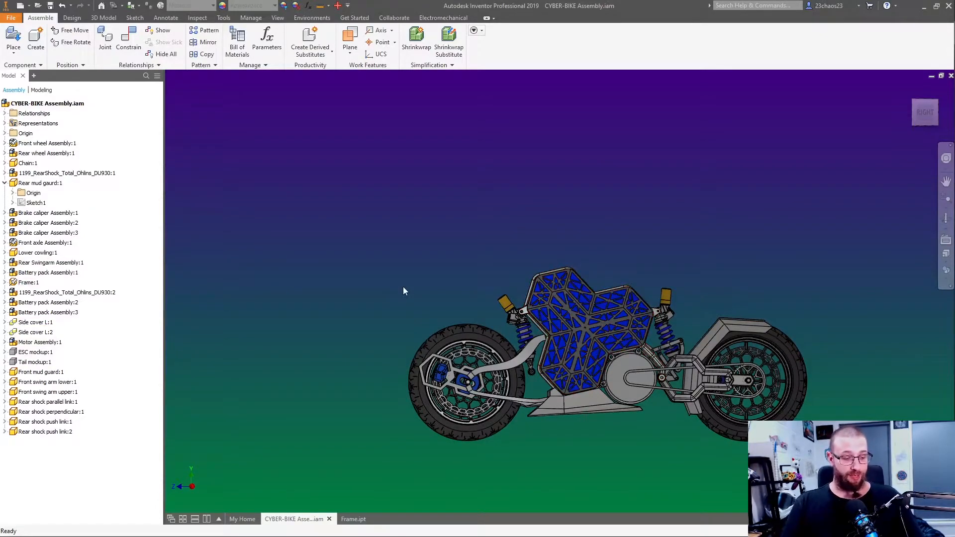
pyautogui.hotkey('ctrl', 'z')
pyautogui.hotkey('ctrl', 'z')
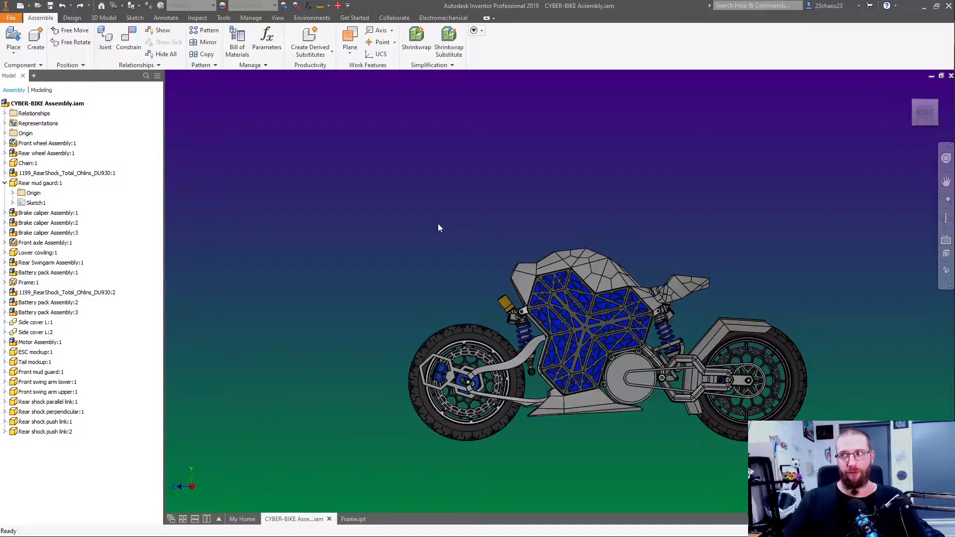
# Hide the ESC mockup and view the upper edges of the frame between the side covers
pyautogui.keyDown('shift'); pyautogui.moveTo(443, 225); pyautogui.dragTo(569, 232, button='middle'); pyautogui.keyUp('shift')
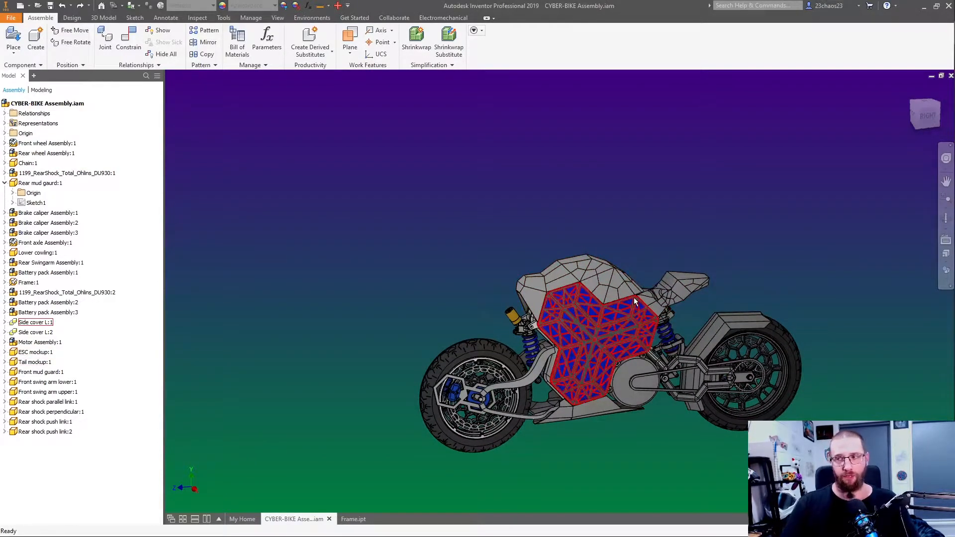
pyautogui.moveTo(633, 298)
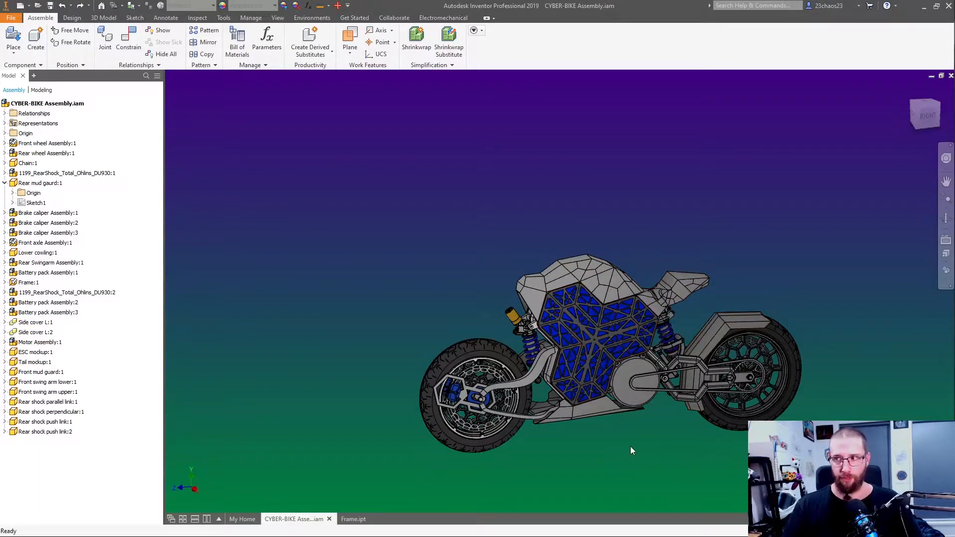
pyautogui.rightClick(580, 265)
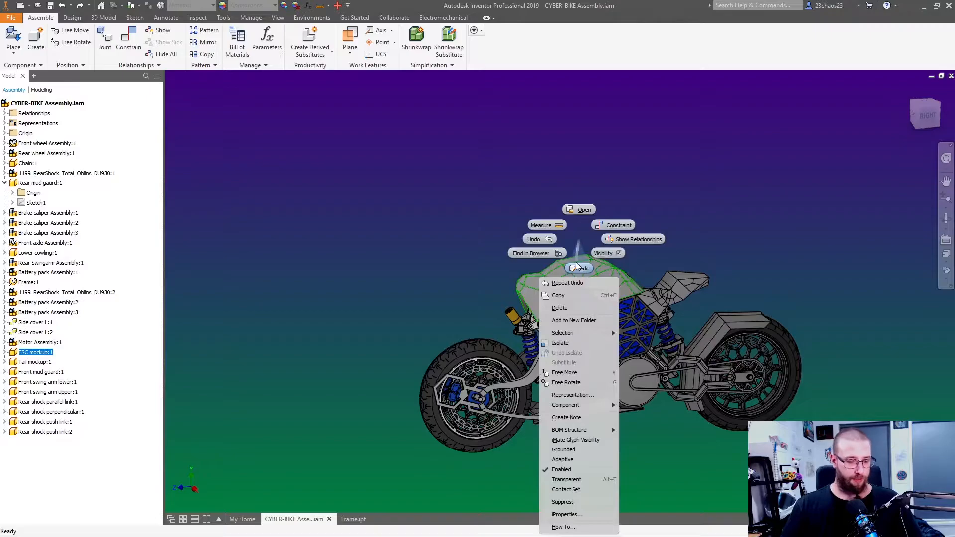
pyautogui.press('v')
pyautogui.scroll(3, 490, 249)
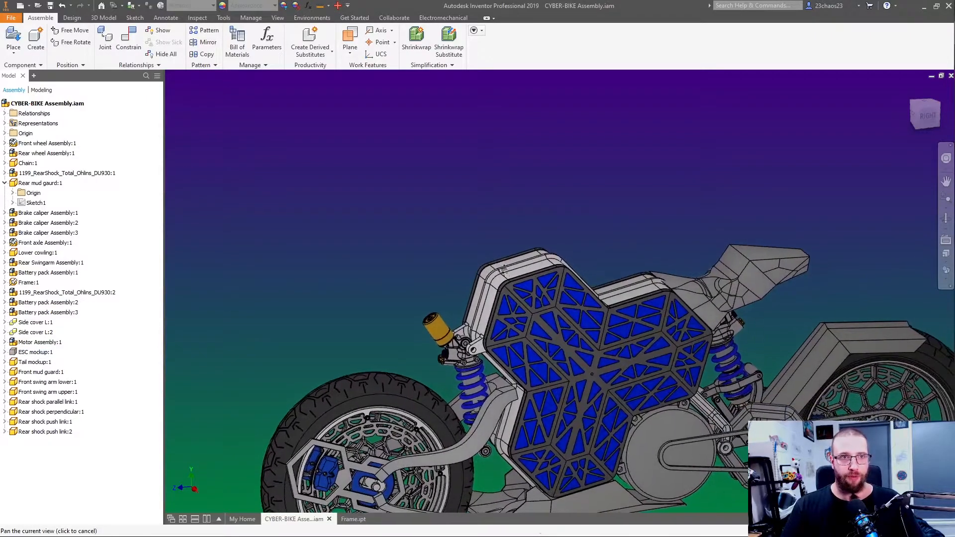
pyautogui.keyDown('shift'); pyautogui.moveTo(606, 303); pyautogui.dragTo(656, 329, button='middle'); pyautogui.keyUp('shift')
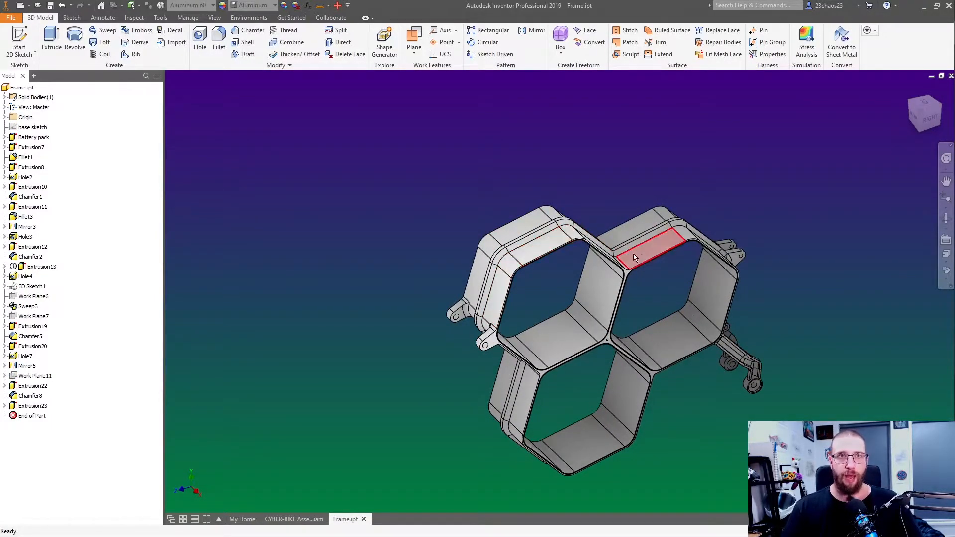
# Examine the hexagonal frame part and the battery pack assembly with its cells and bus bars, each in its own document
pyautogui.keyDown('shift'); pyautogui.moveTo(678, 240); pyautogui.dragTo(482, 216, button='middle'); pyautogui.keyUp('shift')
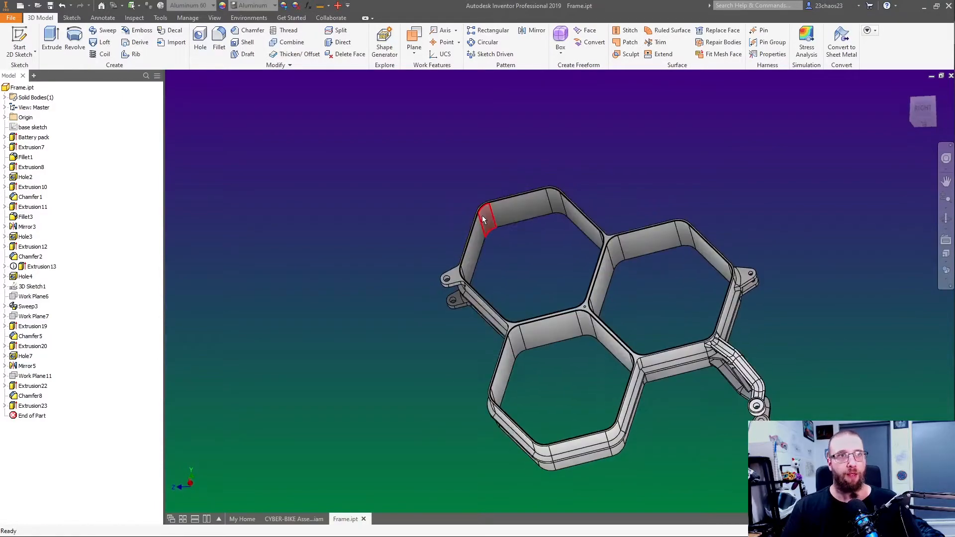
pyautogui.moveTo(511, 254)
pyautogui.keyDown('shift'); pyautogui.mouseDown(button='middle')
pyautogui.moveTo(532, 251)
pyautogui.moveTo(512, 259)
pyautogui.mouseUp(button='middle'); pyautogui.keyUp('shift')
pyautogui.moveTo(513, 258); pyautogui.dragTo(606, 279, button='middle')
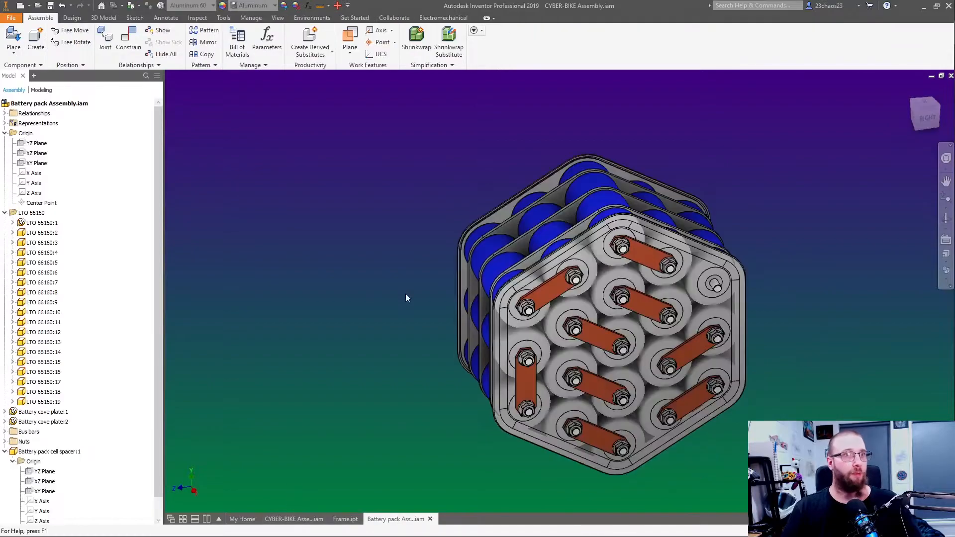
pyautogui.keyDown('shift'); pyautogui.moveTo(405, 293); pyautogui.dragTo(417, 320, button='middle'); pyautogui.keyUp('shift')
pyautogui.moveTo(556, 328); pyautogui.dragTo(636, 336, button='middle')
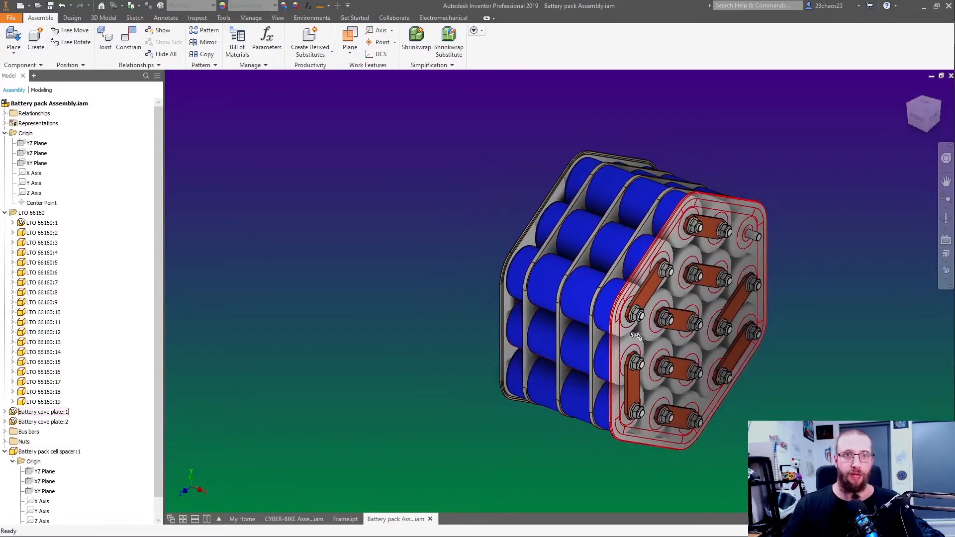
# Return to the frame part and examine its shock mounting lugs, rim edges and three hexagonal openings up close
pyautogui.click(345, 518)
pyautogui.scroll(6, 581, 273)
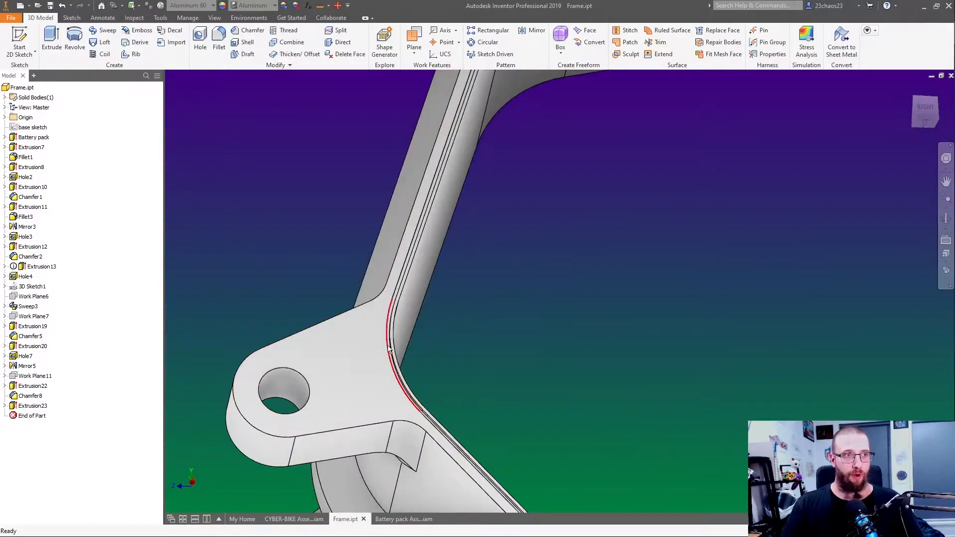
pyautogui.scroll(-3, 404, 295)
pyautogui.keyDown('shift'); pyautogui.moveTo(542, 127); pyautogui.dragTo(502, 344, button='middle'); pyautogui.keyUp('shift')
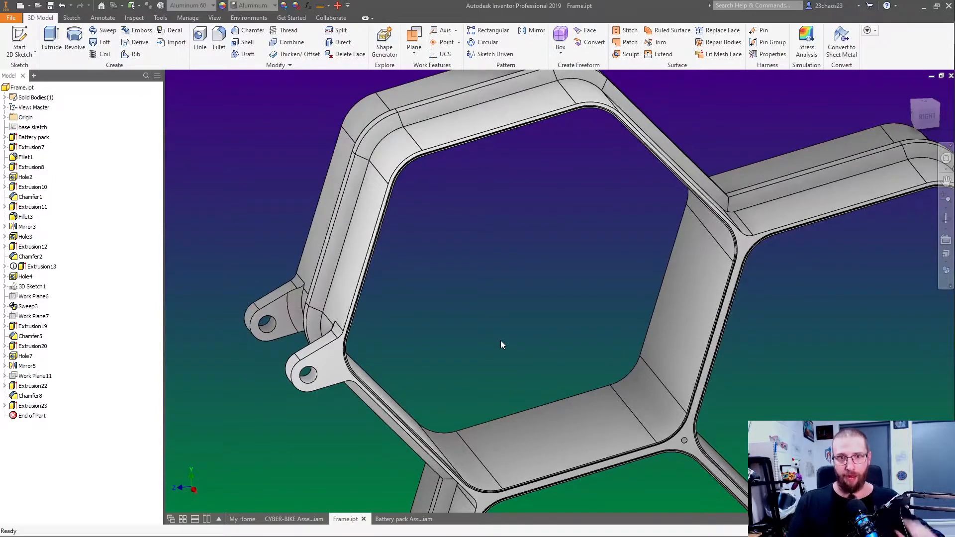
pyautogui.scroll(-3, 502, 332)
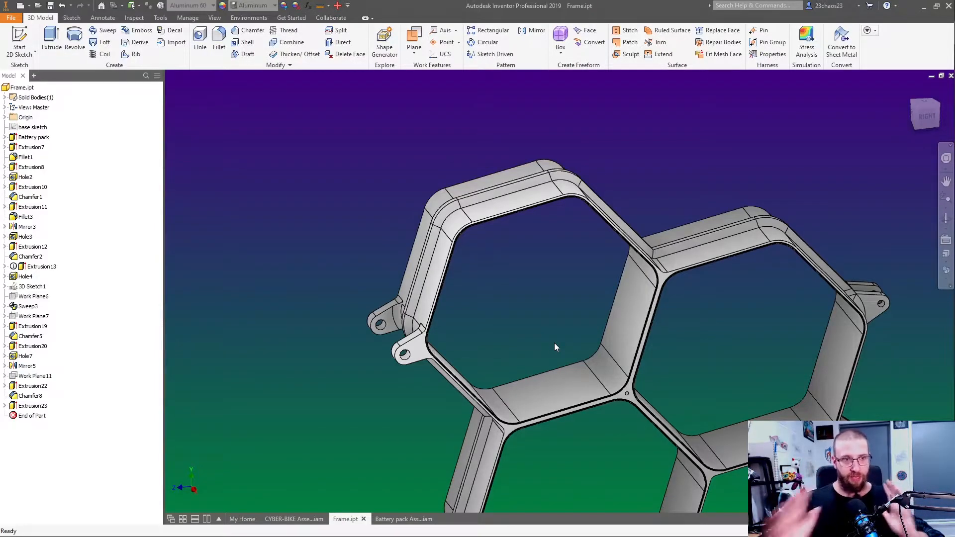
pyautogui.moveTo(554, 342); pyautogui.dragTo(606, 360, button='middle')
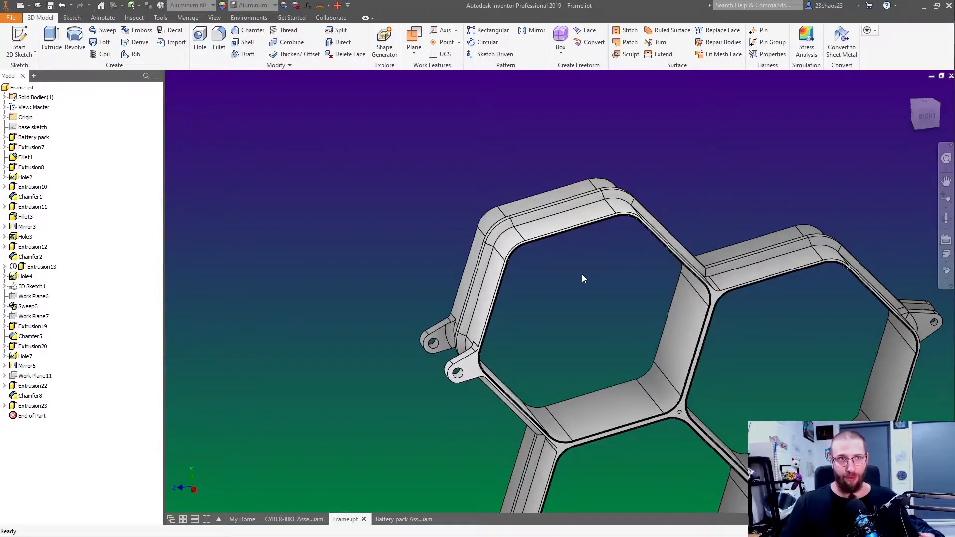
pyautogui.scroll(-1, 592, 314)
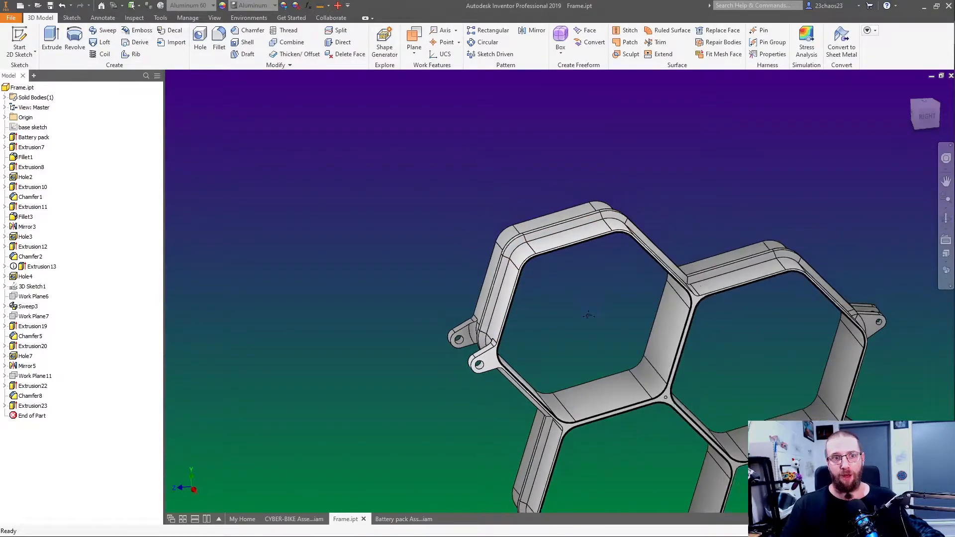
pyautogui.moveTo(591, 315); pyautogui.dragTo(536, 164, button='middle')
pyautogui.moveTo(574, 227); pyautogui.dragTo(593, 294, button='middle')
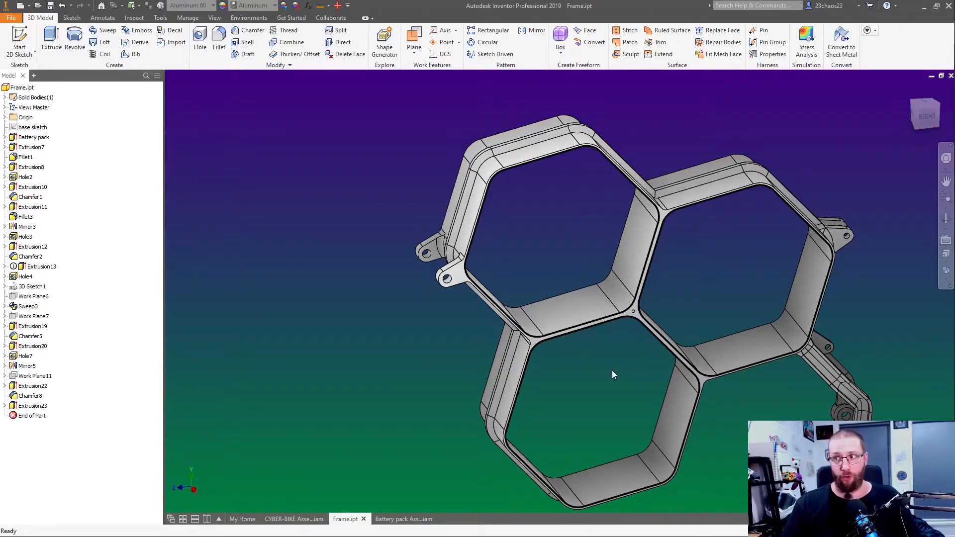
pyautogui.keyDown('shift'); pyautogui.moveTo(640, 424); pyautogui.dragTo(592, 370, button='middle'); pyautogui.keyUp('shift')
# Return to the CYBER-BIKE assembly and examine the lower cowling, frame, side covers and motor from both sides of the bike
pyautogui.click(293, 519)
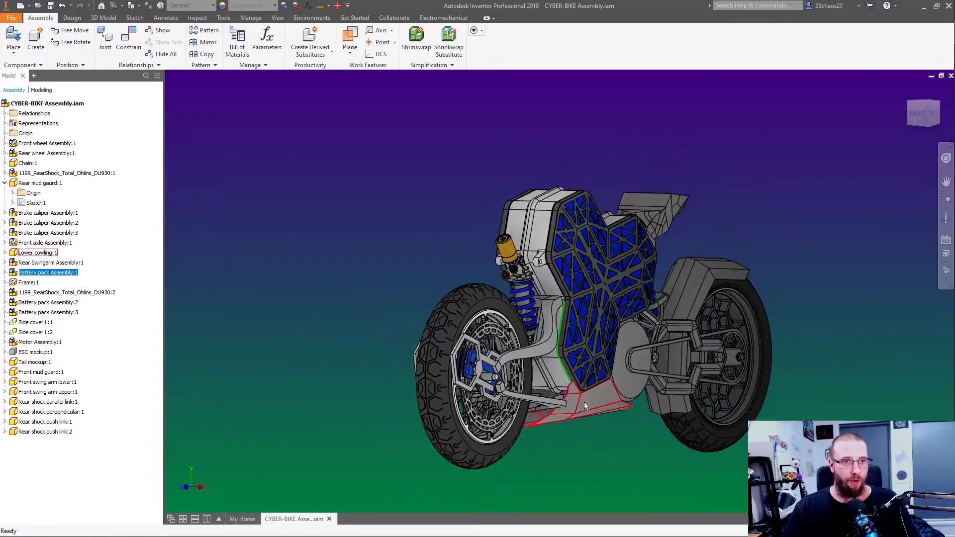
pyautogui.scroll(5, 562, 399)
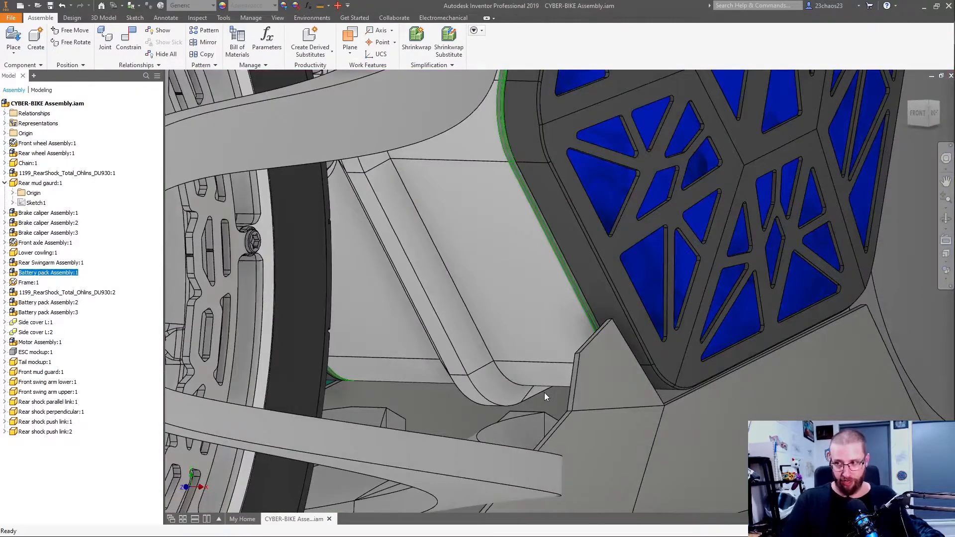
pyautogui.scroll(-4, 510, 413)
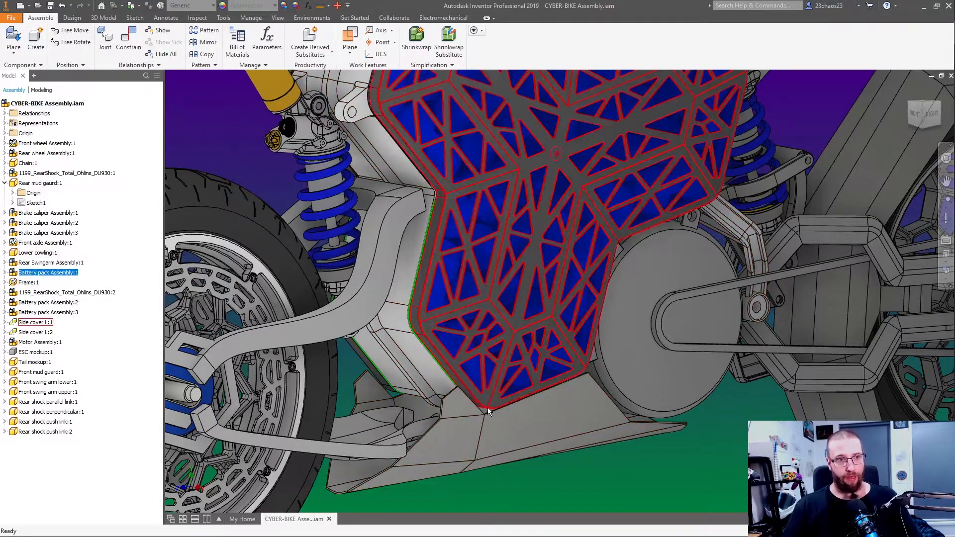
pyautogui.keyDown('shift'); pyautogui.moveTo(551, 404); pyautogui.dragTo(545, 318, button='middle'); pyautogui.keyUp('shift')
pyautogui.scroll(-5, 496, 363)
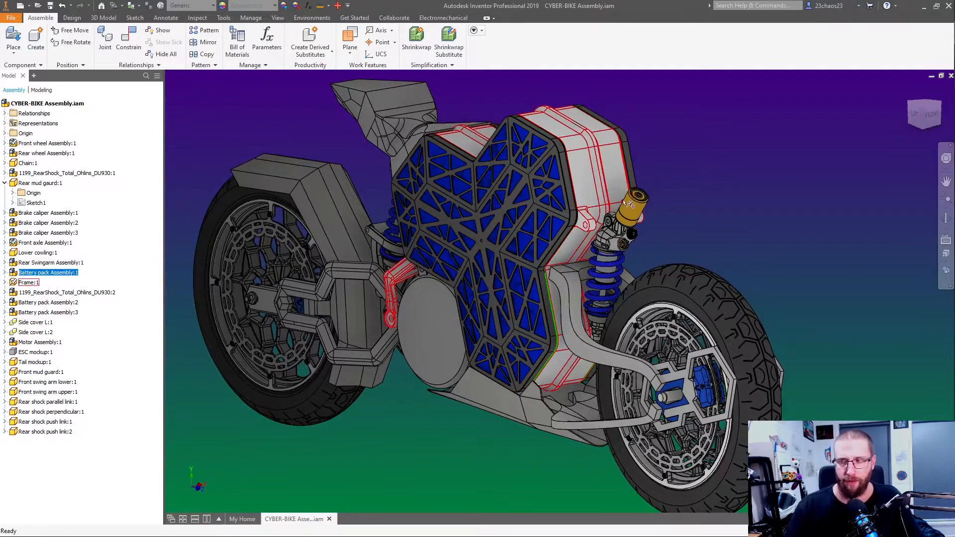
pyautogui.keyDown('shift'); pyautogui.moveTo(532, 440); pyautogui.dragTo(671, 398, button='middle'); pyautogui.keyUp('shift')
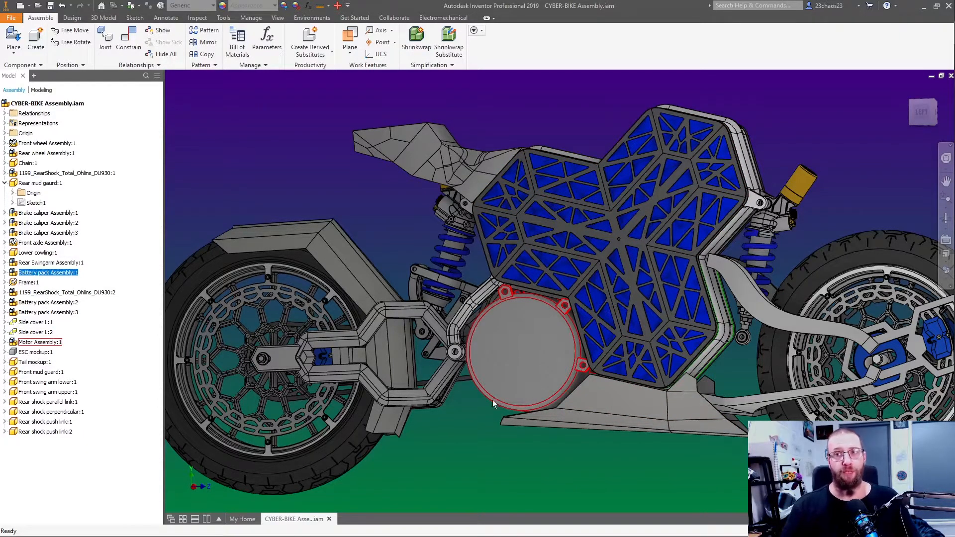
pyautogui.scroll(-3, 465, 446)
pyautogui.keyDown('shift'); pyautogui.moveTo(492, 448); pyautogui.dragTo(283, 453, button='middle'); pyautogui.keyUp('shift')
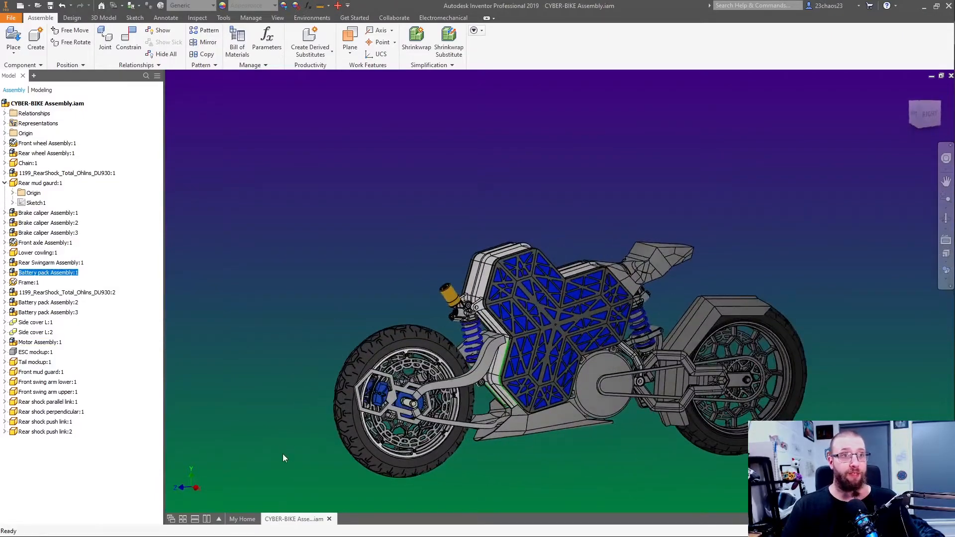
# Make the ESC mockup visible again and view the complete bike from its right side
pyautogui.rightClick(24, 353)
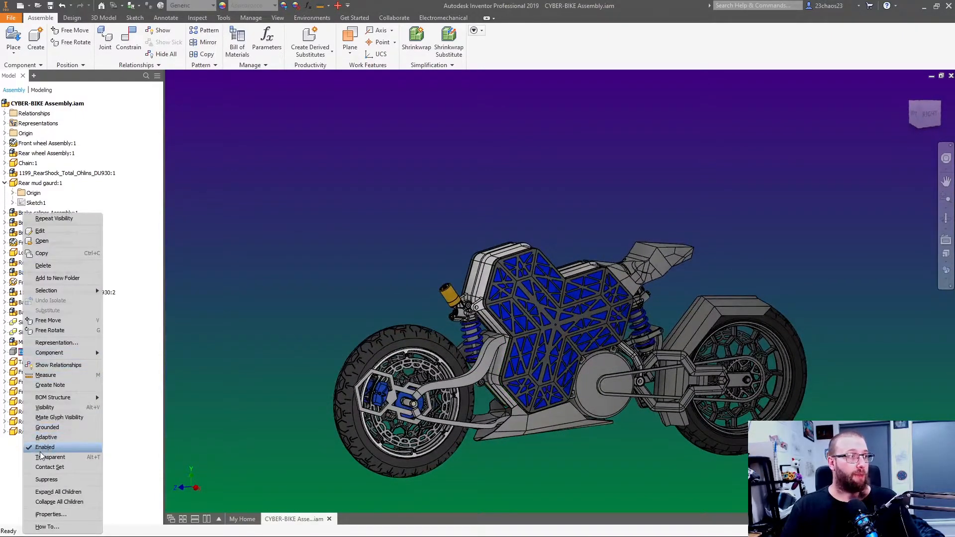
pyautogui.click(44, 407)
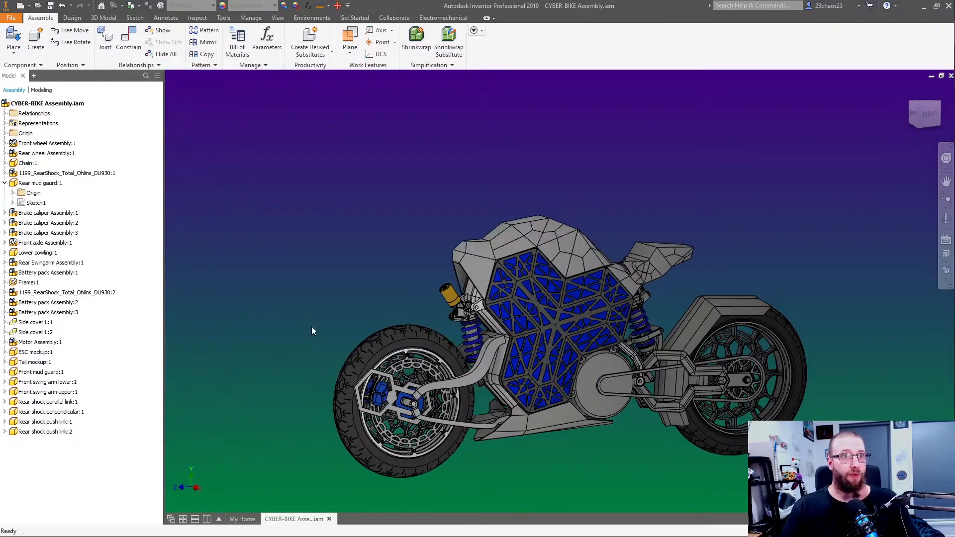
pyautogui.keyDown('shift'); pyautogui.moveTo(363, 415); pyautogui.dragTo(321, 412, button='middle'); pyautogui.keyUp('shift')
pyautogui.keyDown('shift'); pyautogui.moveTo(502, 453); pyautogui.dragTo(549, 473, button='middle'); pyautogui.keyUp('shift')
pyautogui.keyDown('shift'); pyautogui.moveTo(586, 504); pyautogui.dragTo(581, 498, button='middle'); pyautogui.keyUp('shift')
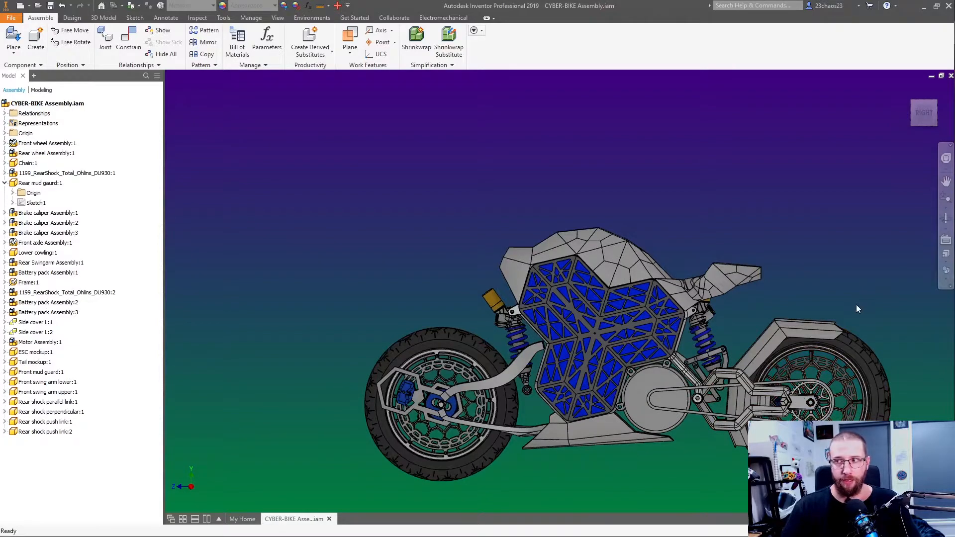